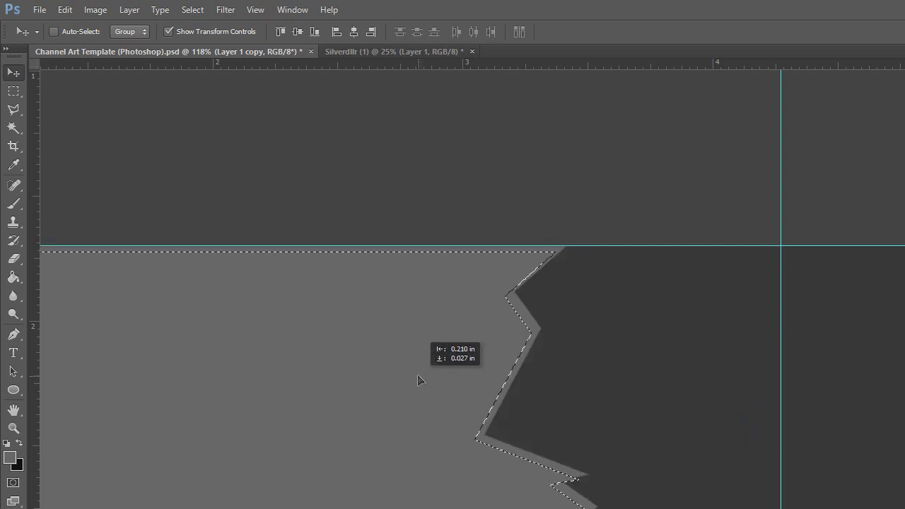
Step: Deselect the left jagged piece and shift the Layer 1 copy shapes slightly up and to the left
{"action": "right_click", "coordinate": [446, 374]}
{"action": "key", "text": "Escape"}
{"action": "key", "text": "i"}
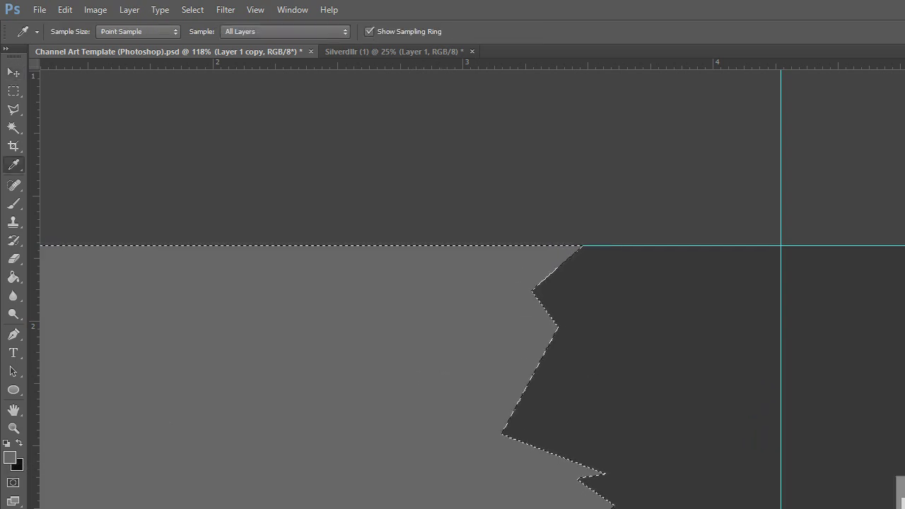
{"action": "key", "text": "v"}
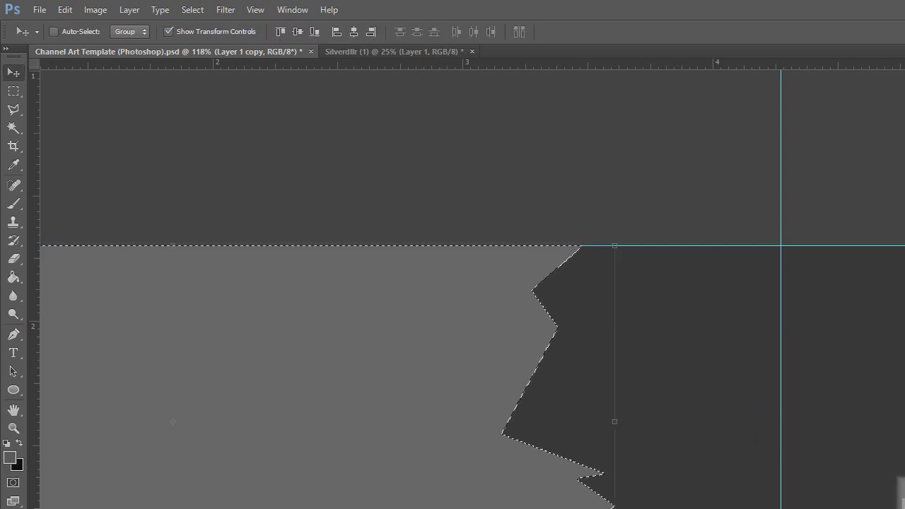
{"action": "left_click", "coordinate": [13, 91]}
{"action": "key", "text": "ctrl+d"}
{"action": "left_click", "coordinate": [14, 73]}
{"action": "left_click_drag", "start_coordinate": [423, 447], "coordinate": [407, 428]}
{"action": "scroll", "coordinate": [485, 382], "scroll_direction": "down", "scroll_amount": 10}
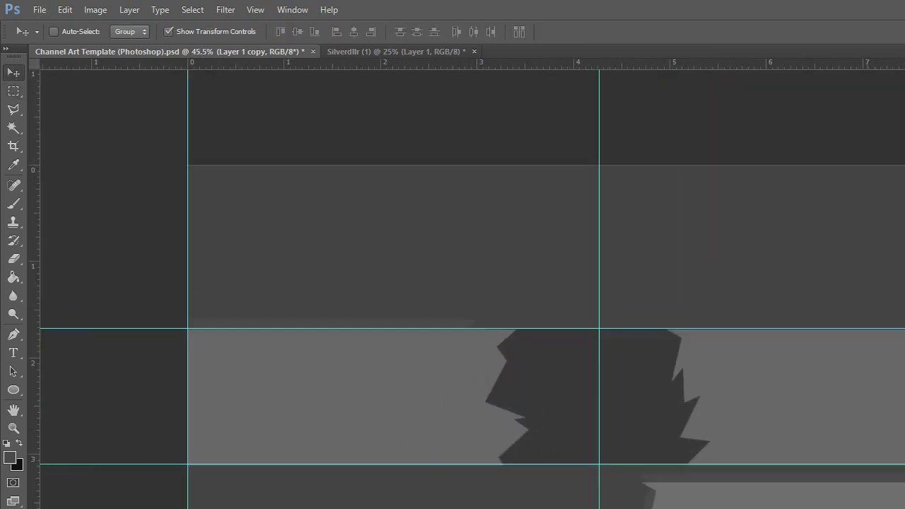
Step: Select the left jagged piece of the Layer 1 copy and move it below the gray band
{"action": "key", "text": "m"}
{"action": "left_click_drag", "start_coordinate": [187, 299], "coordinate": [576, 502]}
{"action": "key", "text": "v"}
{"action": "left_click_drag", "start_coordinate": [403, 331], "coordinate": [484, 485]}
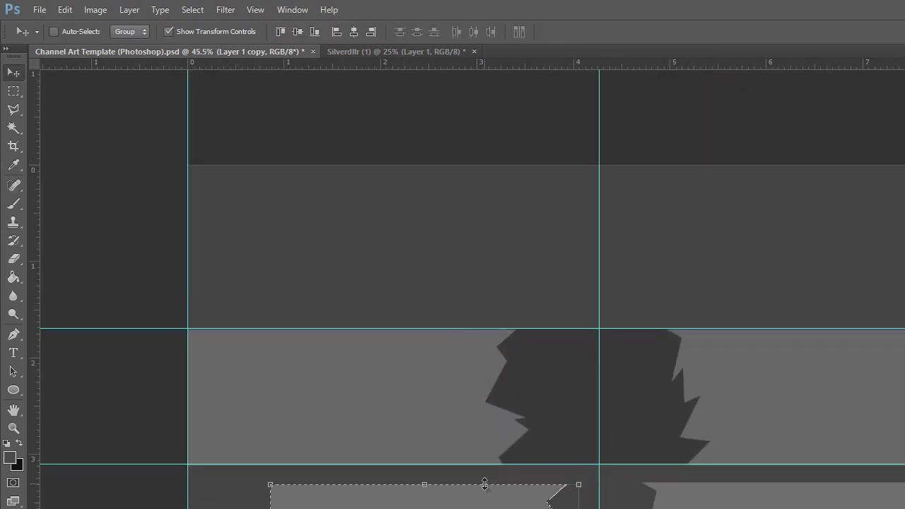
Step: Copy the selected piece, delete it from its layer, and paste it onto its own layer just below the band's left part
{"action": "left_click", "coordinate": [65, 10]}
{"action": "left_click", "coordinate": [77, 106]}
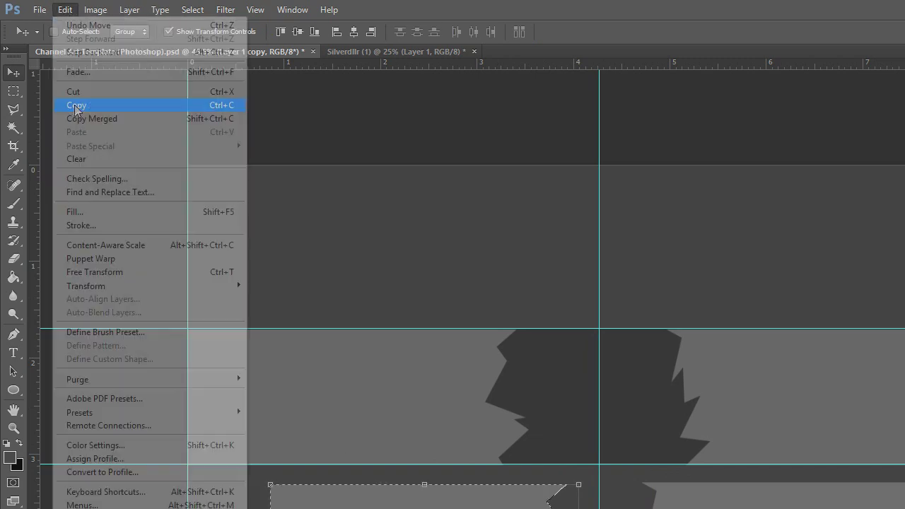
{"action": "key", "text": "Delete"}
{"action": "key", "text": "ctrl+v"}
{"action": "left_click", "coordinate": [65, 9]}
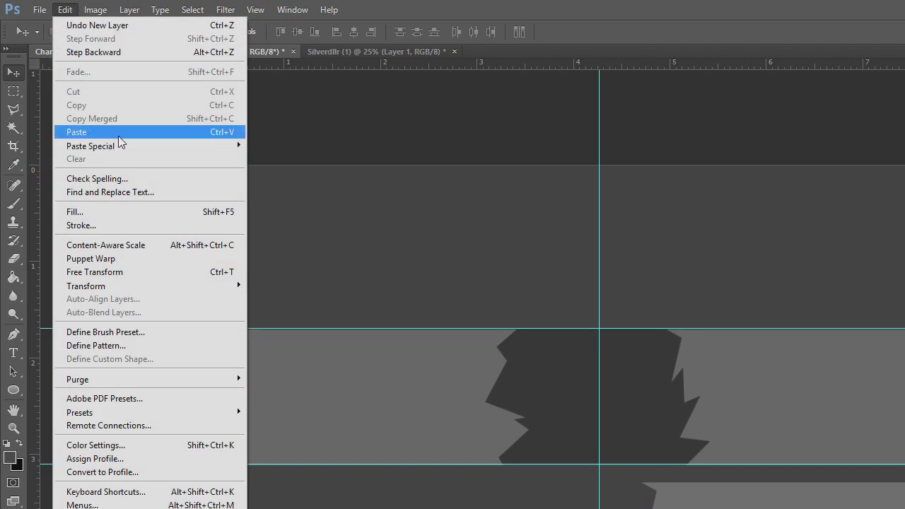
{"action": "left_click", "coordinate": [118, 133]}
{"action": "left_click_drag", "start_coordinate": [596, 428], "coordinate": [359, 508]}
Step: Apply a color overlay to the pasted left piece, using the dark gray sampled from the banner's jagged gap
{"action": "left_click", "coordinate": [10, 458]}
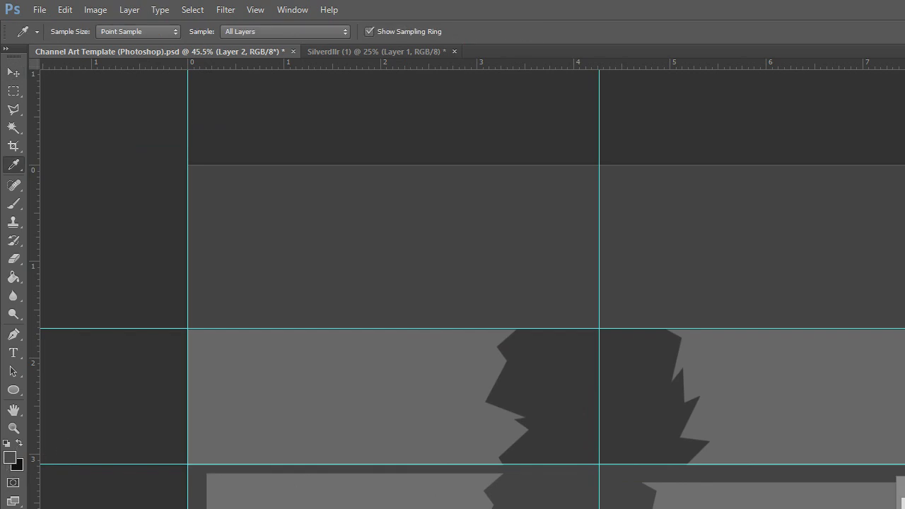
{"action": "key", "text": "Escape"}
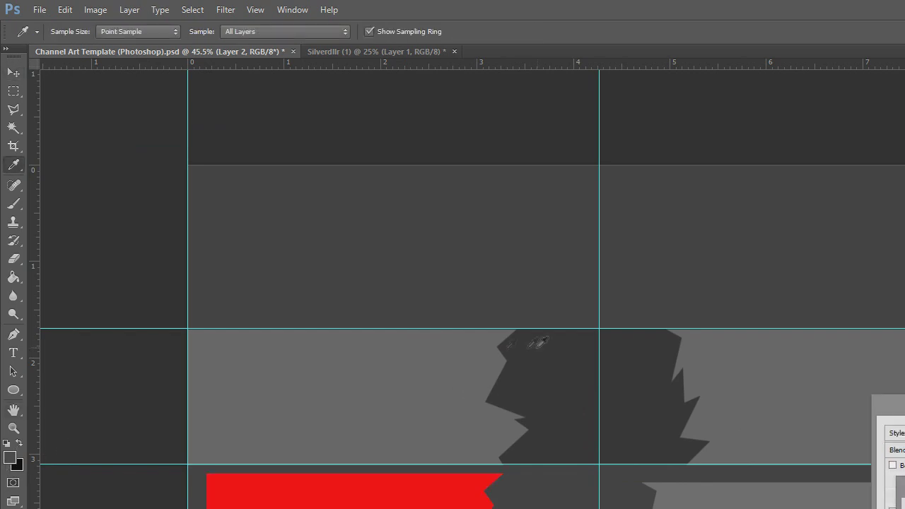
{"action": "left_click", "coordinate": [536, 347]}
{"action": "key", "text": "Return"}
{"action": "key", "text": "Return"}
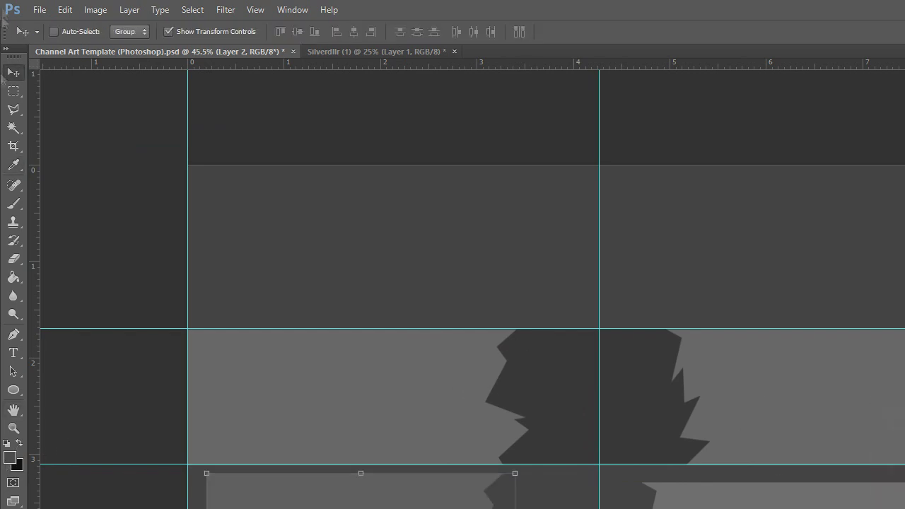
Step: Move the recolored left piece onto the band, send it behind the light piece, and nudge it right as a shadow edge
{"action": "left_click_drag", "start_coordinate": [471, 508], "coordinate": [490, 432]}
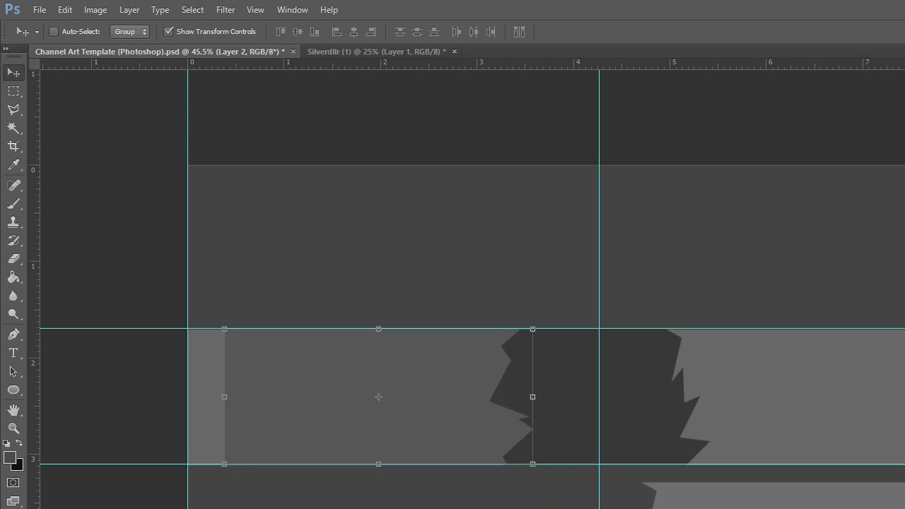
{"action": "key", "text": "ctrl+["}
{"action": "key", "text": "Right"}
{"action": "key", "text": "Right"}
{"action": "key", "text": "Right"}
{"action": "key", "text": "Right"}
{"action": "key", "text": "Right"}
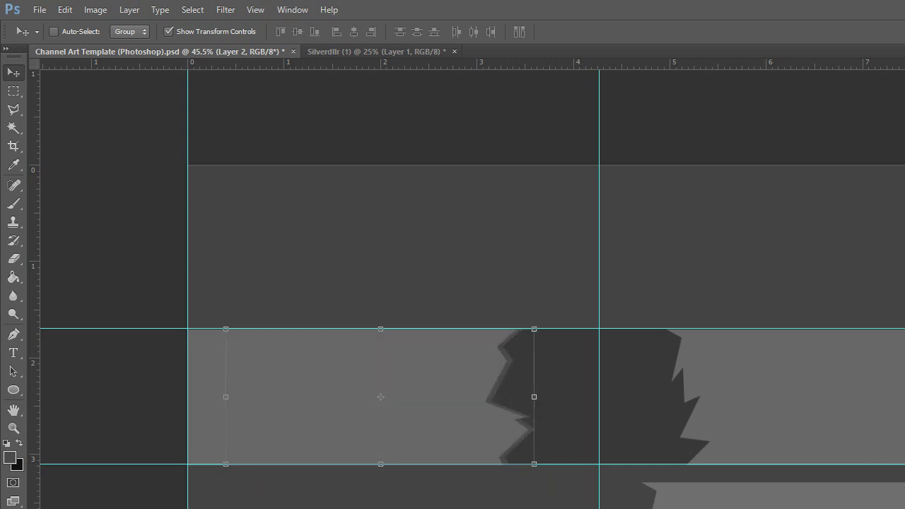
Step: Shift the Layer 1 copy slightly left and give it a color overlay sampled from the left piece's shadow edge
{"action": "left_click", "coordinate": [6, 91]}
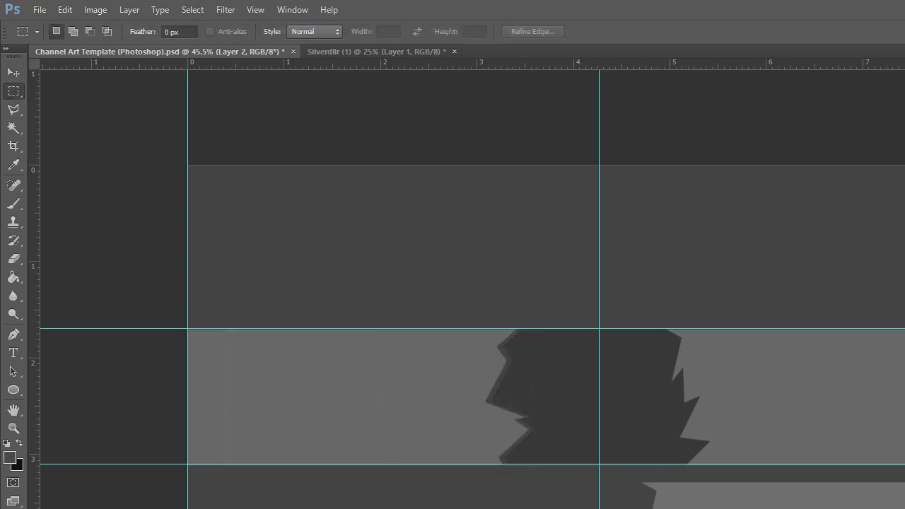
{"action": "left_click", "coordinate": [7, 78]}
{"action": "left_click_drag", "start_coordinate": [570, 472], "coordinate": [554, 473]}
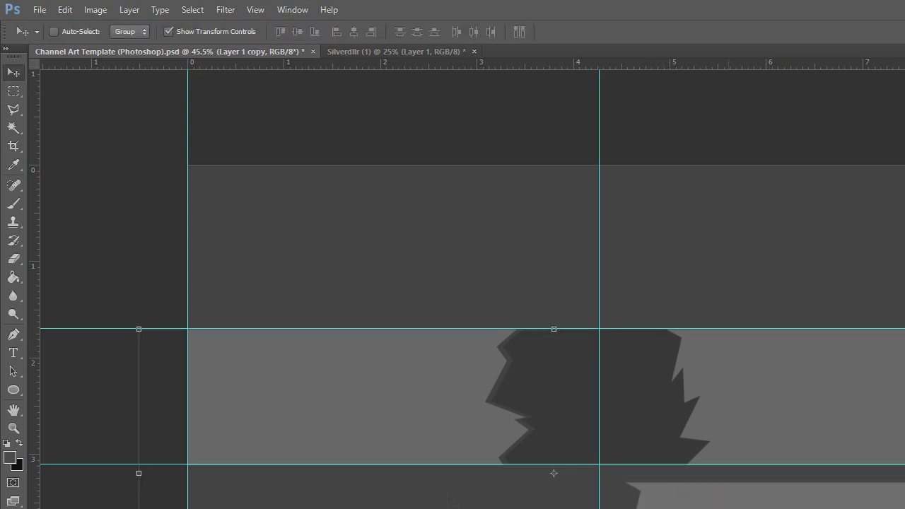
{"action": "left_click", "coordinate": [15, 91]}
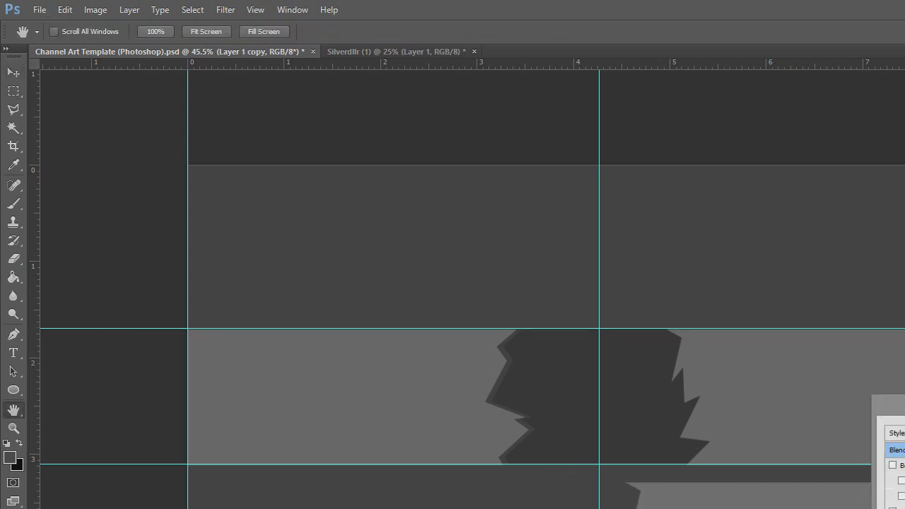
{"action": "left_click", "coordinate": [507, 353]}
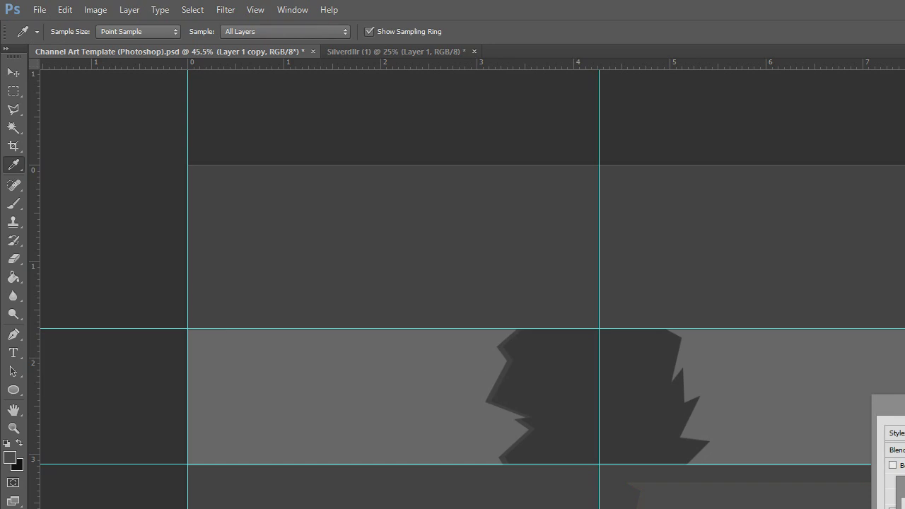
{"action": "key", "text": "Return"}
{"action": "key", "text": "Return"}
Step: Move the recolored right piece up onto the band so it forms a shadow edge beside the right jagged shape
{"action": "key", "text": "v"}
{"action": "left_click_drag", "start_coordinate": [830, 508], "coordinate": [868, 415]}
{"action": "key", "text": "m"}
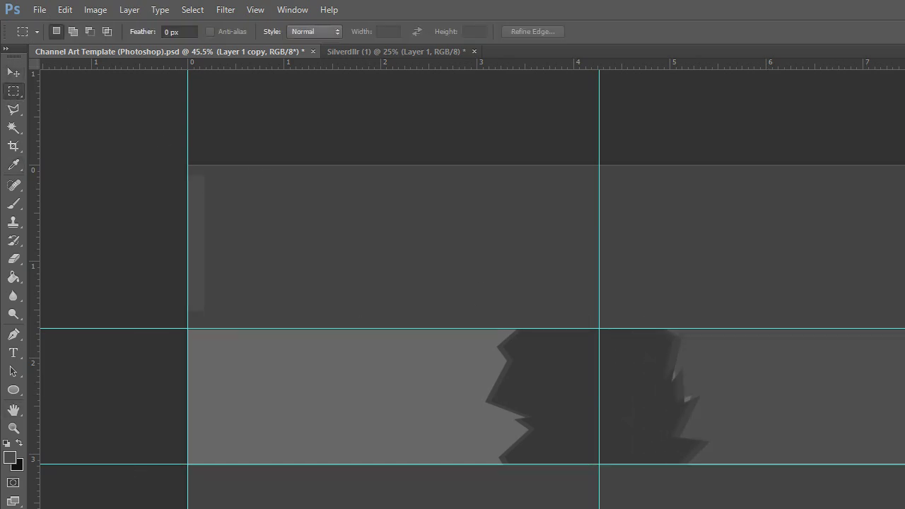
{"action": "left_click", "coordinate": [14, 72]}
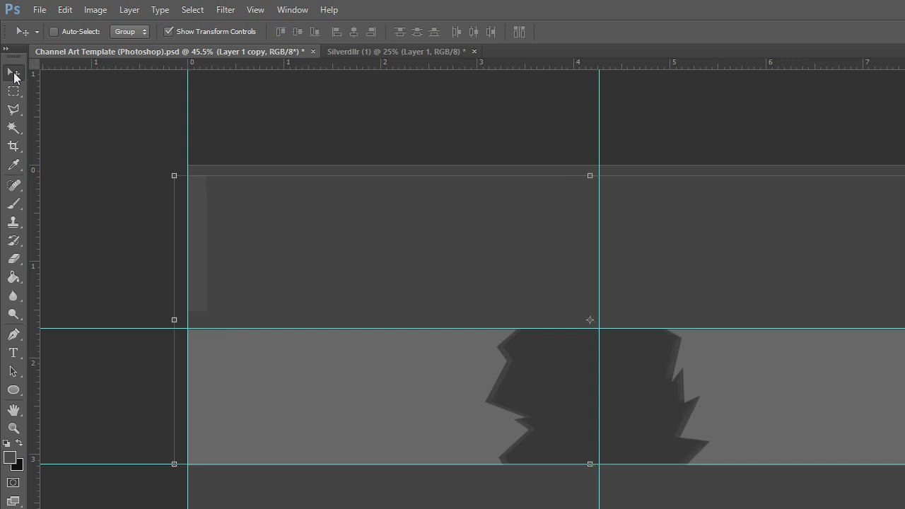
{"action": "left_click", "coordinate": [14, 89]}
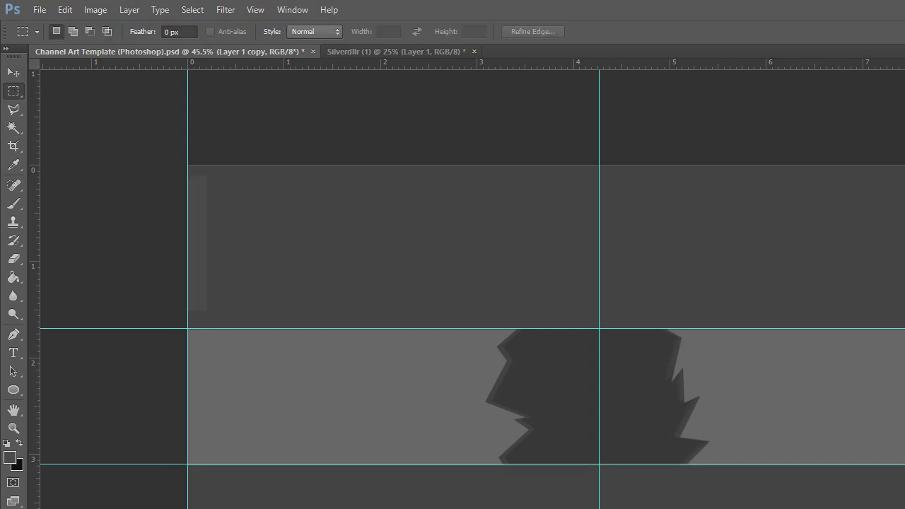
Step: Bring the entire SD shield logo from the Silverdllr document into the channel art template
{"action": "left_click", "coordinate": [414, 53]}
{"action": "key", "text": "ctrl+a"}
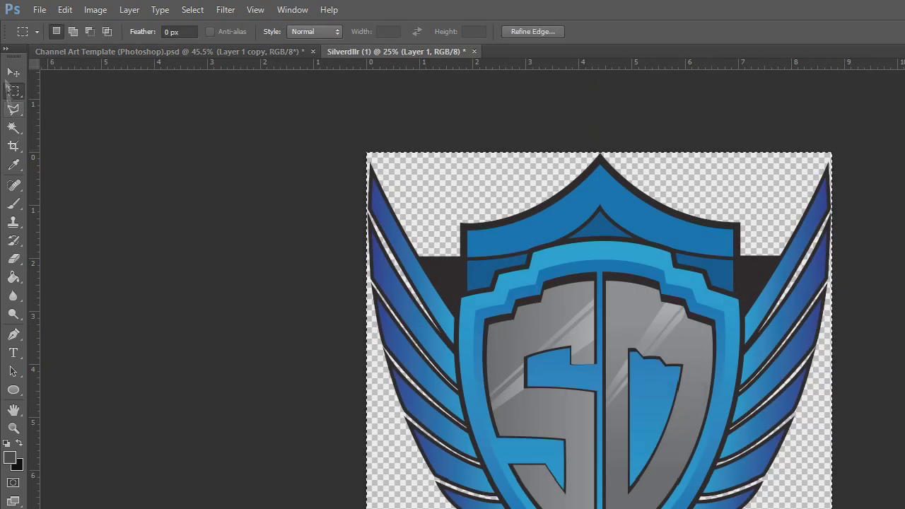
{"action": "left_click", "coordinate": [13, 73]}
{"action": "left_click_drag", "start_coordinate": [593, 304], "coordinate": [769, 322]}
{"action": "left_click", "coordinate": [741, 324]}
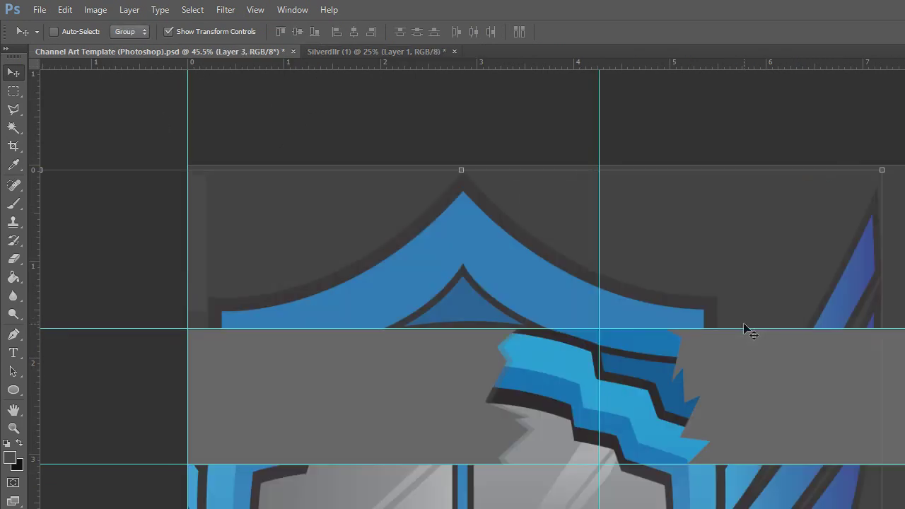
Step: Scale the logo to about 23% and place it over the jagged gap between the band pieces
{"action": "left_click_drag", "start_coordinate": [881, 167], "coordinate": [679, 308]}
{"action": "mouse_move", "coordinate": [606, 426]}
{"action": "left_mouse_down"}
{"action": "mouse_move", "coordinate": [622, 412]}
{"action": "mouse_move", "coordinate": [609, 417]}
{"action": "left_mouse_up"}
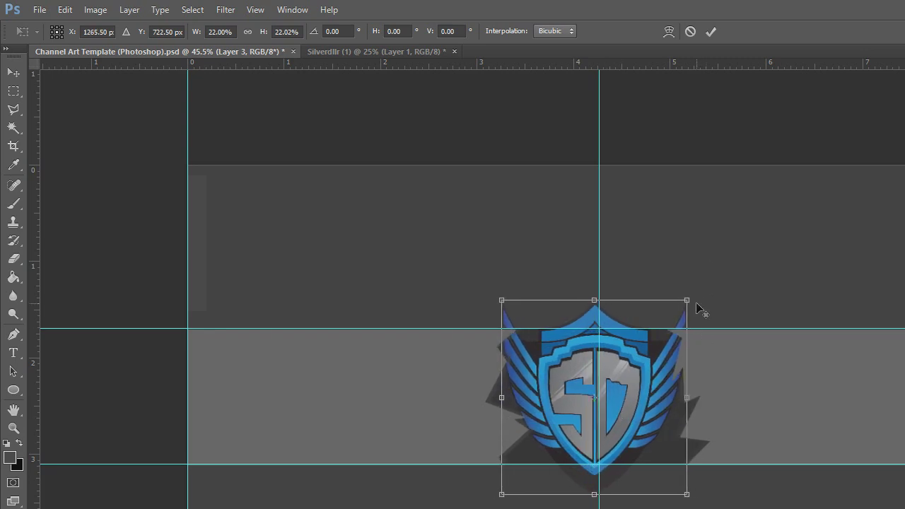
{"action": "mouse_move", "coordinate": [685, 299]}
{"action": "left_mouse_down"}
{"action": "mouse_move", "coordinate": [676, 311]}
{"action": "mouse_move", "coordinate": [691, 294]}
{"action": "left_mouse_up"}
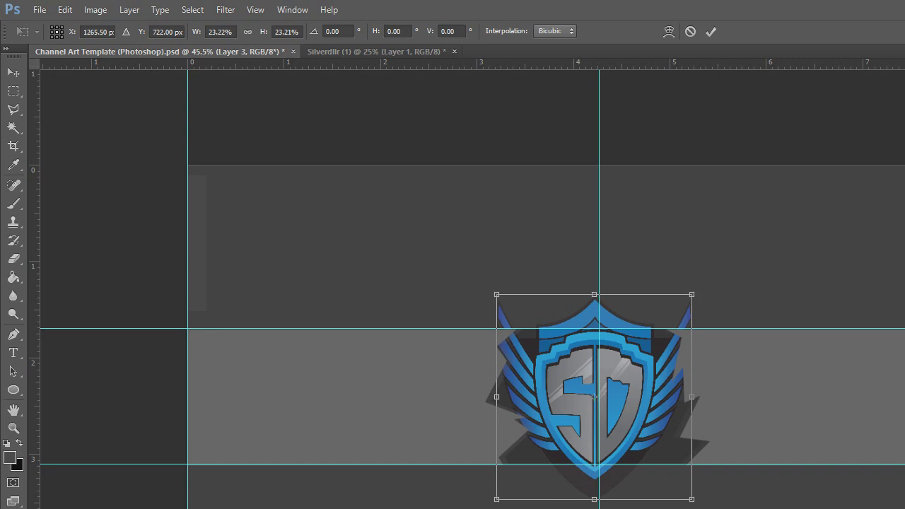
{"action": "left_click", "coordinate": [710, 31]}
Step: Try filling the logo's shape with solid gray, and undo the fill
{"action": "key", "text": "alt+shift+BackSpace"}
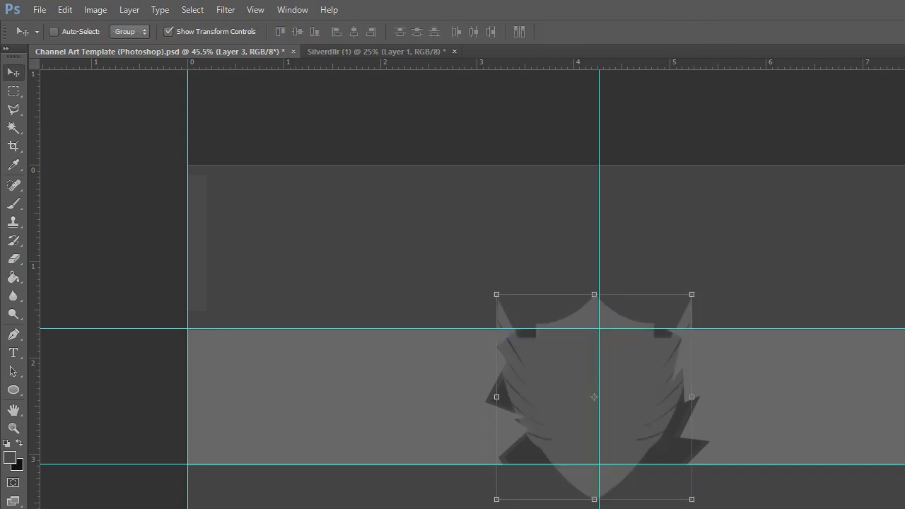
{"action": "left_click", "coordinate": [65, 9]}
{"action": "left_click", "coordinate": [78, 51]}
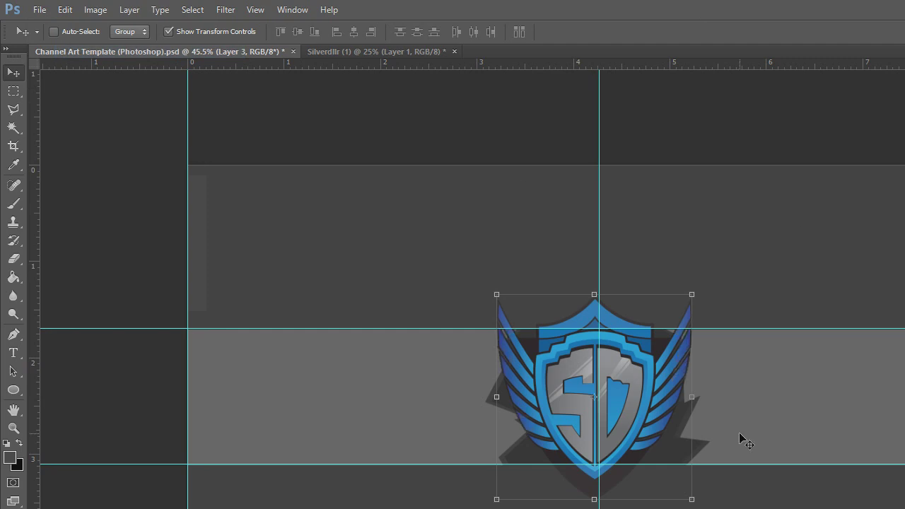
Step: Move the logo slightly up and left, and send its layer backward behind the light band pieces
{"action": "left_click_drag", "start_coordinate": [640, 417], "coordinate": [641, 414]}
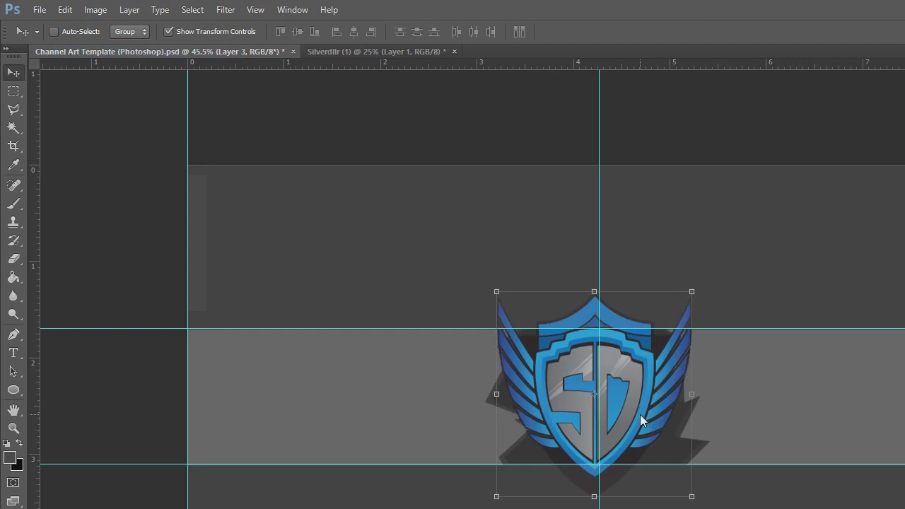
{"action": "key", "text": "ctrl+["}
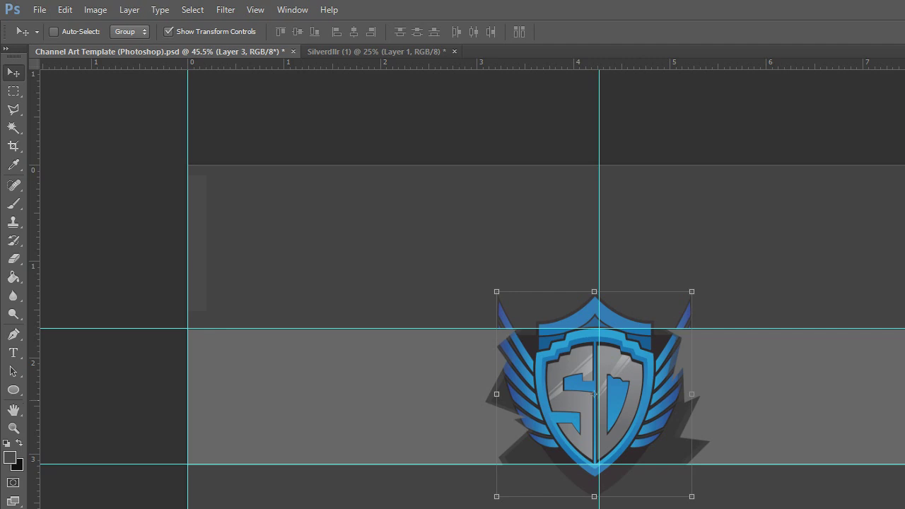
{"action": "left_click_drag", "start_coordinate": [576, 381], "coordinate": [571, 371]}
Step: Enlarge the logo to about 121% and center it on the vertical guide within the band
{"action": "key", "text": "ctrl+t"}
{"action": "left_click_drag", "start_coordinate": [687, 486], "coordinate": [707, 507]}
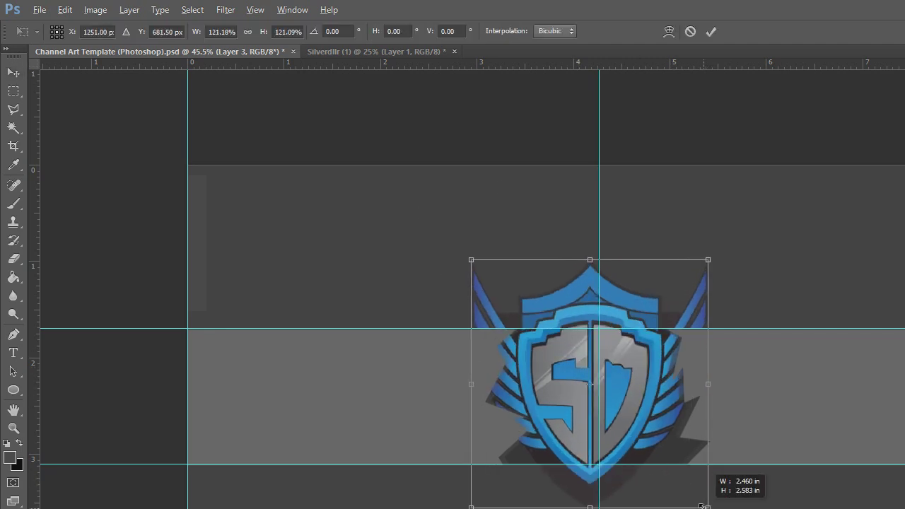
{"action": "left_click_drag", "start_coordinate": [612, 389], "coordinate": [622, 402]}
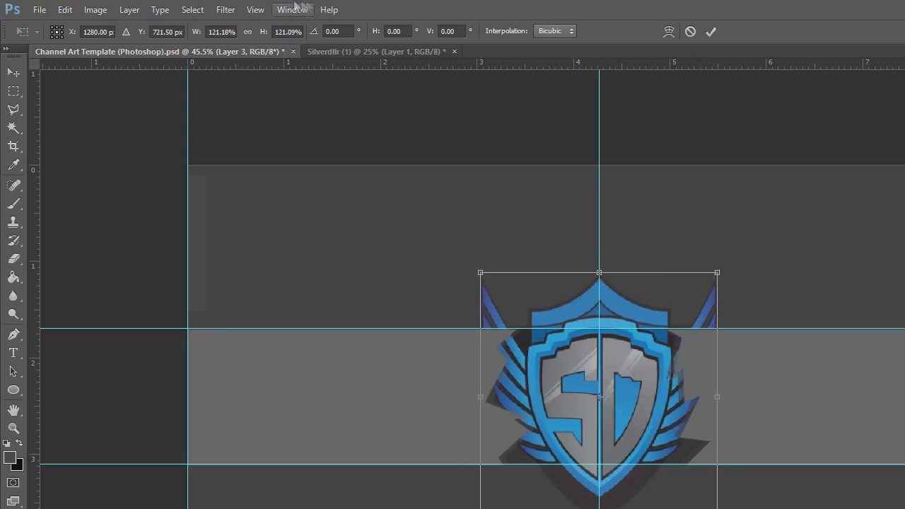
{"action": "left_click", "coordinate": [711, 31]}
Step: Nudge the logo a little to the left and up so it sits over the jagged gap
{"action": "key", "text": "Left"}
{"action": "key", "text": "Left"}
{"action": "key", "text": "Left"}
{"action": "key", "text": "Left"}
{"action": "key", "text": "Left"}
{"action": "key", "text": "Left"}
{"action": "key", "text": "Left"}
{"action": "key", "text": "Left"}
{"action": "key", "text": "Left"}
{"action": "key", "text": "Left"}
{"action": "key", "text": "Left"}
{"action": "key", "text": "Left"}
{"action": "key", "text": "Left"}
{"action": "key", "text": "Left"}
{"action": "key", "text": "Left"}
{"action": "key", "text": "Left"}
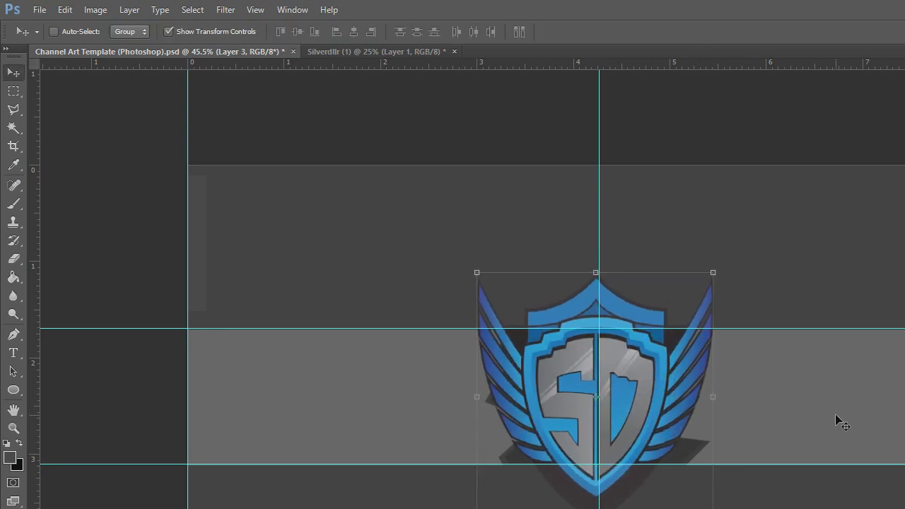
{"action": "key", "text": "shift+Up"}
{"action": "key", "text": "shift+Up"}
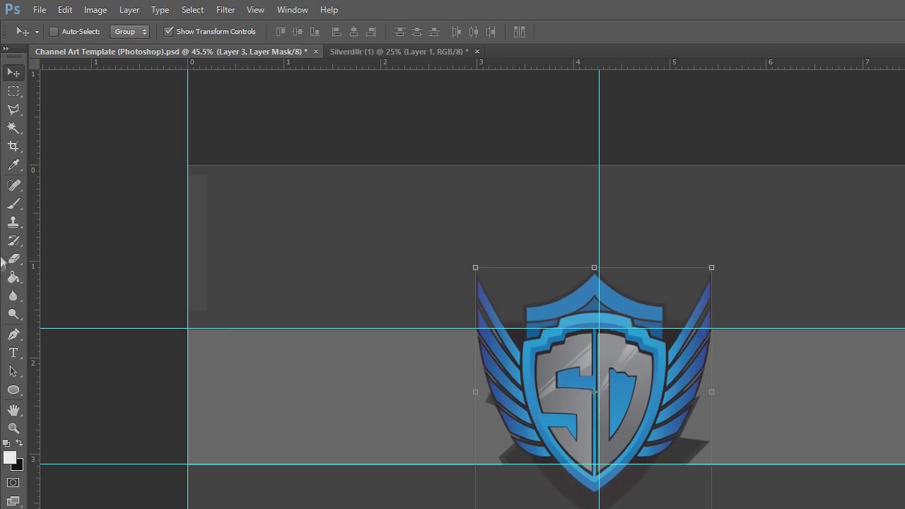
Step: Try fading the logo's outer parts with a radial white-to-black gradient on its layer mask, and undo it
{"action": "right_click", "coordinate": [14, 277]}
{"action": "left_click", "coordinate": [63, 273]}
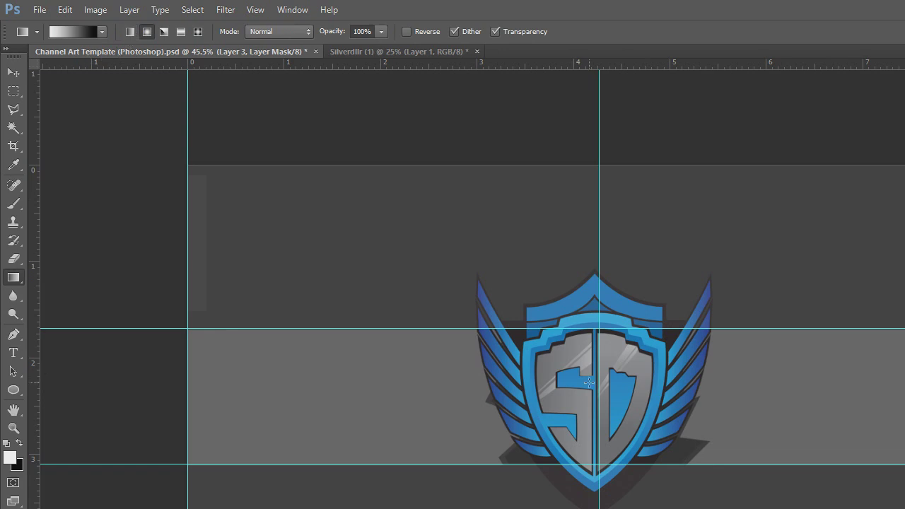
{"action": "left_click_drag", "start_coordinate": [490, 291], "coordinate": [409, 190]}
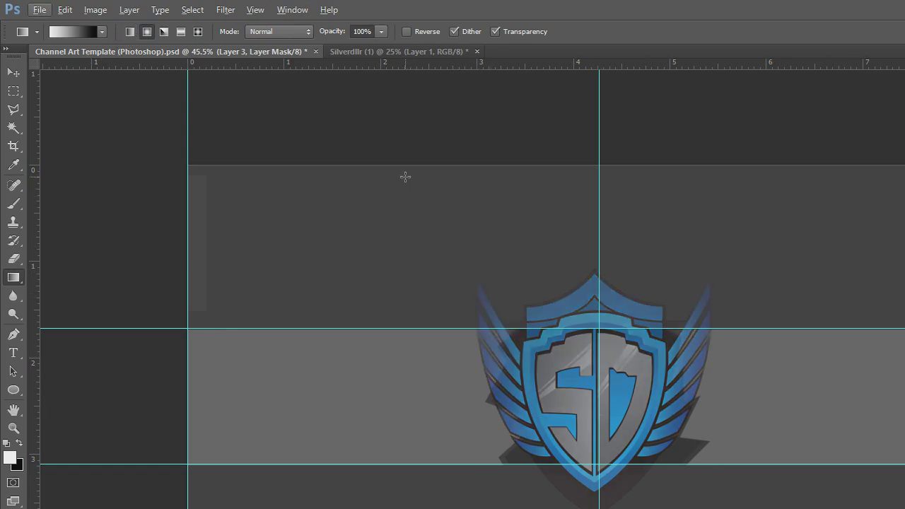
{"action": "key", "text": "ctrl+z"}
{"action": "left_click", "coordinate": [65, 9]}
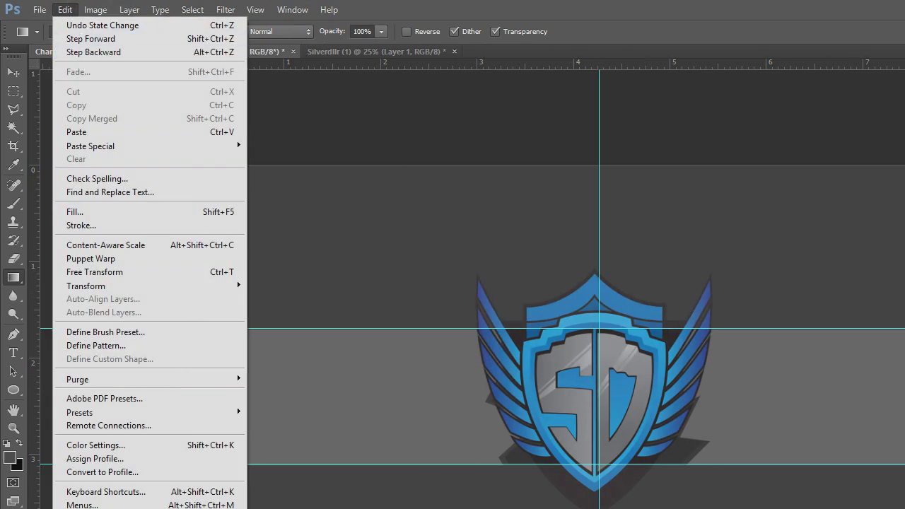
{"action": "left_click", "coordinate": [94, 53]}
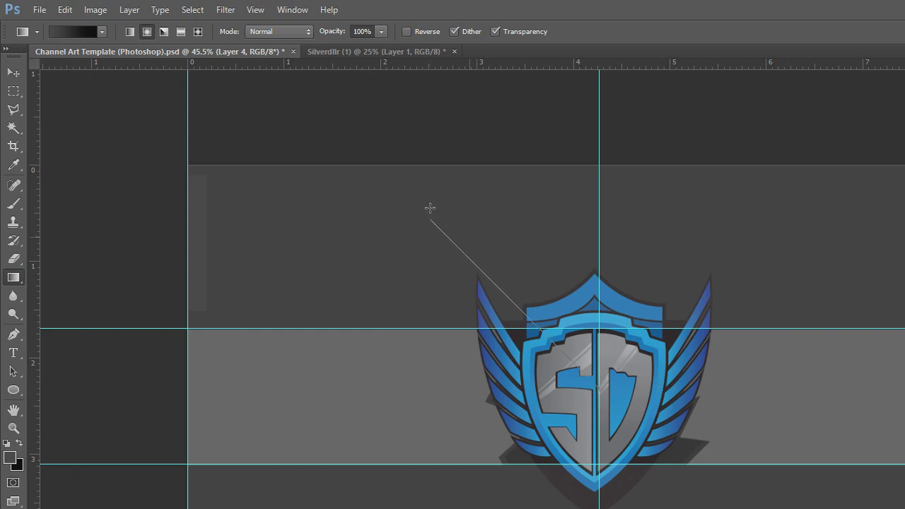
Step: Draw a radial dark gray-to-black gradient on Layer 4, from the logo's center outward toward the upper left
{"action": "left_click_drag", "start_coordinate": [429, 207], "coordinate": [430, 208]}
{"action": "key", "text": "ctrl+z"}
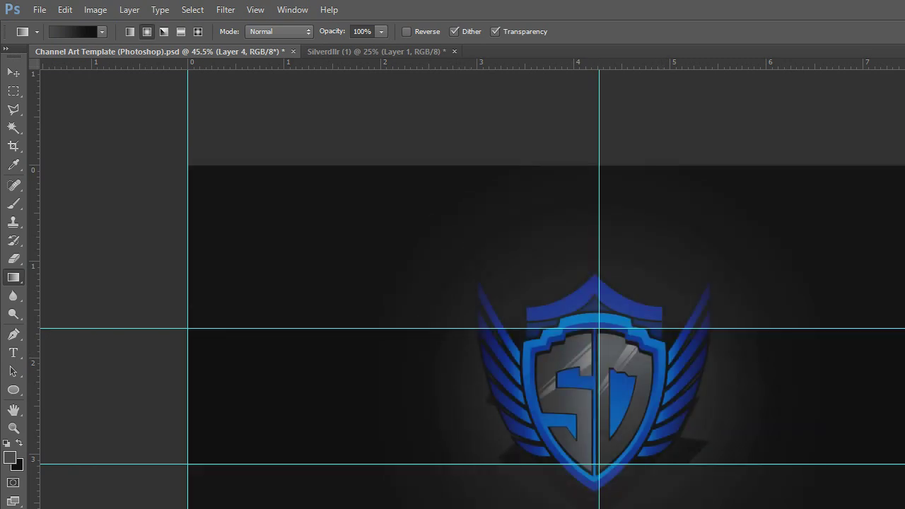
Step: Try other blend modes on the dark radial gradient layer and discard the gradient, leaving Layer 3 active
{"action": "key", "text": "Down"}
{"action": "key", "text": "Down"}
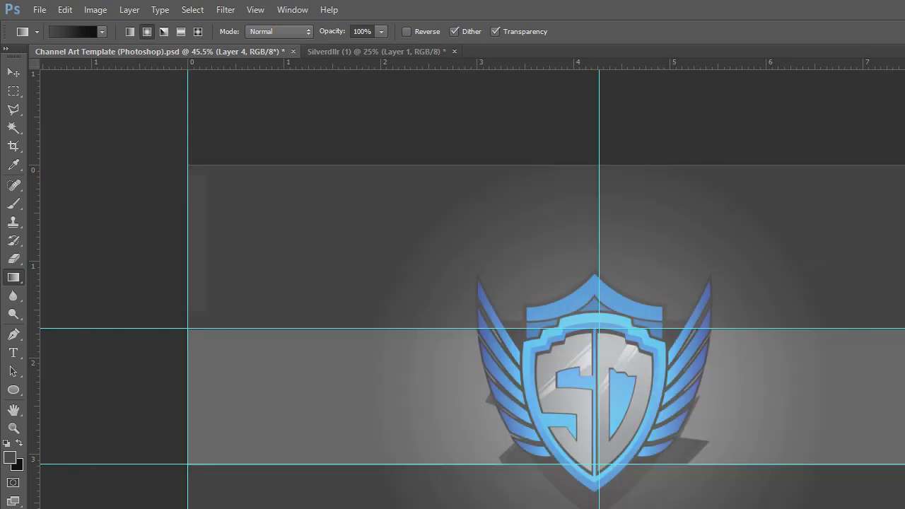
{"action": "key", "text": "Up"}
{"action": "key", "text": "Up"}
{"action": "key", "text": "Down"}
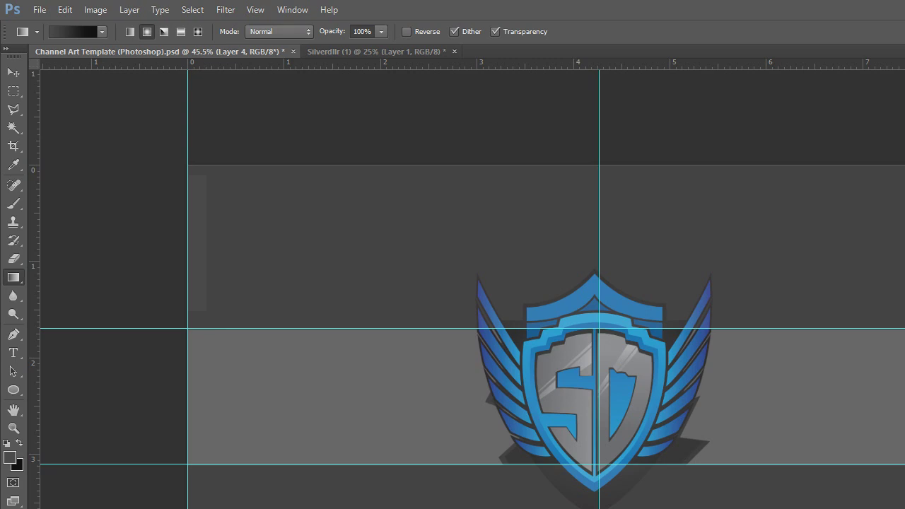
{"action": "key", "text": "alt+bracketleft"}
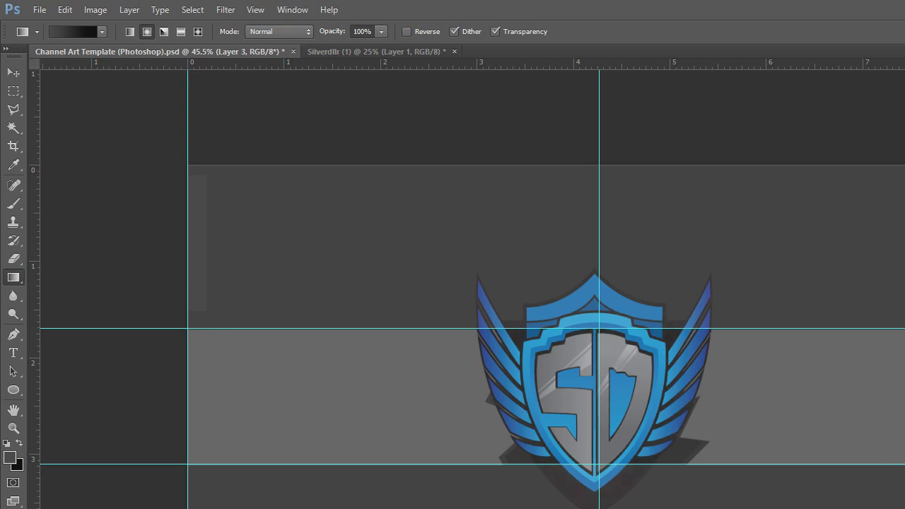
Step: Choose the 1280 px sunburst brush from the brush presets for the Brush tool
{"action": "left_click", "coordinate": [13, 203]}
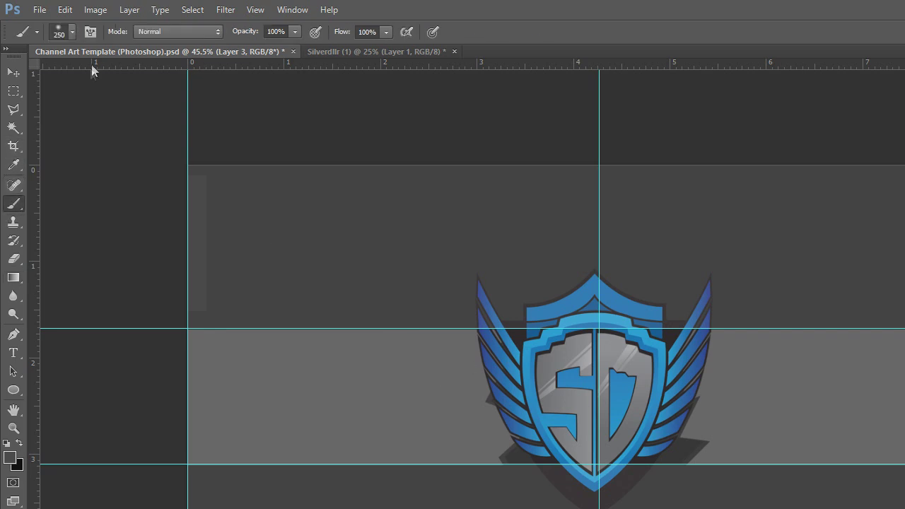
{"action": "left_click", "coordinate": [72, 31]}
{"action": "scroll", "coordinate": [127, 164], "scroll_direction": "down", "scroll_amount": 5}
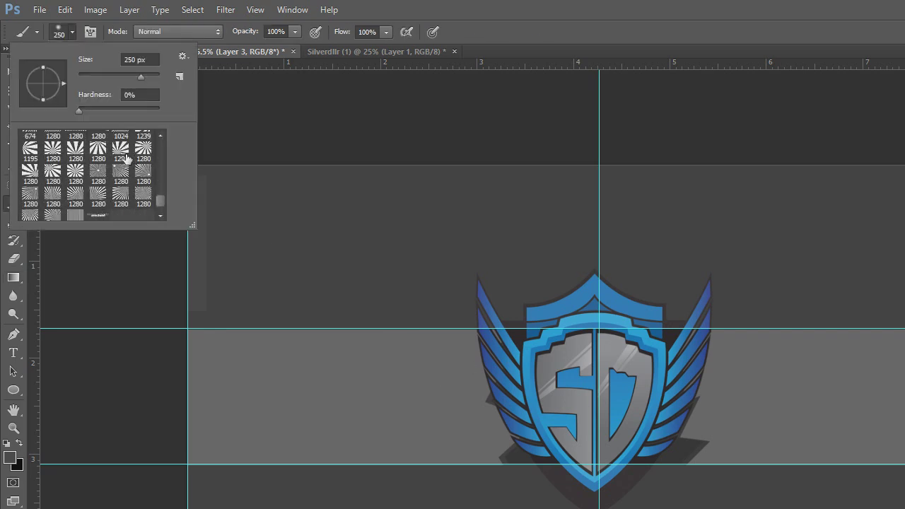
{"action": "scroll", "coordinate": [93, 176], "scroll_direction": "down", "scroll_amount": 1}
{"action": "left_click", "coordinate": [75, 160]}
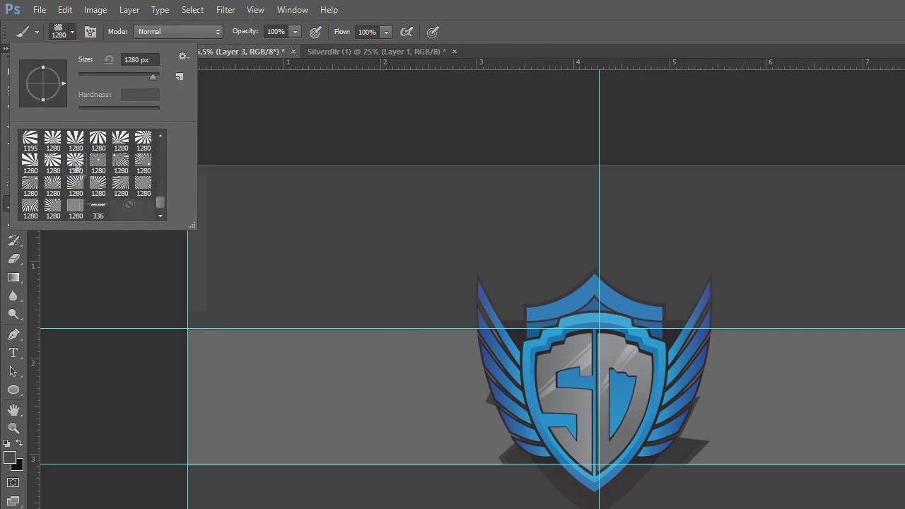
Step: Try stamping the sunburst directly over the logo on Layer 3, and undo it
{"action": "left_click", "coordinate": [596, 391]}
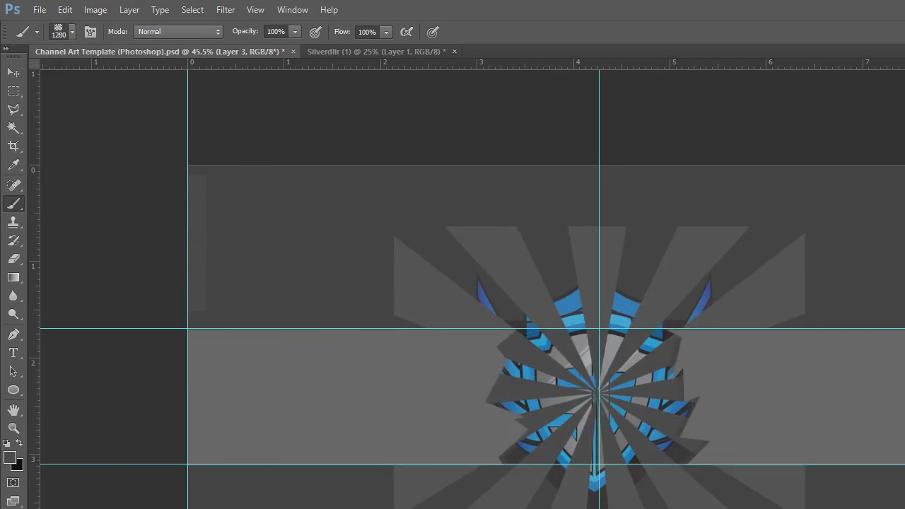
{"action": "left_click", "coordinate": [64, 9]}
{"action": "left_click", "coordinate": [92, 52]}
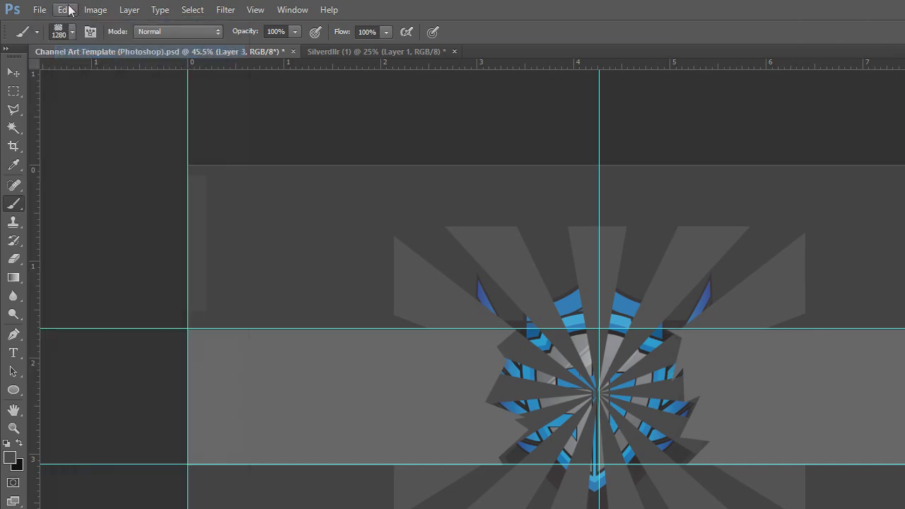
{"action": "left_click", "coordinate": [65, 9]}
{"action": "left_click", "coordinate": [75, 55]}
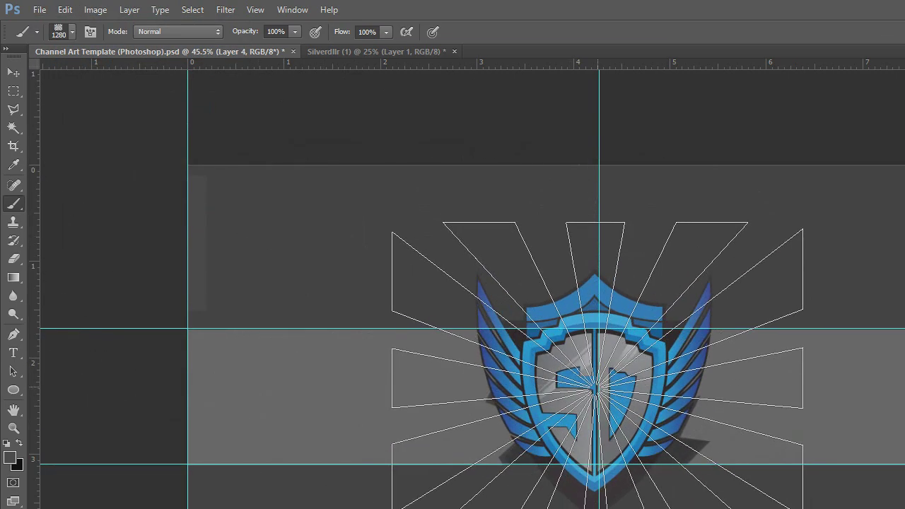
Step: Stamp the sunburst behind the logo on Layer 4 and fade its outer edges with a radial white-to-black gradient on a layer mask
{"action": "left_click", "coordinate": [598, 388]}
{"action": "key", "text": "ctrl+z"}
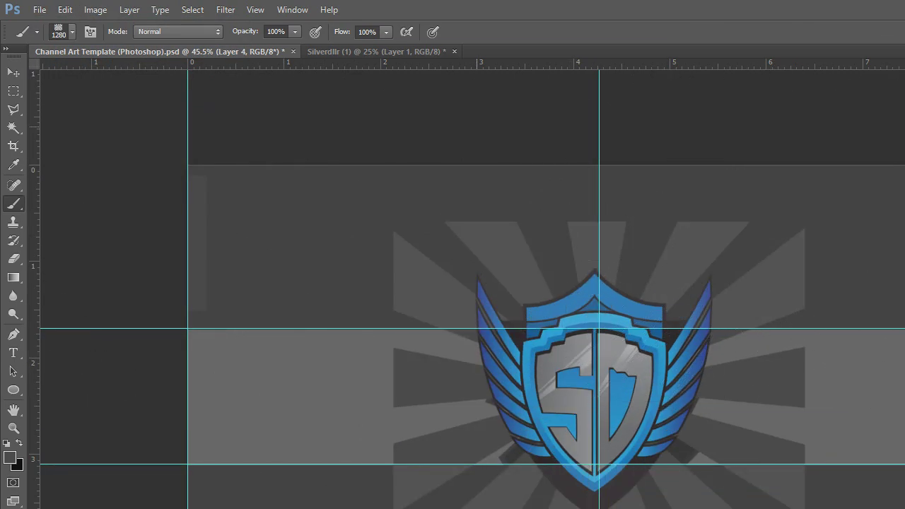
{"action": "left_click", "coordinate": [13, 277]}
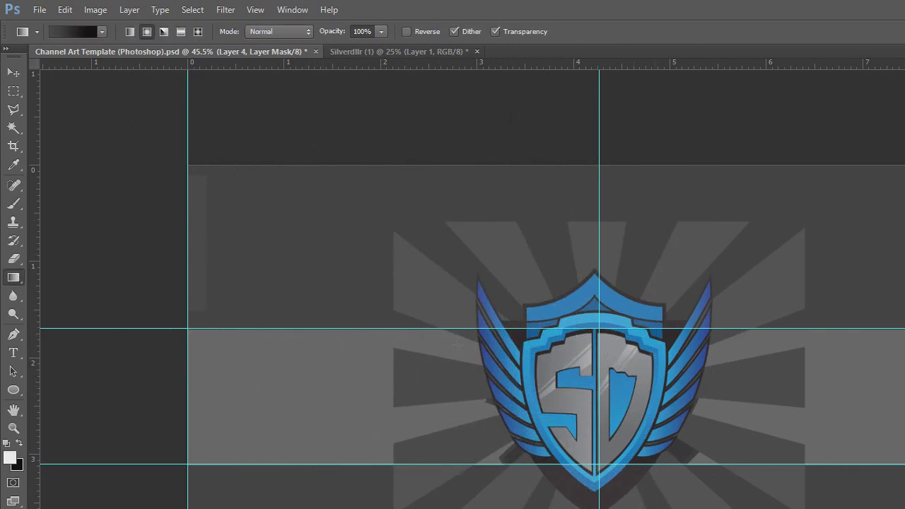
{"action": "left_click_drag", "start_coordinate": [390, 214], "coordinate": [523, 295]}
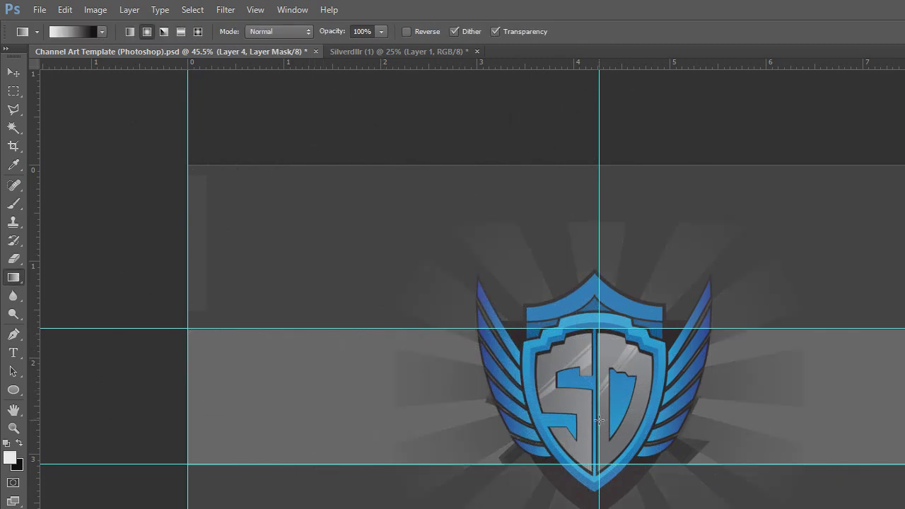
{"action": "left_click_drag", "start_coordinate": [599, 420], "coordinate": [451, 262]}
{"action": "left_click", "coordinate": [13, 91]}
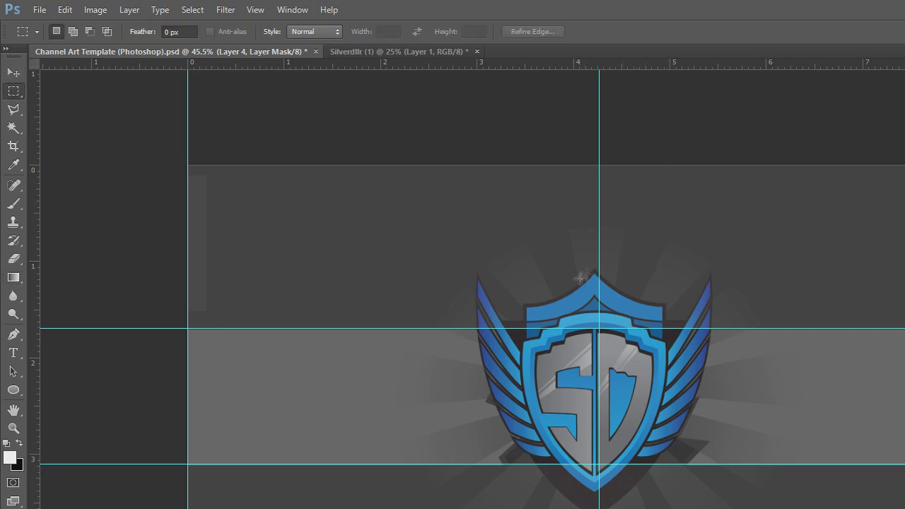
Step: Try stamping a 442 px smoky brush on new Layer 5 over the band beside the logo's left wing, and undo it
{"action": "key", "text": "b"}
{"action": "key", "text": "ctrl+alt+shift+n"}
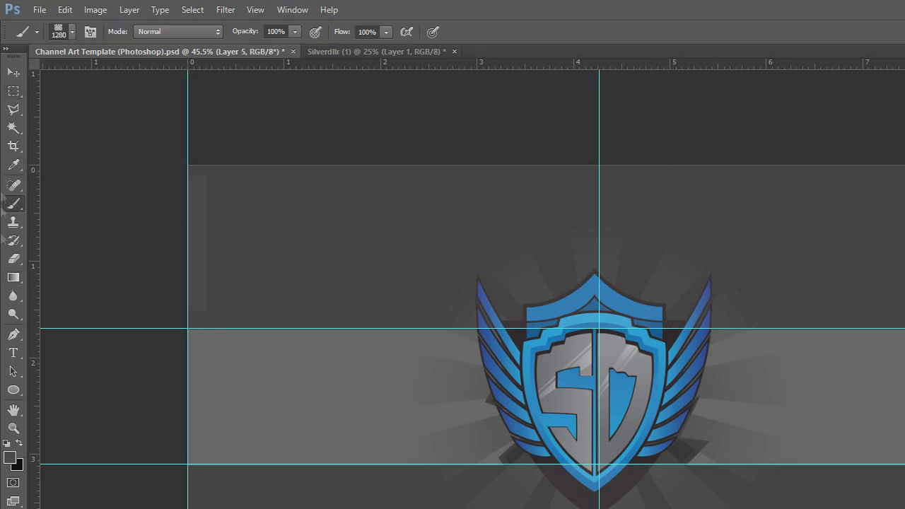
{"action": "left_click", "coordinate": [72, 32]}
{"action": "scroll", "coordinate": [143, 192], "scroll_direction": "up", "scroll_amount": 4}
{"action": "scroll", "coordinate": [123, 146], "scroll_direction": "up", "scroll_amount": 10}
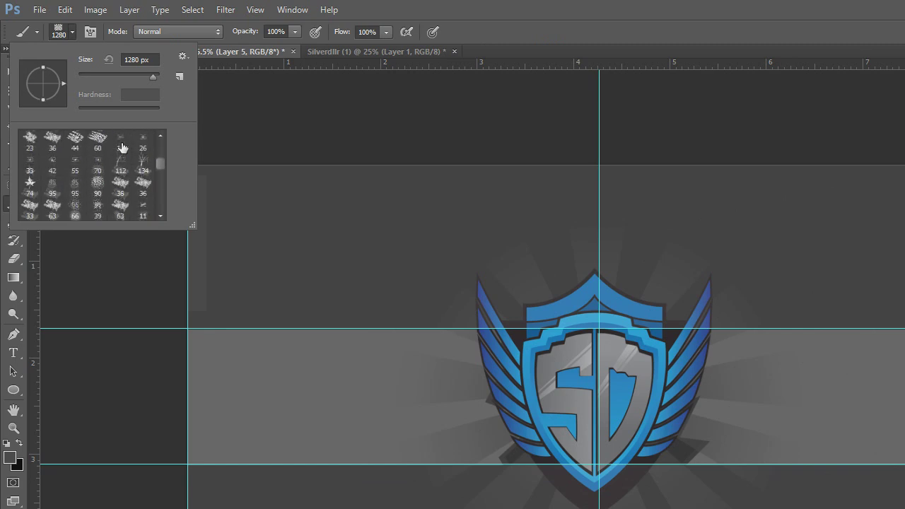
{"action": "scroll", "coordinate": [127, 148], "scroll_direction": "up", "scroll_amount": 10}
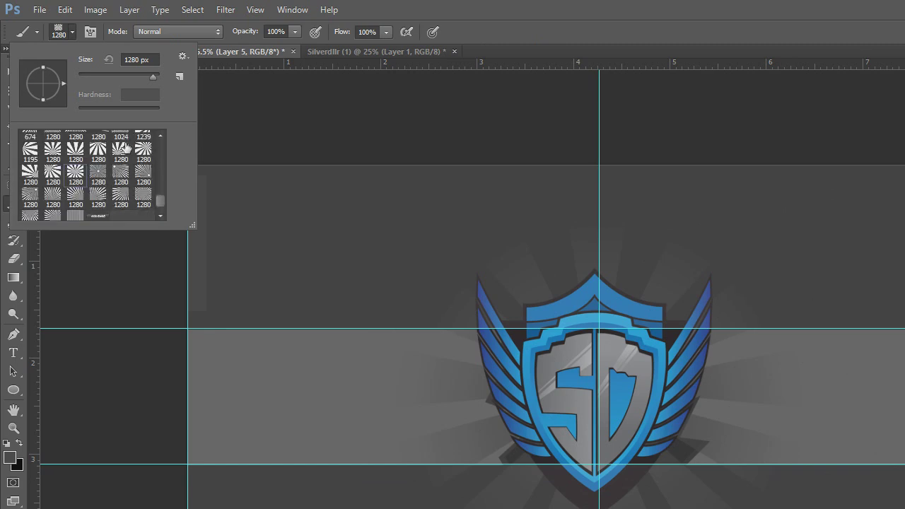
{"action": "scroll", "coordinate": [136, 155], "scroll_direction": "up", "scroll_amount": 5}
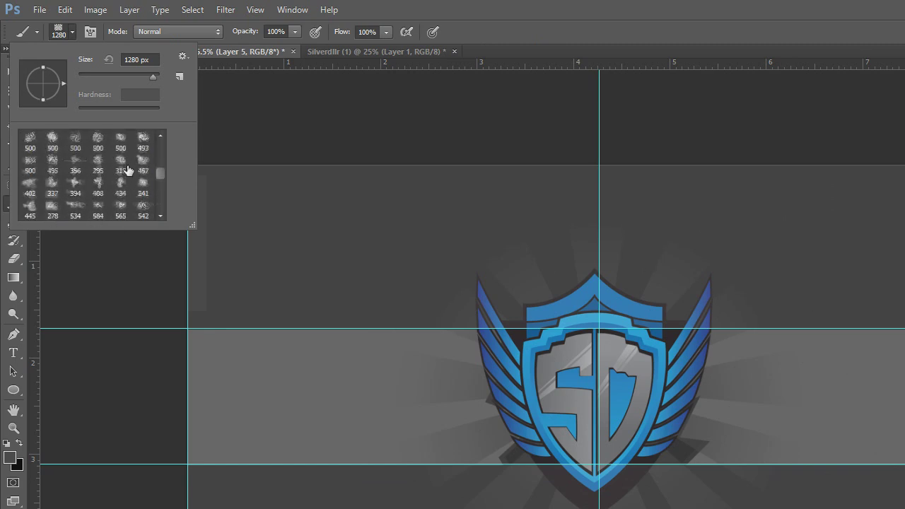
{"action": "scroll", "coordinate": [127, 171], "scroll_direction": "down", "scroll_amount": 3}
{"action": "left_click", "coordinate": [105, 179]}
{"action": "left_click", "coordinate": [357, 403]}
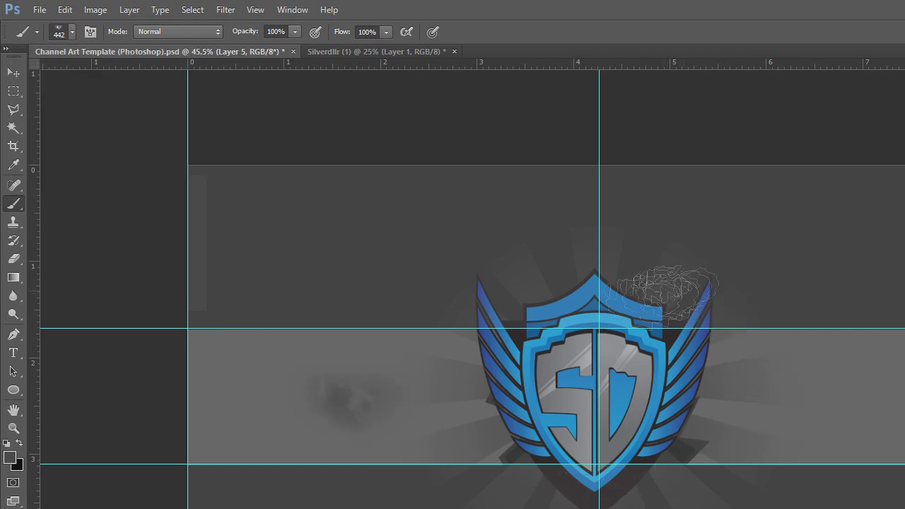
{"action": "key", "text": "ctrl+z"}
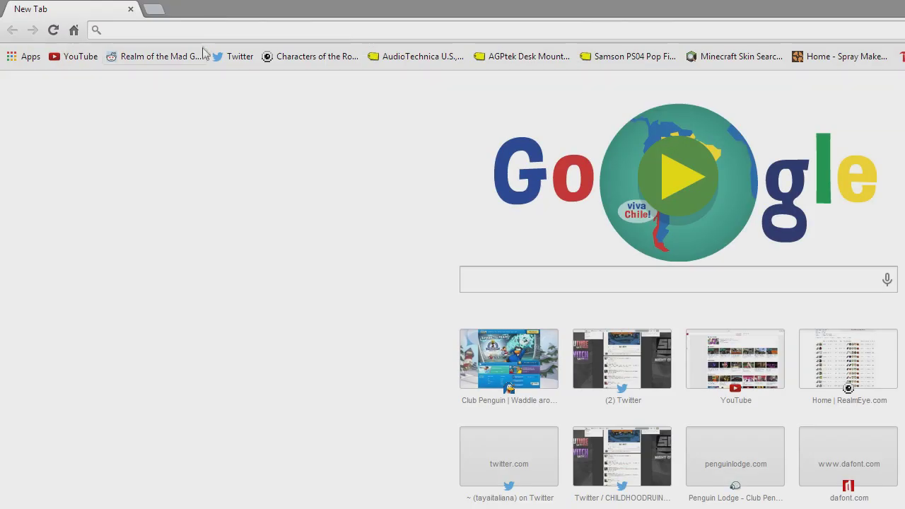
Step: Switch to the web browser and open realmofthemadgod.com
{"action": "type", "text": "realmofthema"}
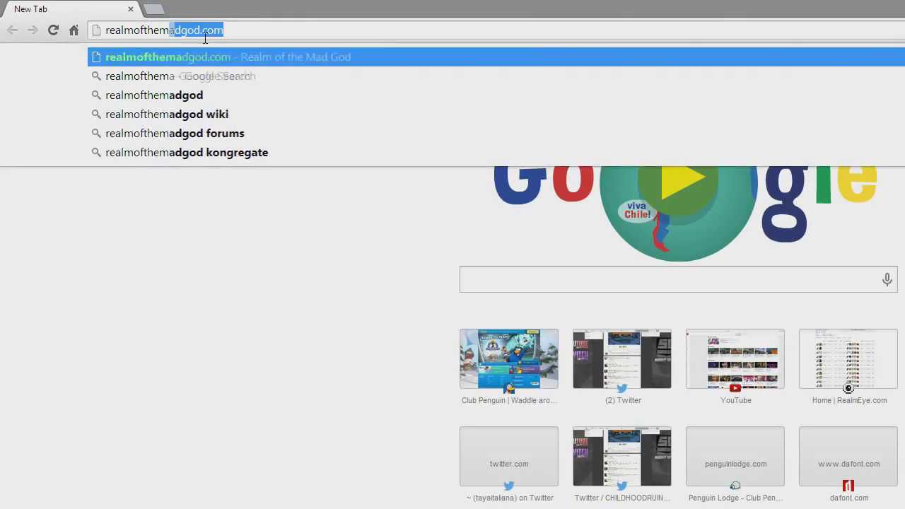
{"action": "key", "text": "Return"}
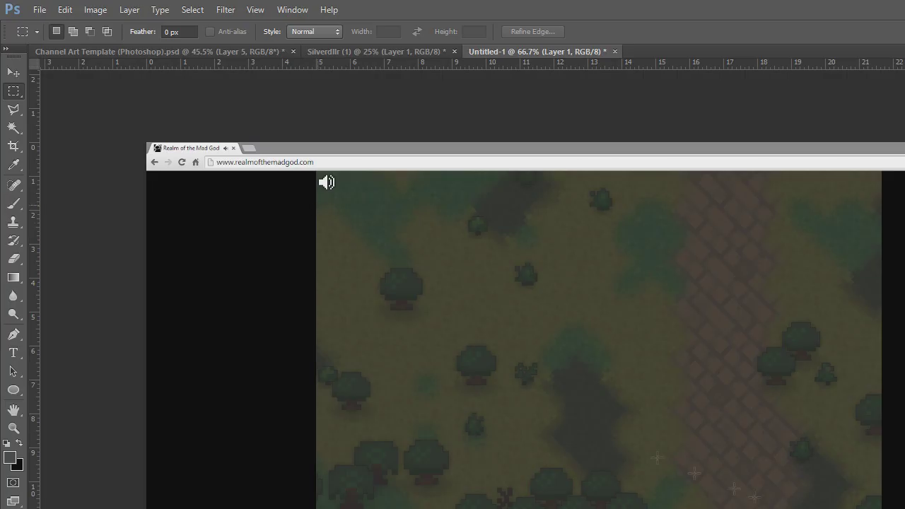
Step: Select the game scene in the browser screenshot and move it into the channel art template, over the left band behind the logo
{"action": "left_click_drag", "start_coordinate": [317, 205], "coordinate": [881, 508]}
{"action": "left_click", "coordinate": [13, 73]}
{"action": "mouse_move", "coordinate": [534, 291]}
{"action": "left_mouse_down"}
{"action": "mouse_move", "coordinate": [139, 52]}
{"action": "mouse_move", "coordinate": [427, 383]}
{"action": "left_mouse_up"}
{"action": "left_click", "coordinate": [757, 327]}
{"action": "left_click_drag", "start_coordinate": [328, 410], "coordinate": [281, 376]}
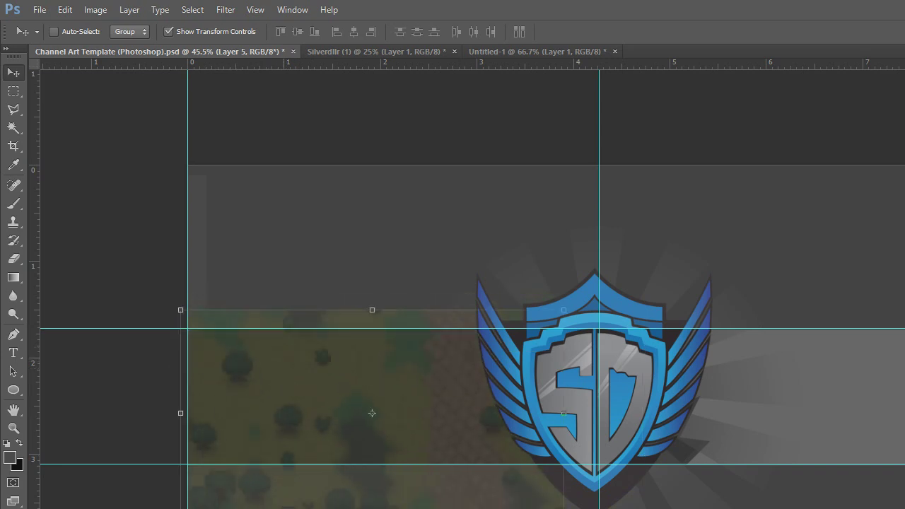
Step: Trim the game picture to the jagged band by selecting the band shapes, inverting the selection, deleting the excess and deselecting
{"action": "key", "text": "alt+bracketleft"}
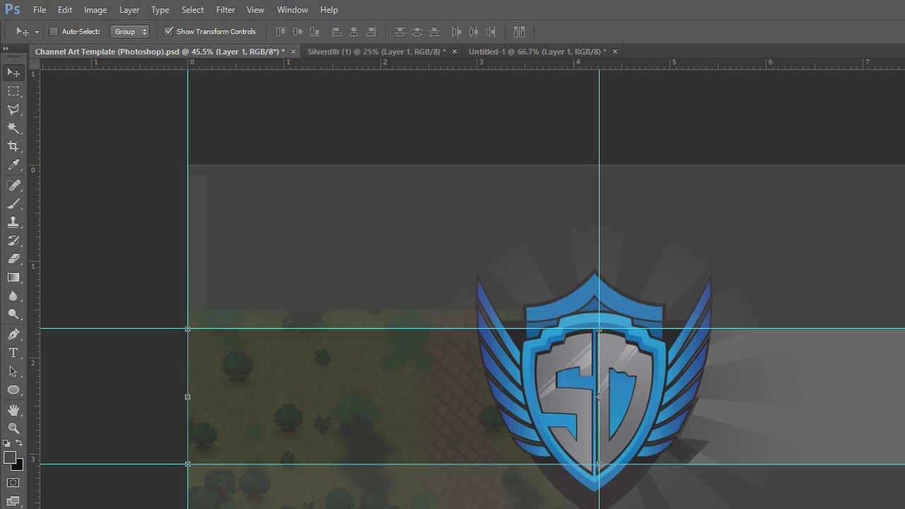
{"action": "left_click", "coordinate": [237, 6]}
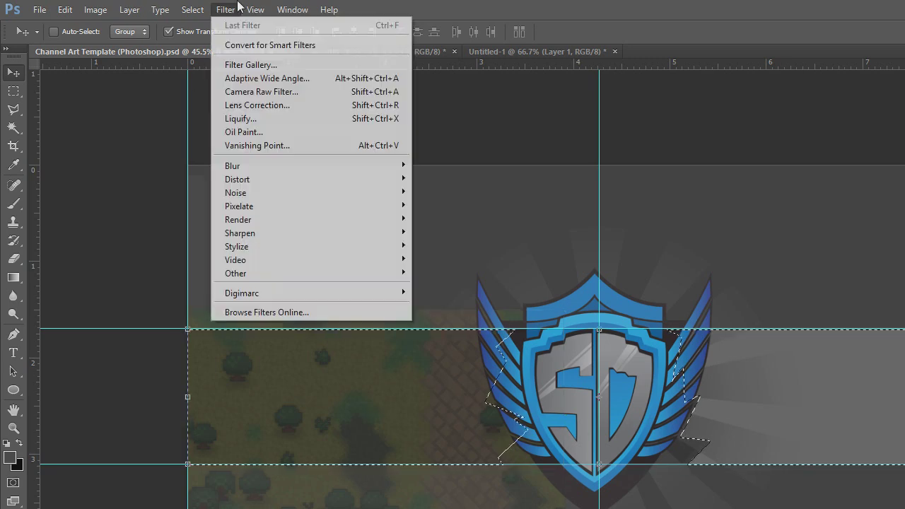
{"action": "mouse_move", "coordinate": [198, 10]}
{"action": "left_click", "coordinate": [190, 68]}
{"action": "key", "text": "Delete"}
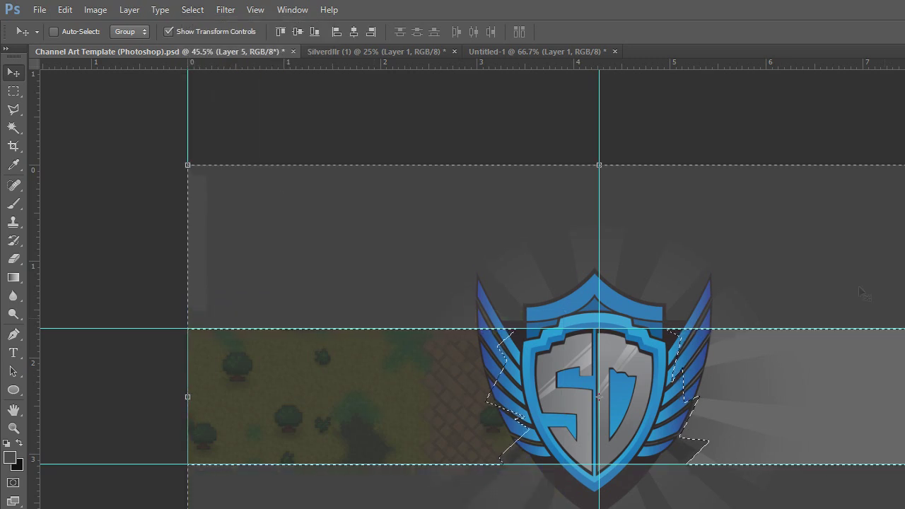
{"action": "key", "text": "m"}
{"action": "key", "text": "ctrl+d"}
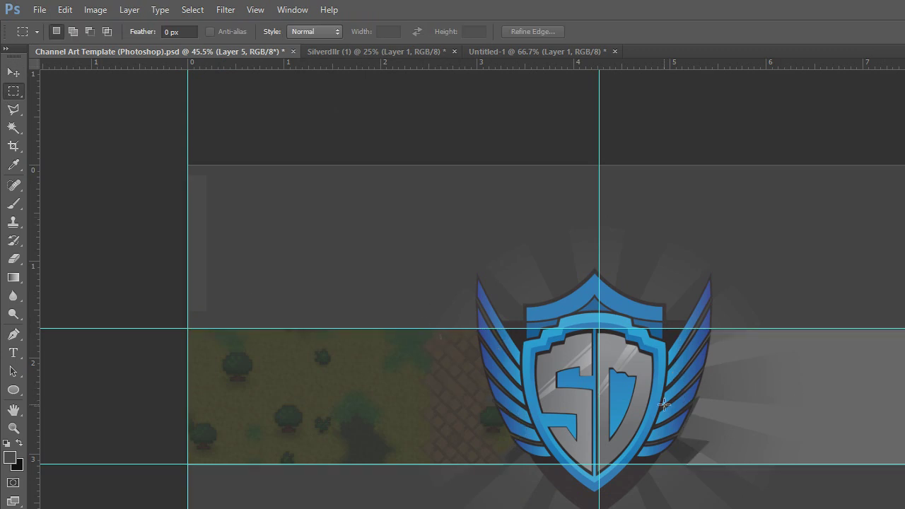
Step: Tint the sunburst on Layer 4 with a layer style in a blue sampled from the logo, and soften the effect
{"action": "key", "text": "ctrl+e"}
{"action": "double_click", "coordinate": [904, 508]}
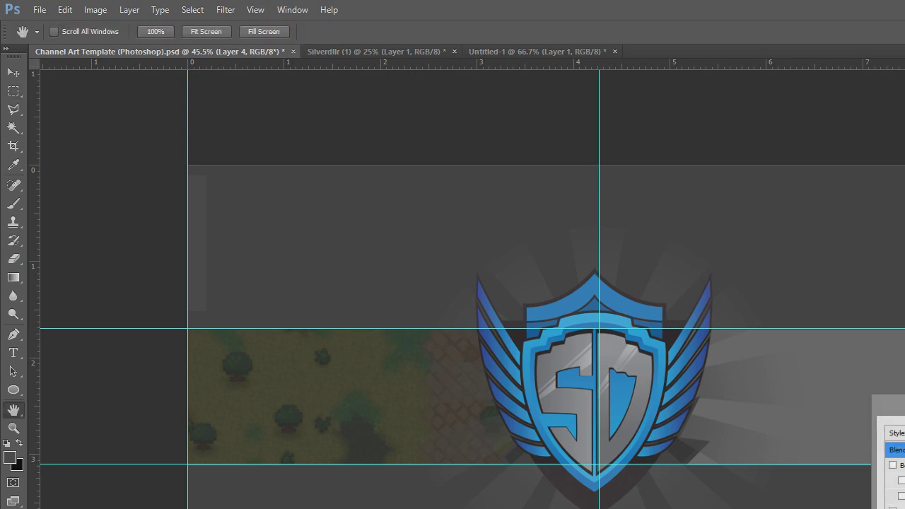
{"action": "left_click", "coordinate": [904, 508]}
{"action": "left_click", "coordinate": [904, 508]}
{"action": "left_click_drag", "start_coordinate": [904, 508], "coordinate": [896, 504]}
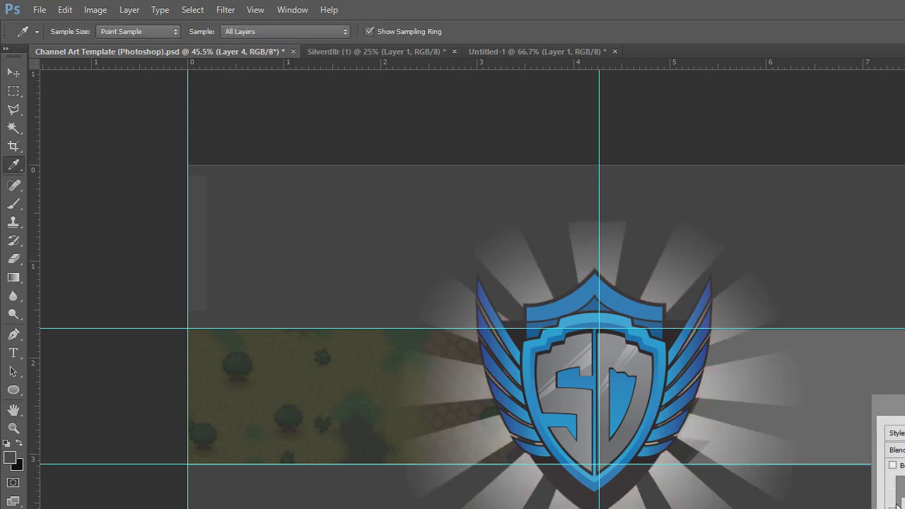
{"action": "left_click", "coordinate": [695, 364]}
{"action": "left_click", "coordinate": [660, 377]}
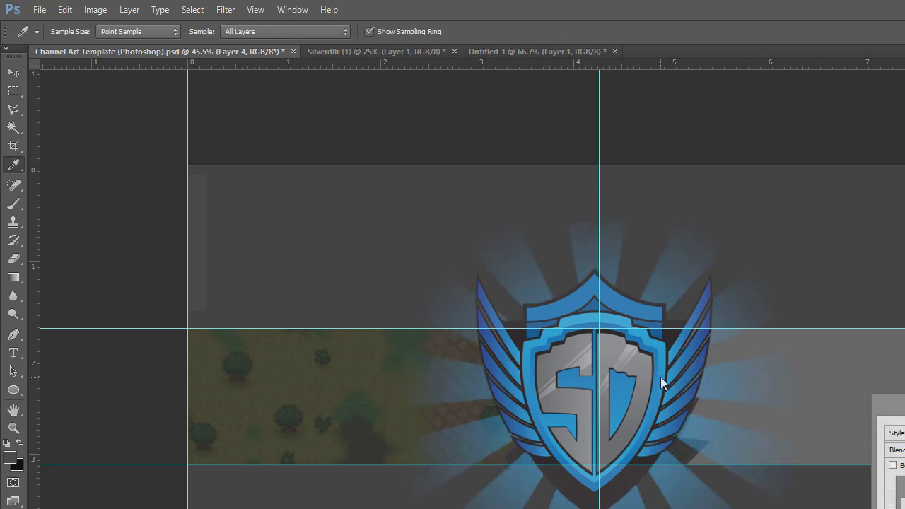
{"action": "key", "text": "Return"}
{"action": "left_click_drag", "start_coordinate": [904, 472], "coordinate": [896, 472]}
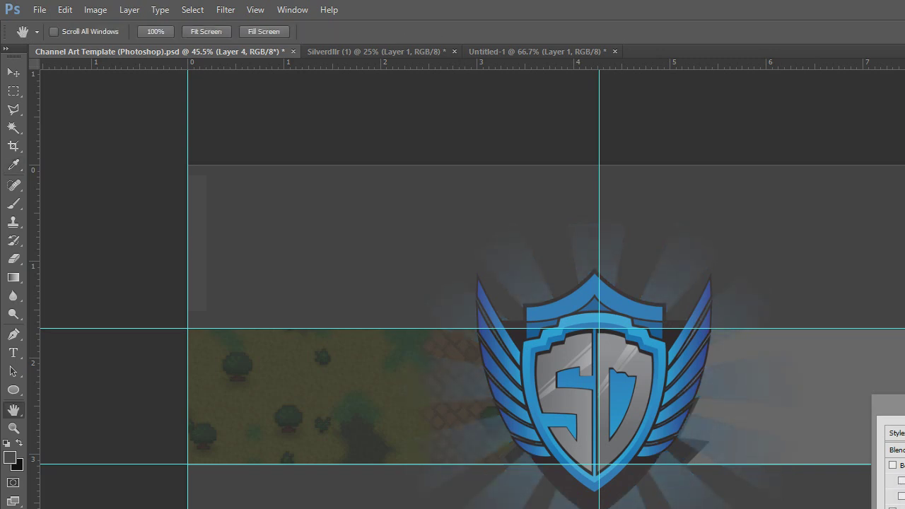
{"action": "key", "text": "Return"}
Step: Add a wide, soft glow around the logo on Layer 3 in a light blue sampled from the shield
{"action": "left_click", "coordinate": [904, 508]}
{"action": "left_click", "coordinate": [904, 508]}
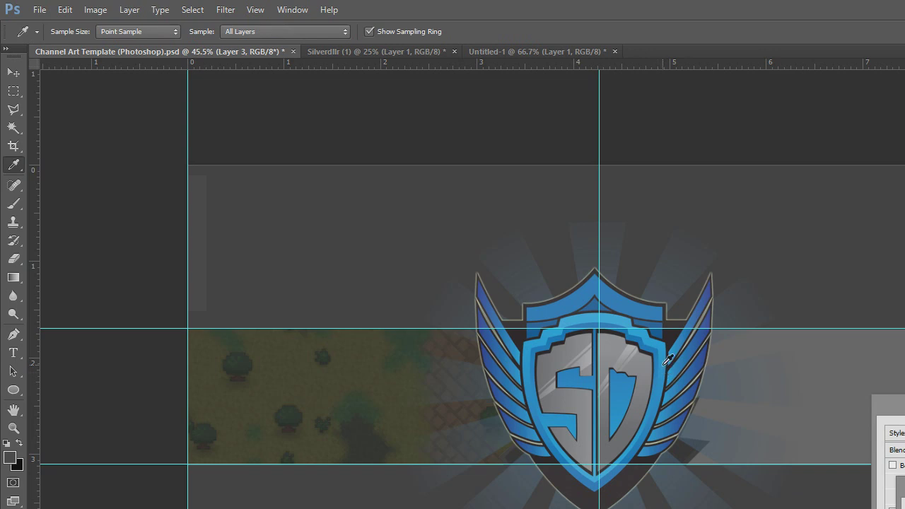
{"action": "key", "text": "space"}
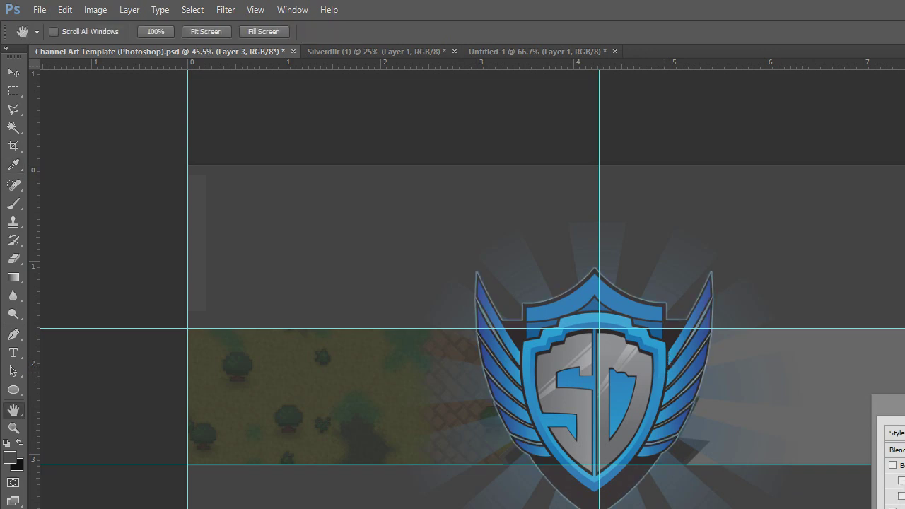
{"action": "left_click_drag", "start_coordinate": [891, 508], "coordinate": [898, 508]}
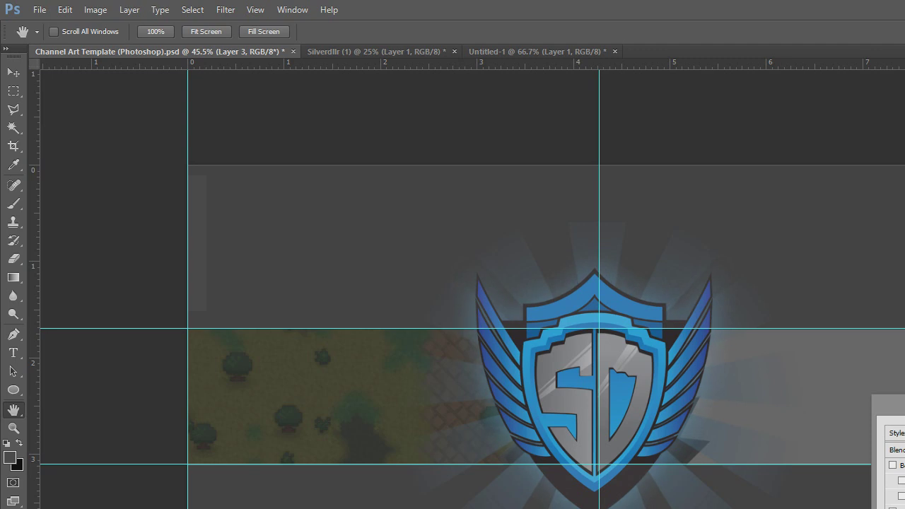
{"action": "key", "text": "Return"}
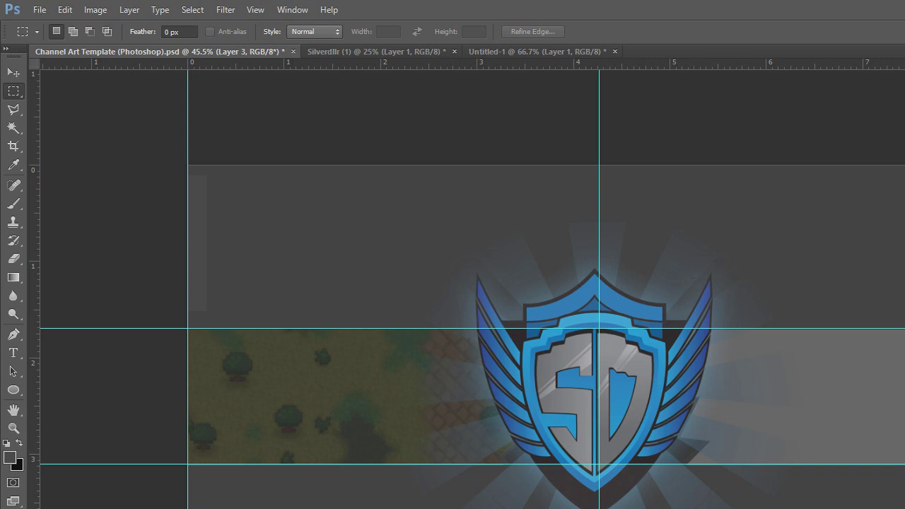
Step: Nudge the logo and sunburst together to the right until they are centered on the vertical guide
{"action": "left_click", "coordinate": [15, 72]}
{"action": "key", "text": "Right"}
{"action": "key", "text": "Right"}
{"action": "key", "text": "Right"}
{"action": "key", "text": "Right"}
{"action": "key", "text": "Right"}
{"action": "key", "text": "Right"}
{"action": "key", "text": "Right"}
{"action": "key", "text": "Right"}
{"action": "key", "text": "Right"}
{"action": "key", "text": "Right"}
{"action": "key", "text": "Right"}
{"action": "key", "text": "Right"}
{"action": "key", "text": "Right"}
{"action": "key", "text": "Right"}
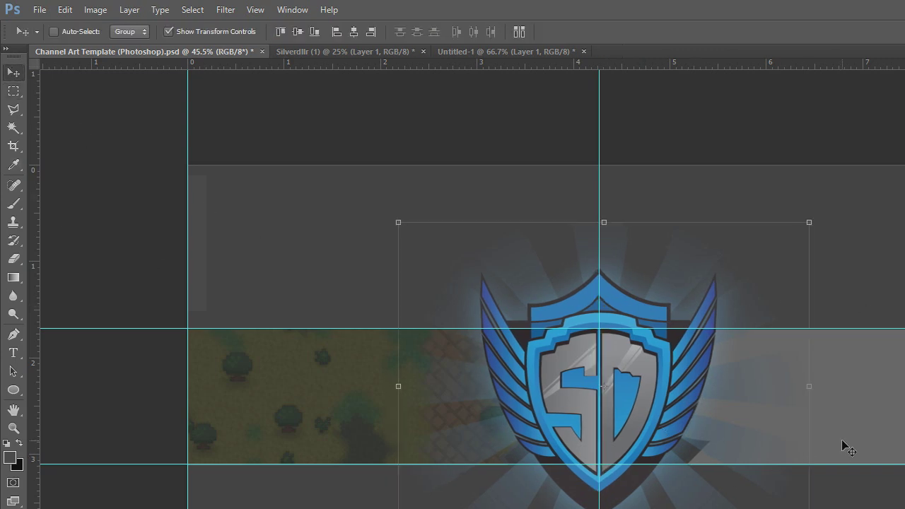
Step: Add a layer mask to the logo on Layer 3 and fade its outer edges with a radial gradient from the shield's center
{"action": "left_click", "coordinate": [12, 91]}
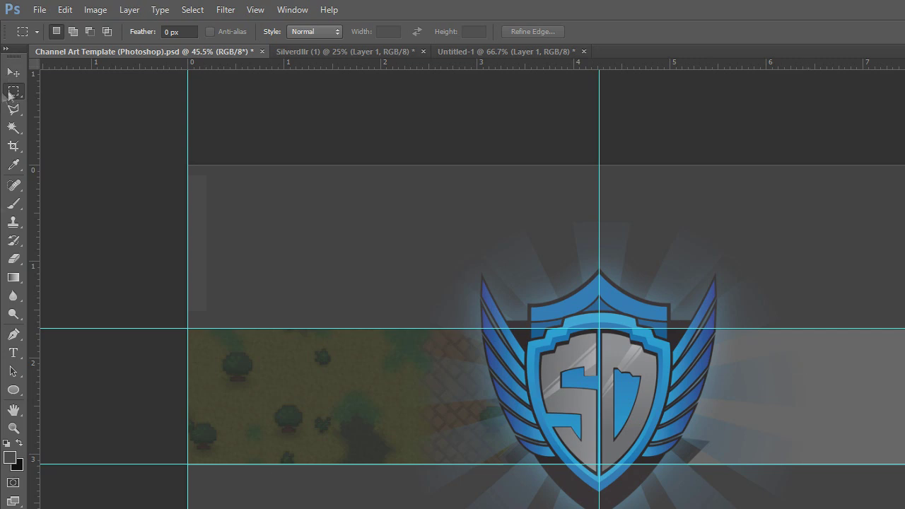
{"action": "left_click", "coordinate": [904, 353]}
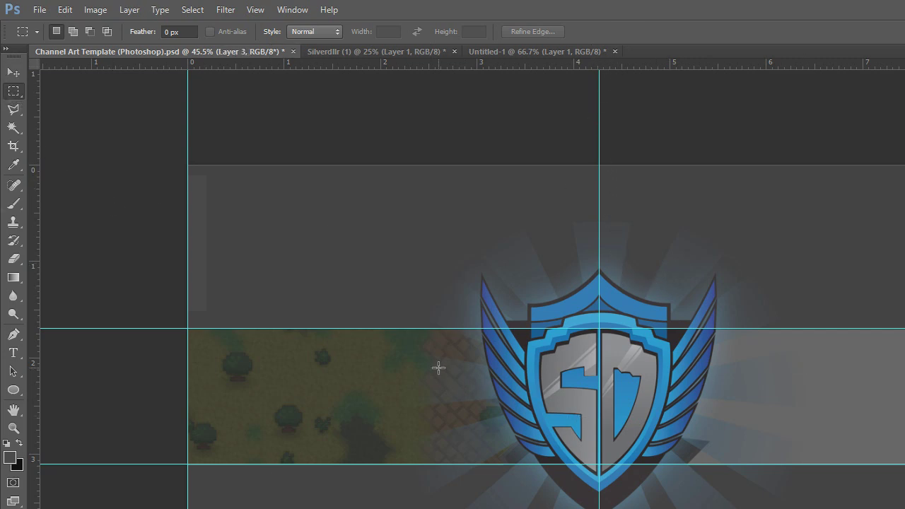
{"action": "left_click", "coordinate": [13, 277]}
{"action": "left_click", "coordinate": [904, 508]}
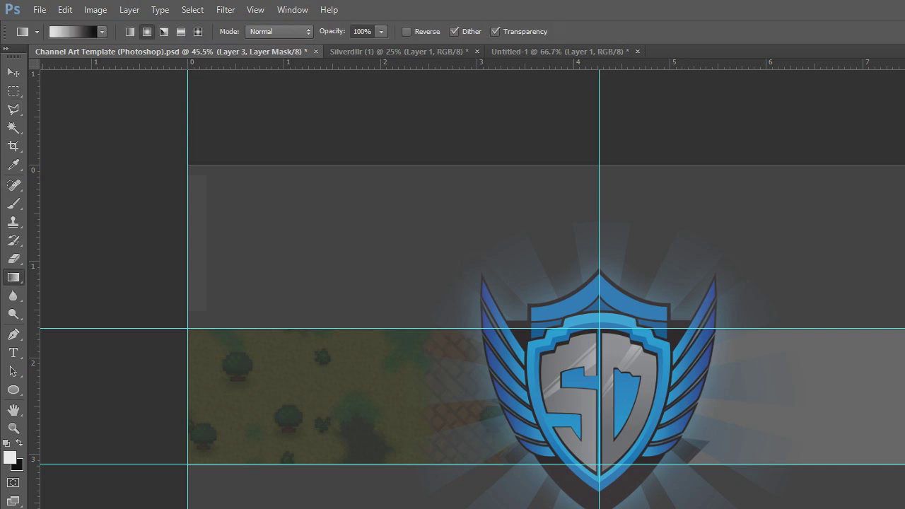
{"action": "left_click_drag", "start_coordinate": [597, 392], "coordinate": [481, 273]}
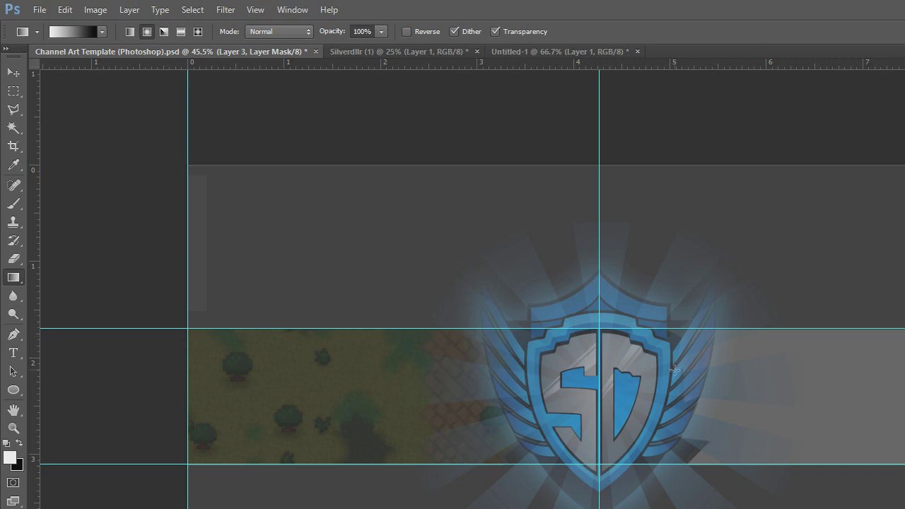
Step: Switch to the Untitled-1 document and paste the new forest game screenshot into it
{"action": "left_click", "coordinate": [558, 52]}
{"action": "left_click", "coordinate": [95, 10]}
{"action": "mouse_move", "coordinate": [65, 10]}
{"action": "left_click", "coordinate": [82, 132]}
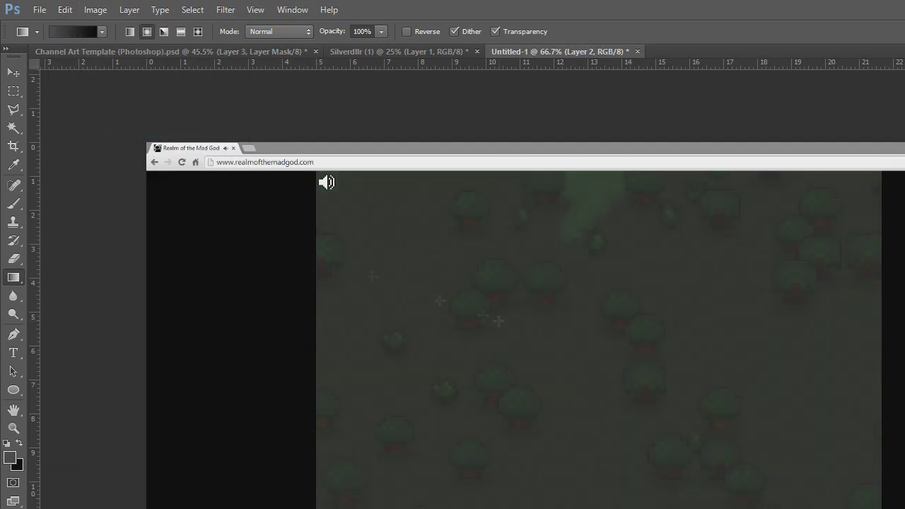
Step: Select a wide strip of the forest screenshot and move it into the channel art over the band beside the logo
{"action": "left_click", "coordinate": [13, 91]}
{"action": "mouse_move", "coordinate": [317, 244]}
{"action": "left_mouse_down"}
{"action": "mouse_move", "coordinate": [843, 408]}
{"action": "mouse_move", "coordinate": [882, 481]}
{"action": "left_mouse_up"}
{"action": "key", "text": "v"}
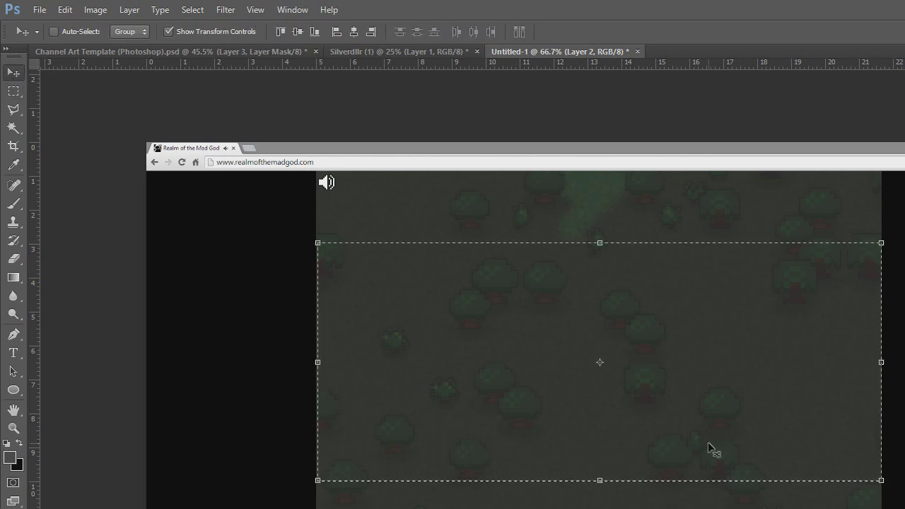
{"action": "mouse_move", "coordinate": [707, 442]}
{"action": "left_mouse_down"}
{"action": "mouse_move", "coordinate": [177, 52]}
{"action": "mouse_move", "coordinate": [728, 326]}
{"action": "mouse_move", "coordinate": [745, 355]}
{"action": "mouse_move", "coordinate": [765, 353]}
{"action": "mouse_move", "coordinate": [747, 353]}
{"action": "left_mouse_up"}
{"action": "left_click", "coordinate": [739, 323]}
{"action": "left_click", "coordinate": [1, 189]}
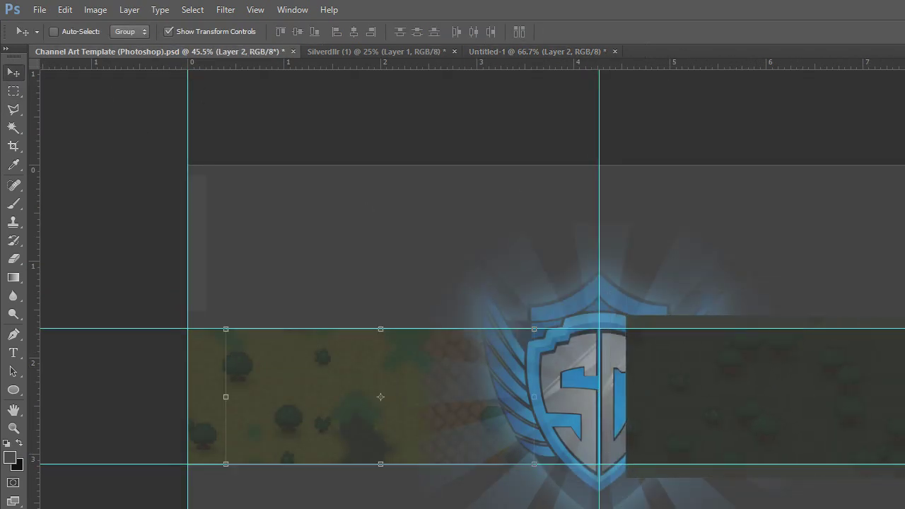
Step: Trim the forest picture to the jagged band by loading the Layer 1 copy shape as a selection, inverting it, deleting the excess and deselecting
{"action": "left_click", "coordinate": [1, 190]}
{"action": "left_click", "coordinate": [904, 438], "text": "ctrl"}
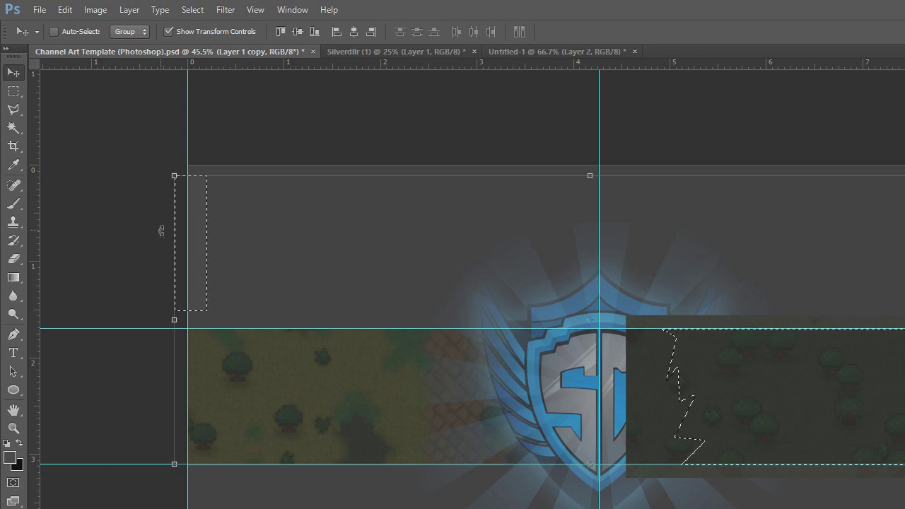
{"action": "left_click", "coordinate": [192, 10]}
{"action": "left_click", "coordinate": [184, 66]}
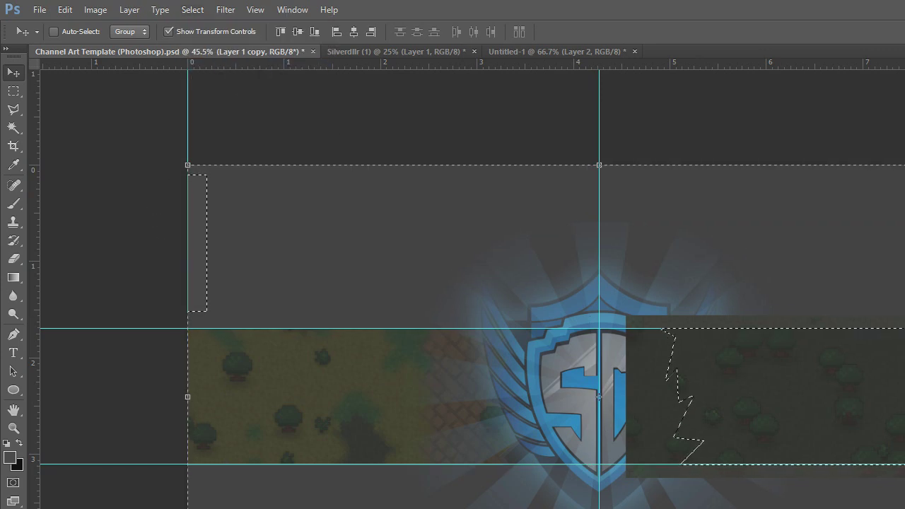
{"action": "key", "text": "alt+bracketright"}
{"action": "key", "text": "alt+bracketright"}
{"action": "key", "text": "Delete"}
{"action": "left_click", "coordinate": [10, 91]}
{"action": "left_click", "coordinate": [204, 196]}
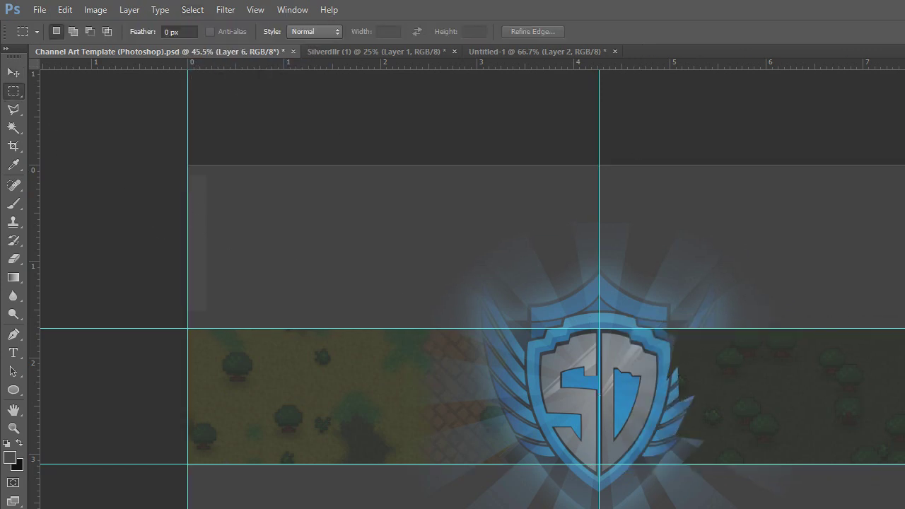
Step: Erase the stray grey strip above the game band on Layer 1 copy with a much larger eraser brush
{"action": "left_click", "coordinate": [0, 168]}
{"action": "left_click", "coordinate": [12, 259]}
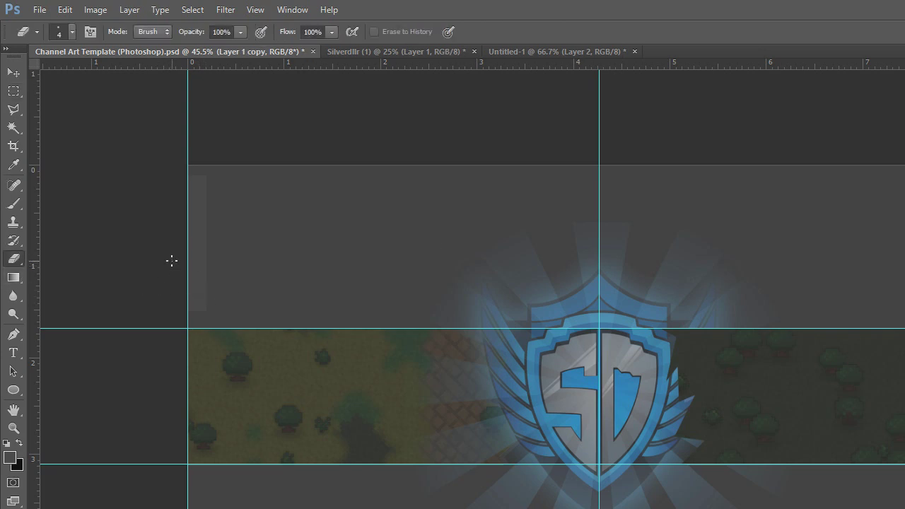
{"action": "key", "text": "bracketright"}
{"action": "key", "text": "bracketright"}
{"action": "key", "text": "bracketright"}
{"action": "key", "text": "bracketright"}
{"action": "key", "text": "bracketright"}
{"action": "key", "text": "bracketright"}
{"action": "key", "text": "bracketright"}
{"action": "key", "text": "bracketright"}
{"action": "key", "text": "bracketright"}
{"action": "key", "text": "bracketright"}
{"action": "key", "text": "bracketright"}
{"action": "key", "text": "bracketright"}
{"action": "key", "text": "bracketright"}
{"action": "key", "text": "bracketright"}
{"action": "key", "text": "bracketright"}
{"action": "key", "text": "bracketright"}
{"action": "key", "text": "bracketright"}
{"action": "key", "text": "bracketright"}
{"action": "mouse_move", "coordinate": [217, 289]}
{"action": "left_mouse_down"}
{"action": "mouse_move", "coordinate": [233, 259]}
{"action": "mouse_move", "coordinate": [172, 135]}
{"action": "left_mouse_up"}
Step: Adjust and apply the layer style of the sunburst on Layer 4
{"action": "left_click", "coordinate": [12, 90]}
{"action": "key", "text": "Delete"}
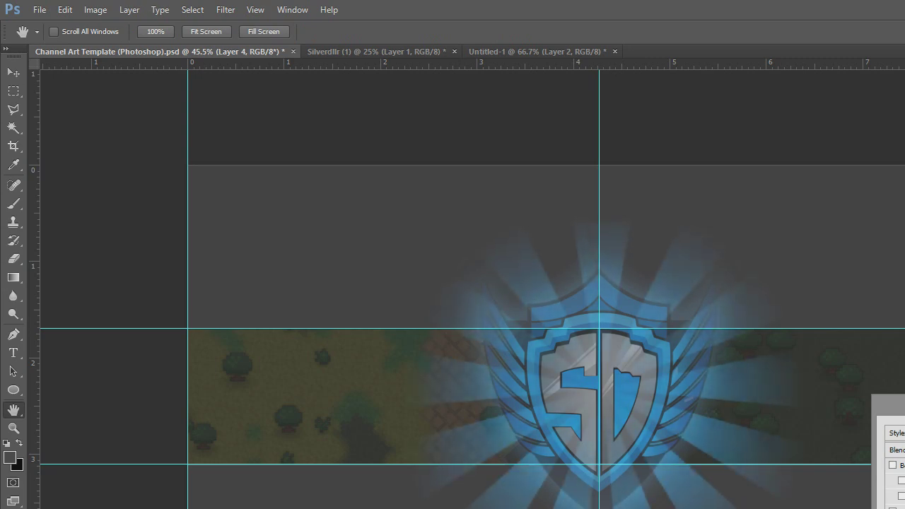
{"action": "key", "text": "Return"}
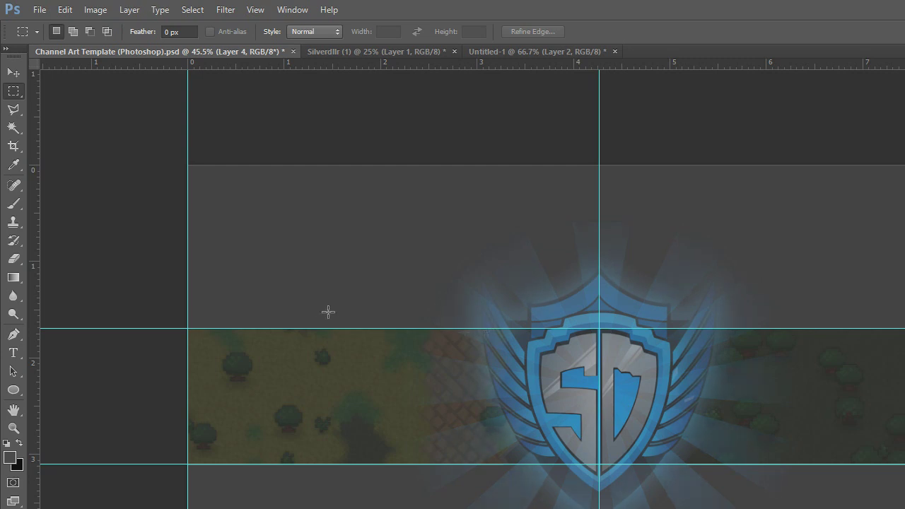
Step: Open ZirtrixFx BG Stuff.psd from the GFX Packs folder in Pictures
{"action": "left_click", "coordinate": [39, 9]}
{"action": "left_click", "coordinate": [98, 36]}
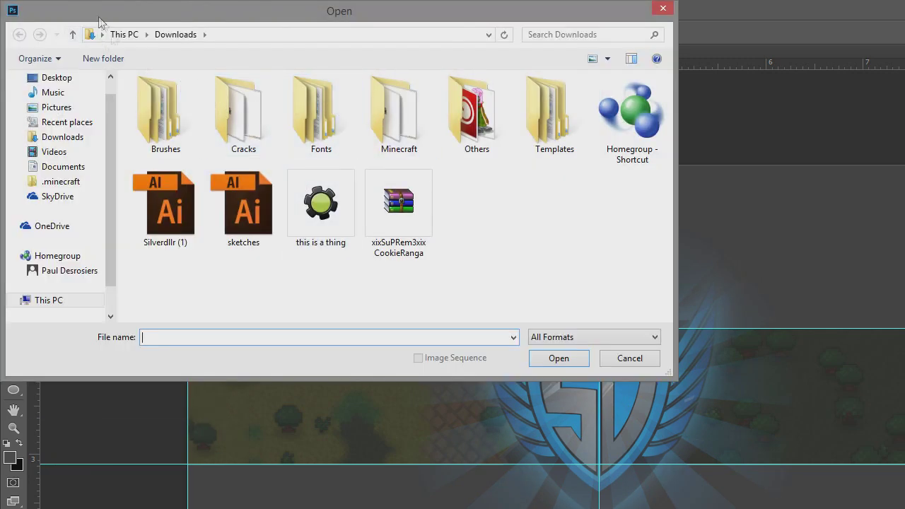
{"action": "left_click", "coordinate": [63, 168]}
{"action": "left_click", "coordinate": [63, 137]}
{"action": "left_click", "coordinate": [56, 107]}
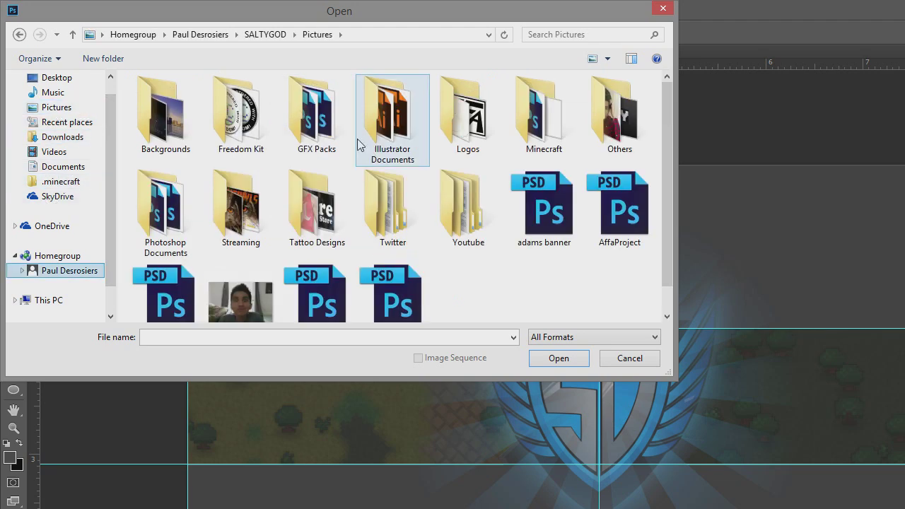
{"action": "double_click", "coordinate": [314, 113]}
{"action": "double_click", "coordinate": [323, 111]}
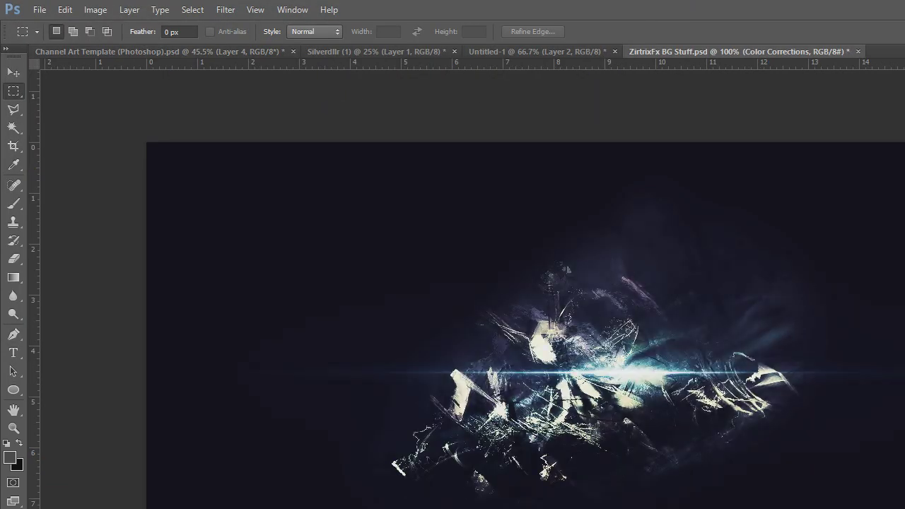
Step: Bring the Simple BG flare layer into the channel art, centered on the vertical guide at the band's lower edge
{"action": "left_click", "coordinate": [13, 72]}
{"action": "left_click_drag", "start_coordinate": [904, 431], "coordinate": [631, 463]}
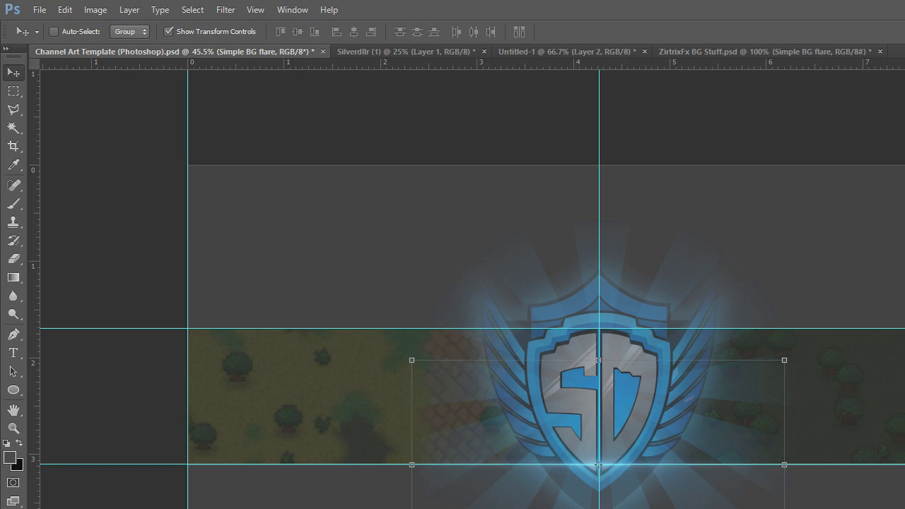
Step: Nudge the forest picture on Layer 6 slightly to the right within its band
{"action": "key", "text": "shift+Right"}
{"action": "key", "text": "shift+Right"}
{"action": "key", "text": "shift+Left"}
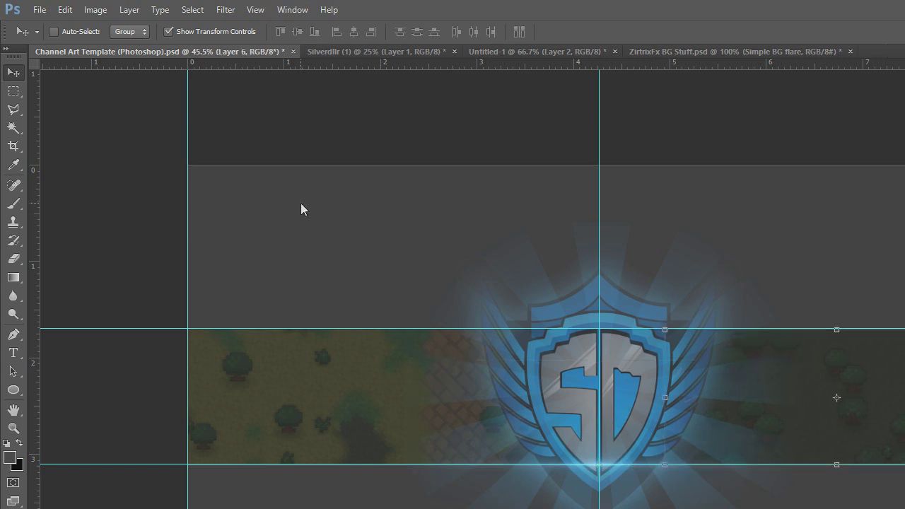
{"action": "key", "text": "ctrl+t"}
{"action": "left_click_drag", "start_coordinate": [853, 354], "coordinate": [894, 382]}
{"action": "key", "text": "m"}
{"action": "left_click", "coordinate": [593, 277]}
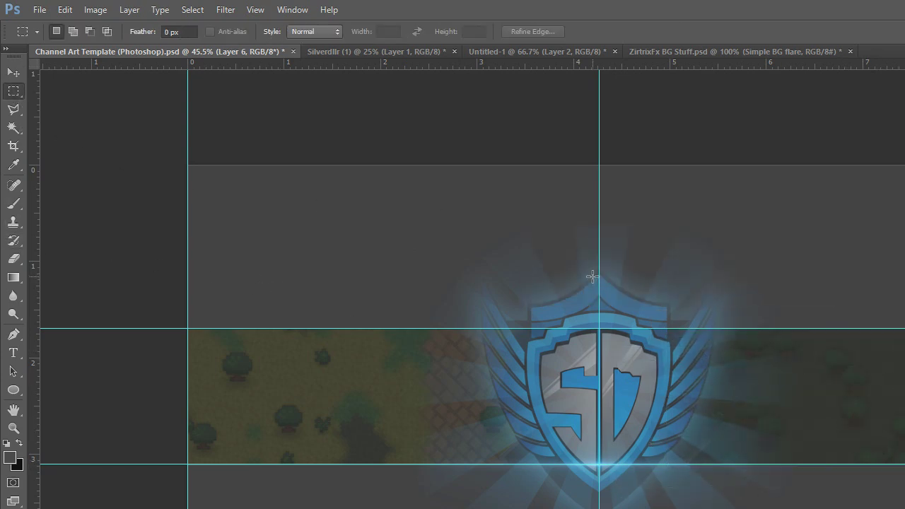
Step: Try the Simple BG flare higher up, across the middle of the shield
{"action": "key", "text": "v"}
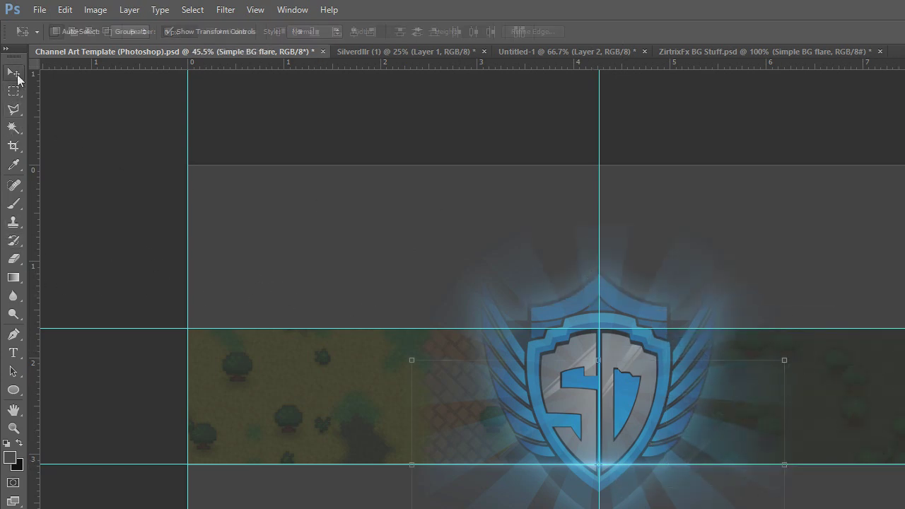
{"action": "left_click_drag", "start_coordinate": [616, 461], "coordinate": [615, 372]}
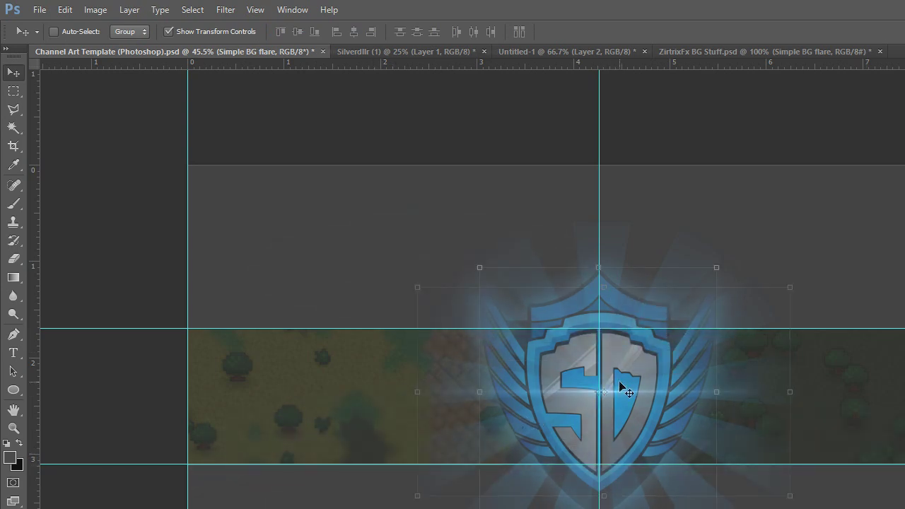
Step: Try the Particles layer from ZirtrixFx BG Stuff.psd on the channel art
{"action": "left_click", "coordinate": [661, 53]}
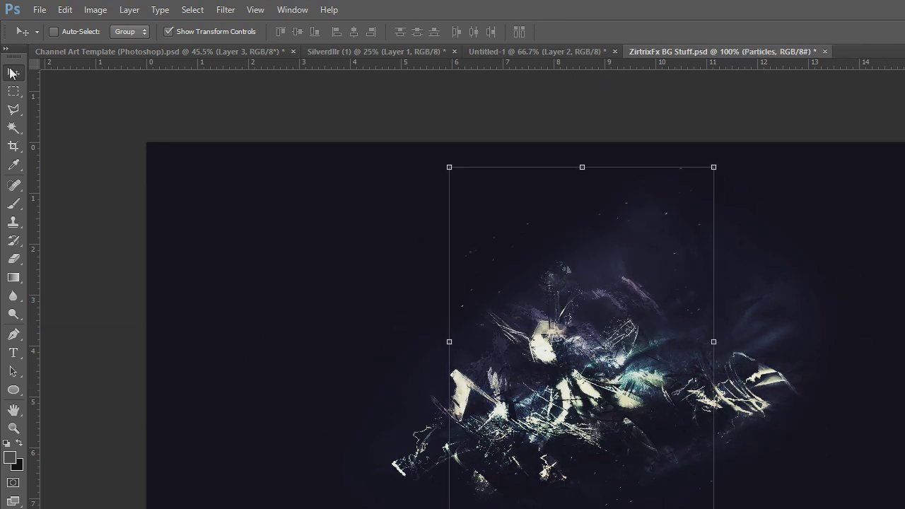
{"action": "left_click_drag", "start_coordinate": [534, 256], "coordinate": [343, 319]}
{"action": "left_click_drag", "start_coordinate": [393, 404], "coordinate": [426, 329]}
Step: Try the Rain layer from ZirtrixFx BG Stuff.psd over the game band beside the logo, enlarged to about 122.5%
{"action": "left_click", "coordinate": [719, 51]}
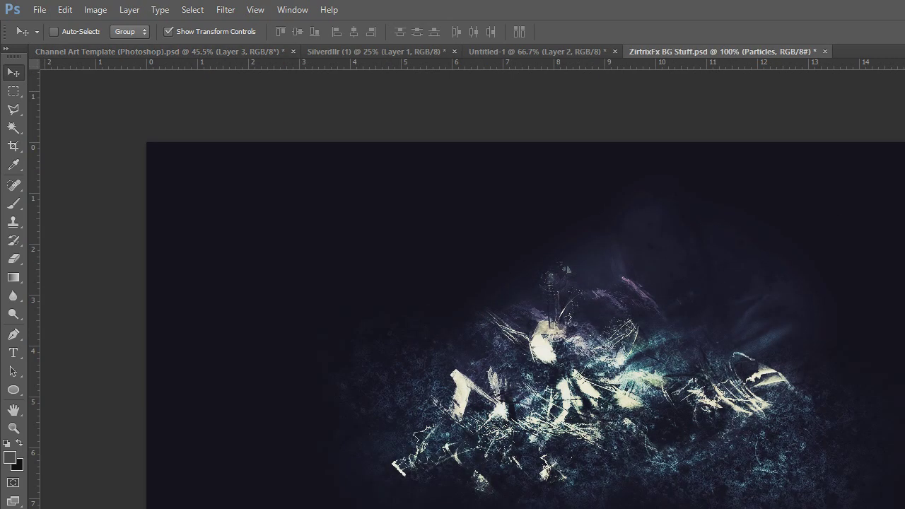
{"action": "left_click_drag", "start_coordinate": [445, 218], "coordinate": [362, 339]}
{"action": "left_click_drag", "start_coordinate": [523, 482], "coordinate": [598, 508]}
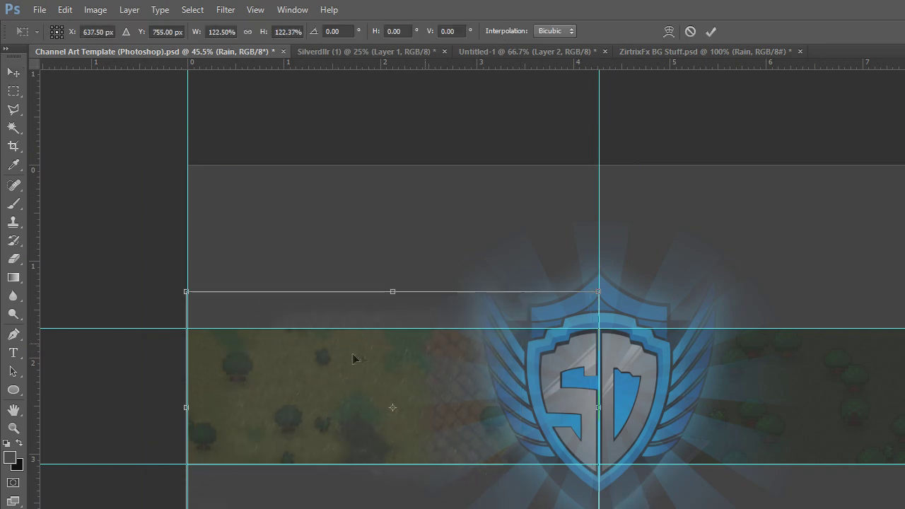
{"action": "left_click_drag", "start_coordinate": [353, 358], "coordinate": [301, 364]}
{"action": "left_click", "coordinate": [710, 31]}
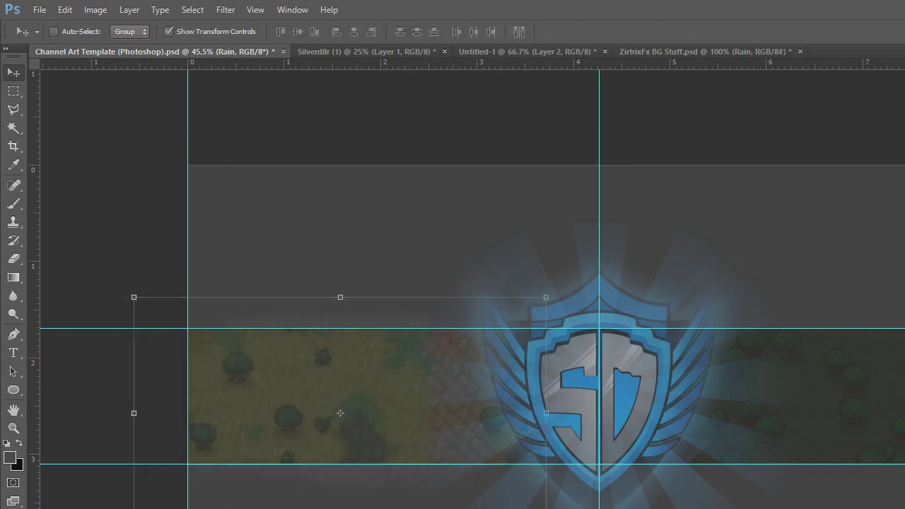
{"action": "key", "text": "shift+alt+n"}
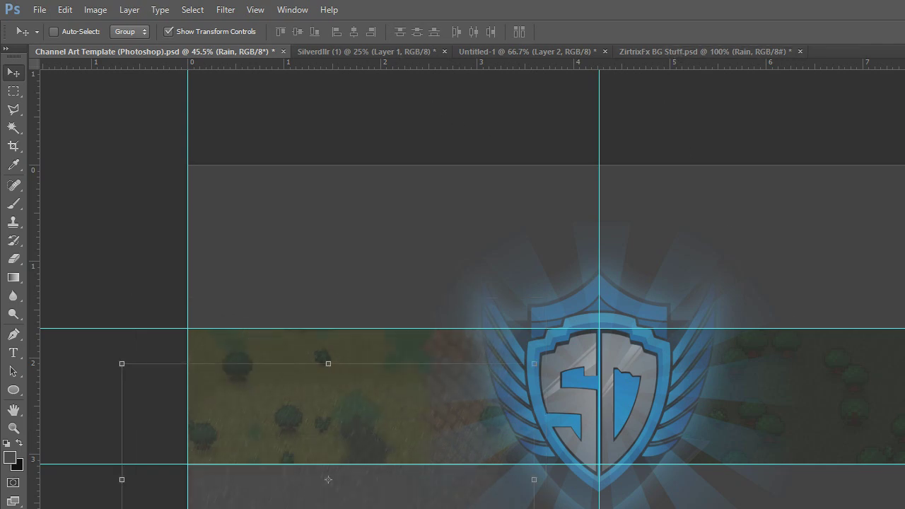
Step: Bring the bySqinz CCs color correction group from ZirtrixFx BG Stuff.psd into the channel art
{"action": "left_click", "coordinate": [666, 52]}
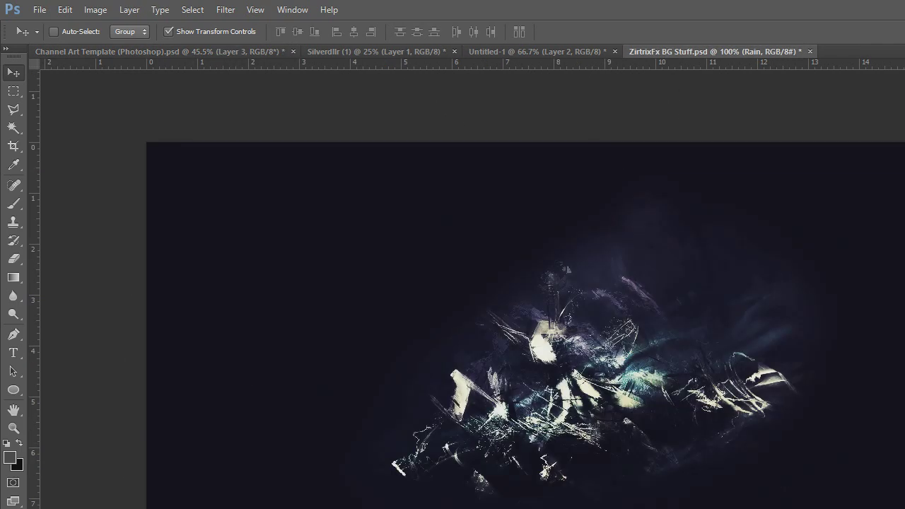
{"action": "key", "text": "alt+bracketleft"}
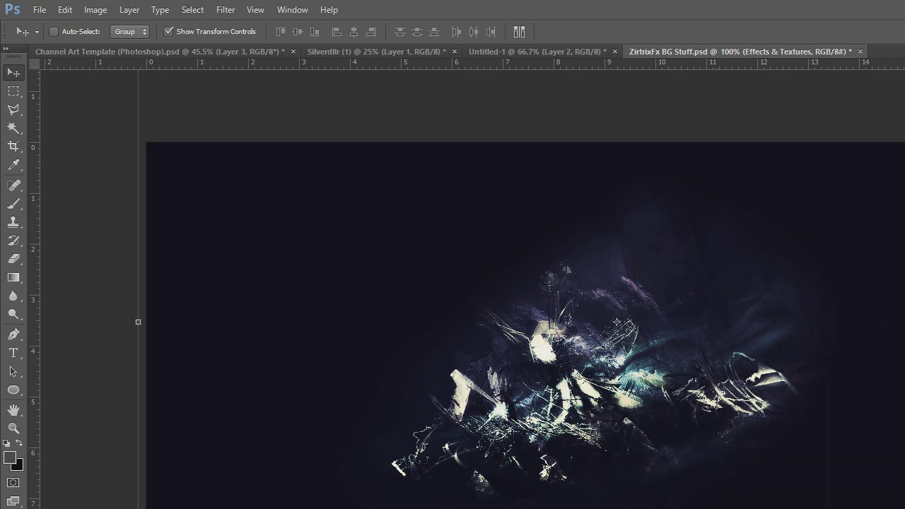
{"action": "key", "text": "alt+["}
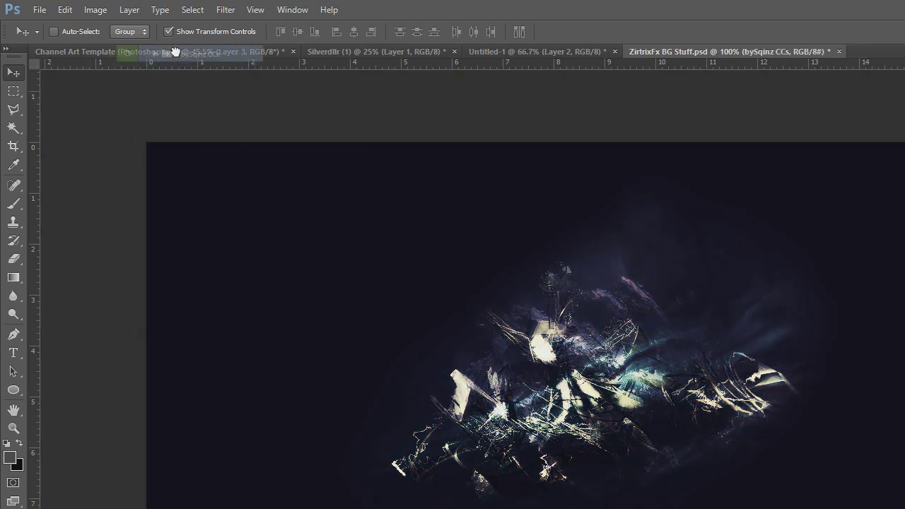
{"action": "left_click_drag", "start_coordinate": [129, 64], "coordinate": [777, 391]}
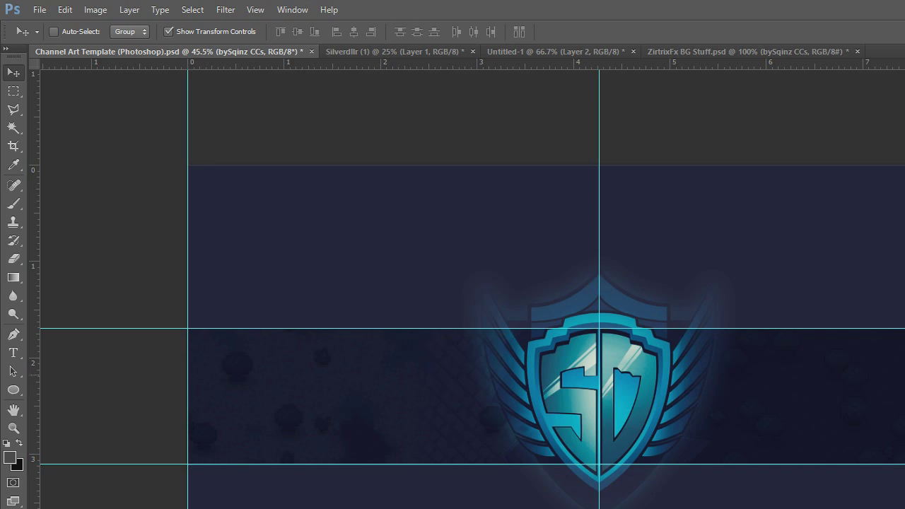
Step: Remove the sunburst rays covering the logo on Layer 4, using the logo's outline as the selection, and deselect
{"action": "scroll", "coordinate": [625, 437], "scroll_direction": "up", "scroll_amount": 5}
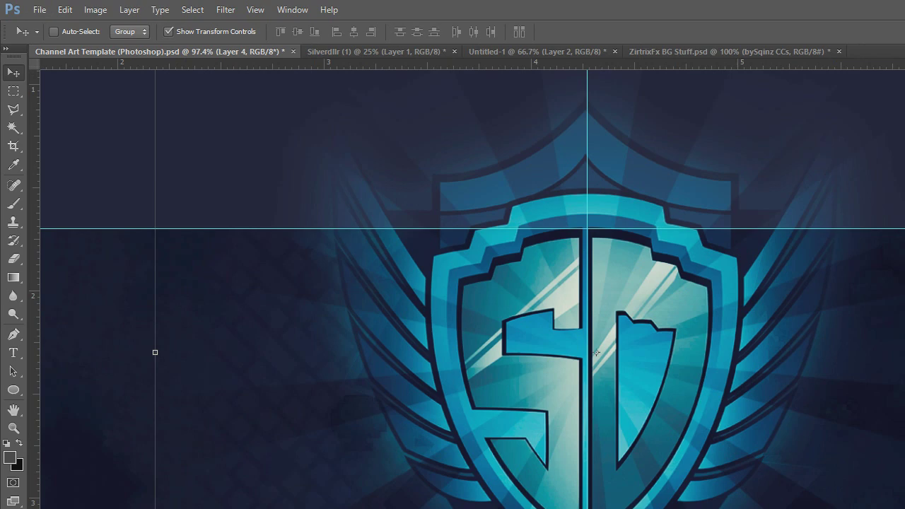
{"action": "scroll", "coordinate": [596, 352], "scroll_direction": "down", "scroll_amount": 3}
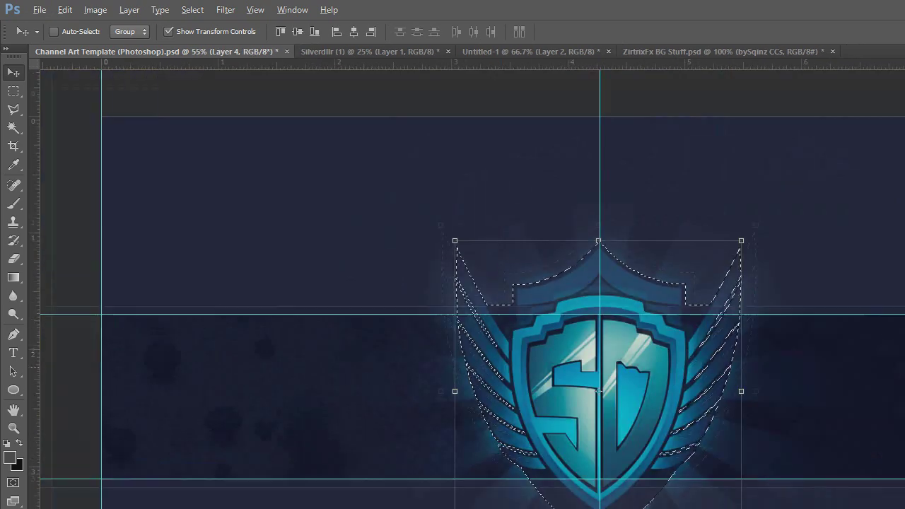
{"action": "key", "text": "m"}
{"action": "key", "text": "ctrl+d"}
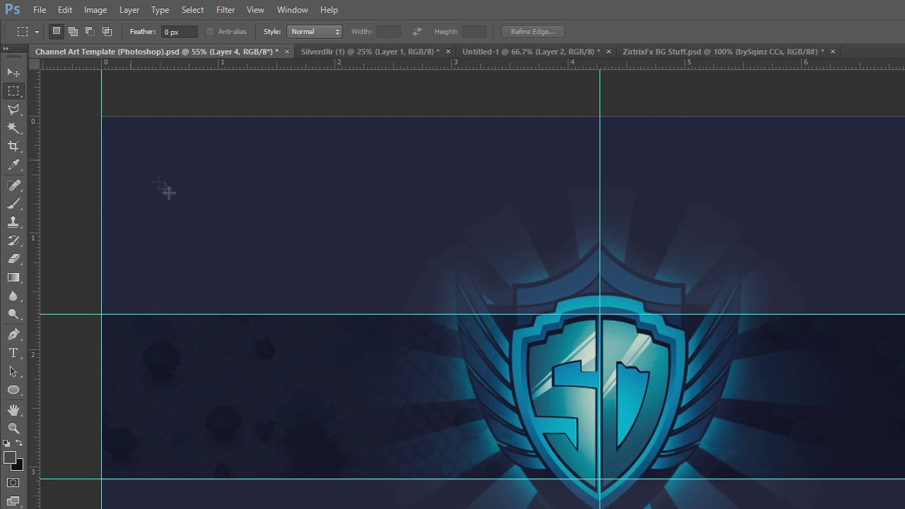
Step: Add a new empty layer above the sunburst and reduce the size of the 1024 px brush
{"action": "key", "text": "b"}
{"action": "key", "text": "ctrl+shift+alt+n"}
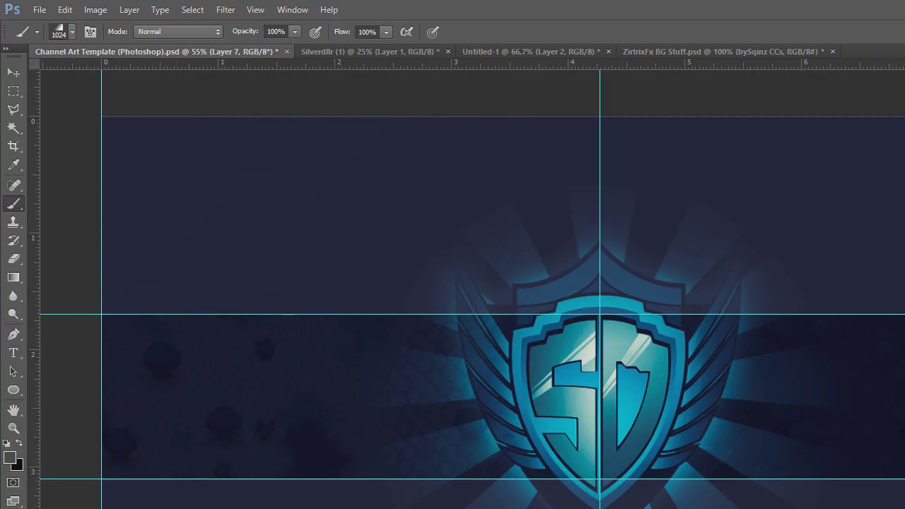
{"action": "key", "text": "bracketleft"}
{"action": "key", "text": "bracketleft"}
{"action": "key", "text": "bracketleft"}
{"action": "key", "text": "bracketleft"}
{"action": "key", "text": "v"}
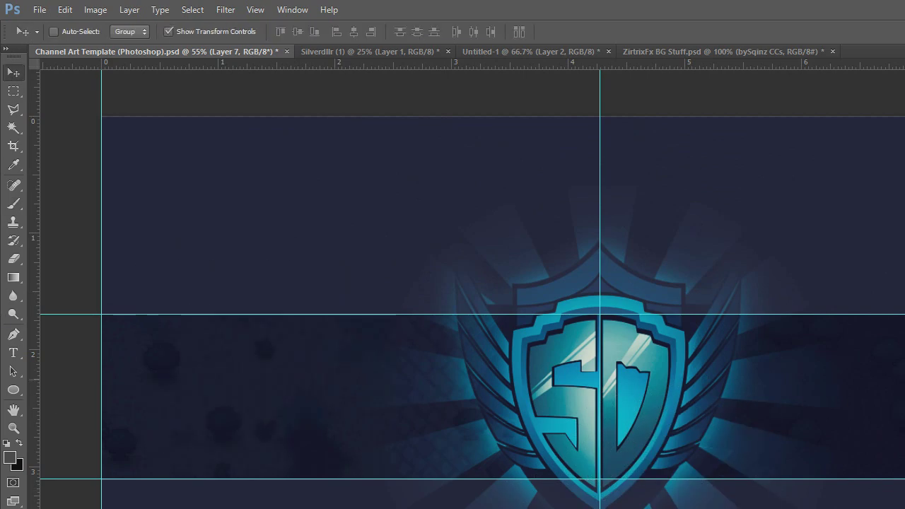
Step: Place the halftone dots of Layer 7 at the left end of the banner band and duplicate the layer
{"action": "left_click_drag", "start_coordinate": [348, 391], "coordinate": [211, 385]}
{"action": "left_click_drag", "start_coordinate": [243, 492], "coordinate": [166, 342]}
{"action": "left_click_drag", "start_coordinate": [149, 379], "coordinate": [158, 363]}
{"action": "left_click", "coordinate": [710, 31]}
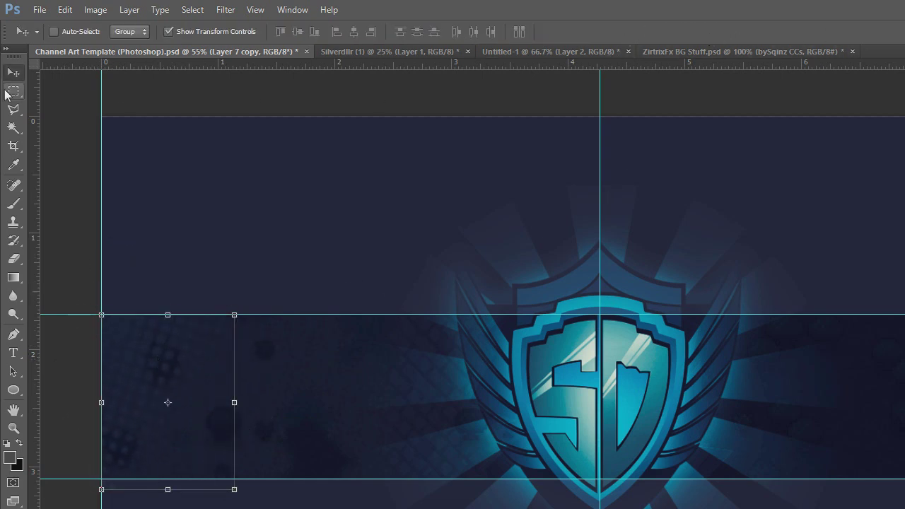
{"action": "left_click", "coordinate": [13, 90]}
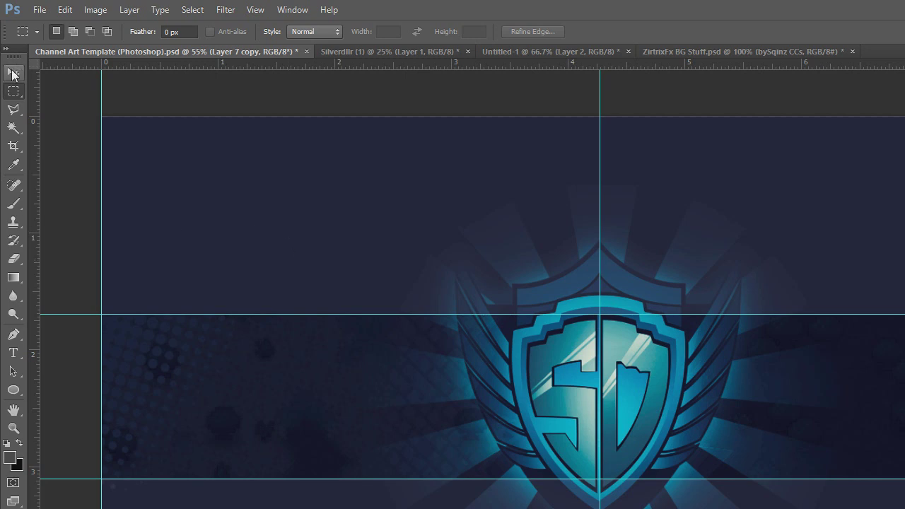
{"action": "left_click", "coordinate": [14, 72]}
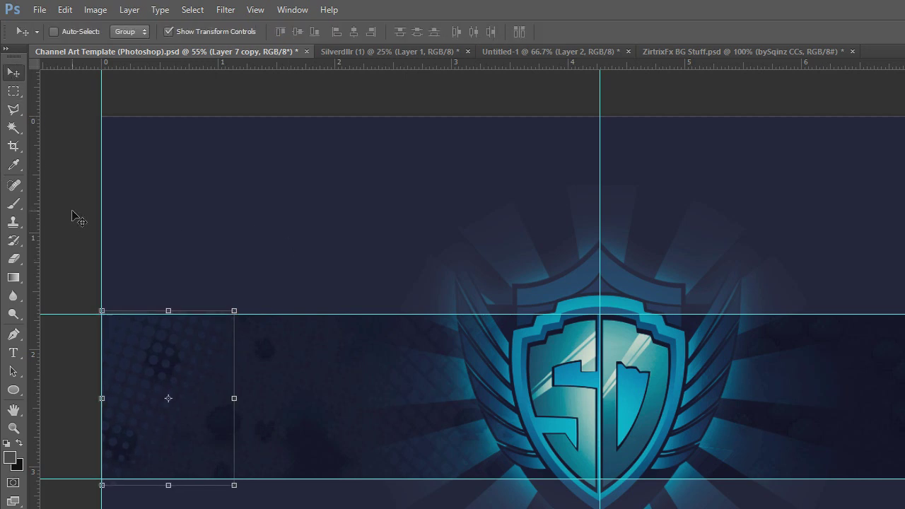
Step: Change the blending mode of the halftone copy and lower both halftone layers to 20% opacity
{"action": "key", "text": "m"}
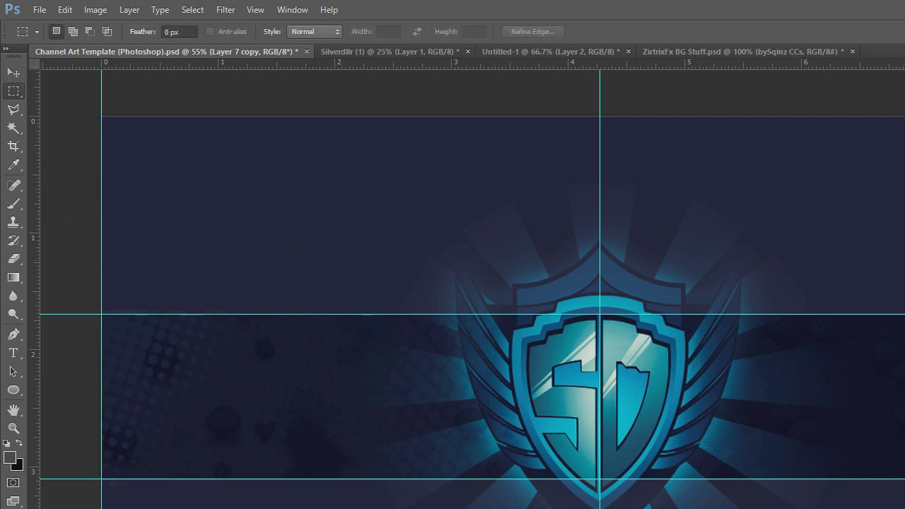
{"action": "key", "text": "shift+plus"}
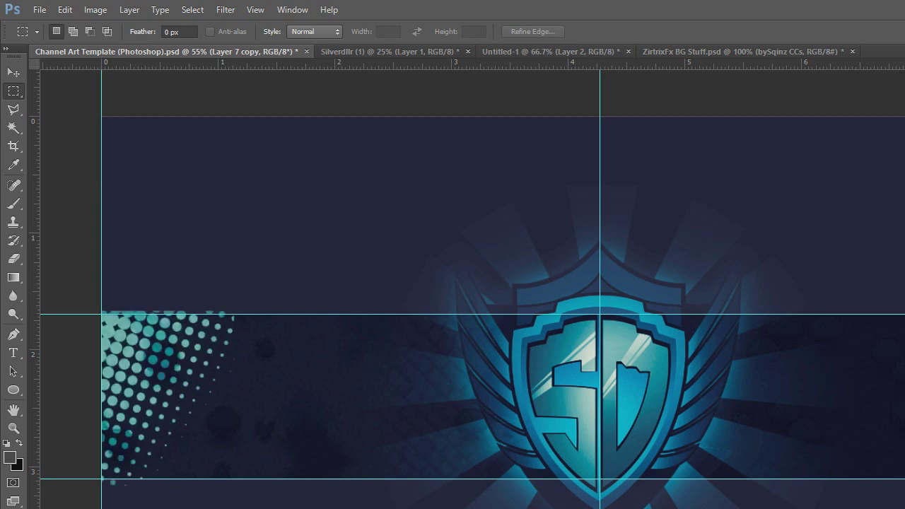
{"action": "key", "text": "alt+bracketleft"}
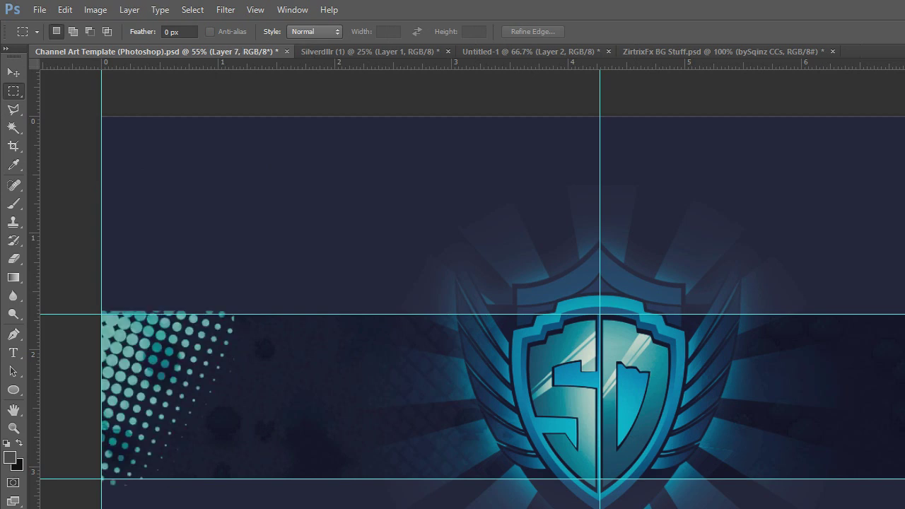
{"action": "key", "text": "alt+shift+bracketright"}
{"action": "key", "text": "2"}
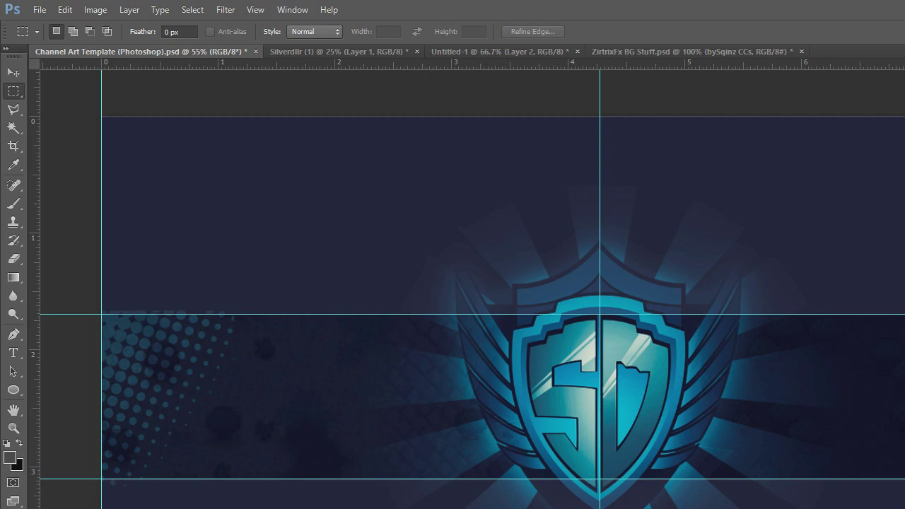
{"action": "key", "text": "shift+plus"}
{"action": "key", "text": "shift+plus"}
{"action": "key", "text": "shift+plus"}
Step: Add the text SLVR in the Kings of Kings font at 48 pt left of the shield and color it white
{"action": "key", "text": "t"}
{"action": "left_click", "coordinate": [278, 403]}
{"action": "type", "text": "SLVB"}
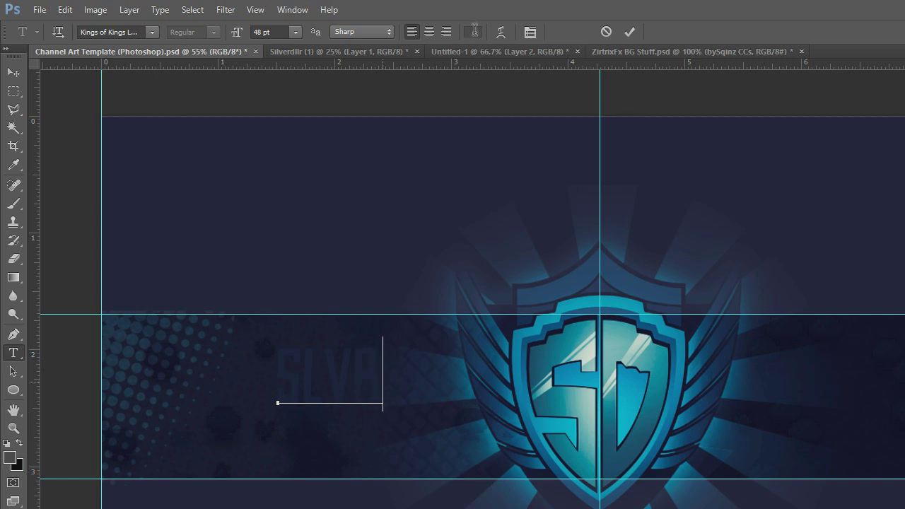
{"action": "key", "text": "ctrl+a"}
{"action": "left_click", "coordinate": [474, 31]}
{"action": "key", "text": "Return"}
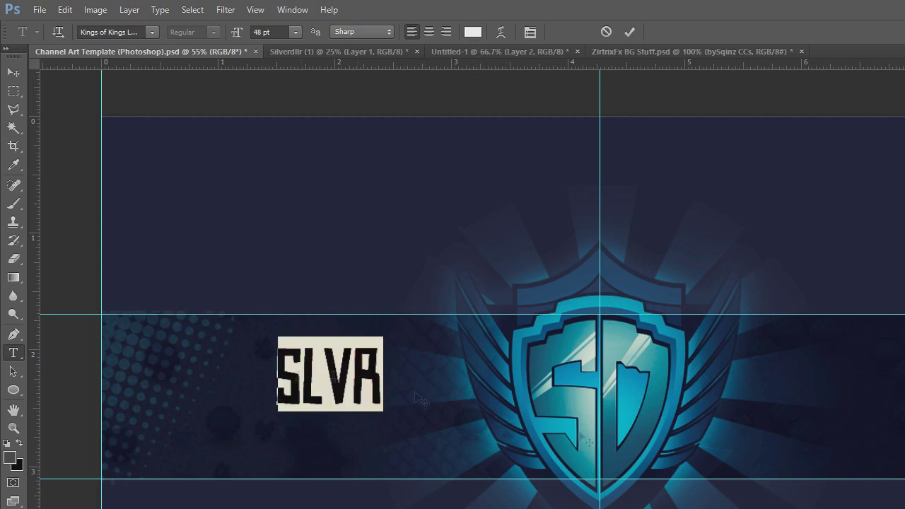
Step: Extend the text with a wide gap and DLLR, and move it so the two words flank the shield
{"action": "left_click", "coordinate": [377, 368]}
{"action": "left_click", "coordinate": [378, 366]}
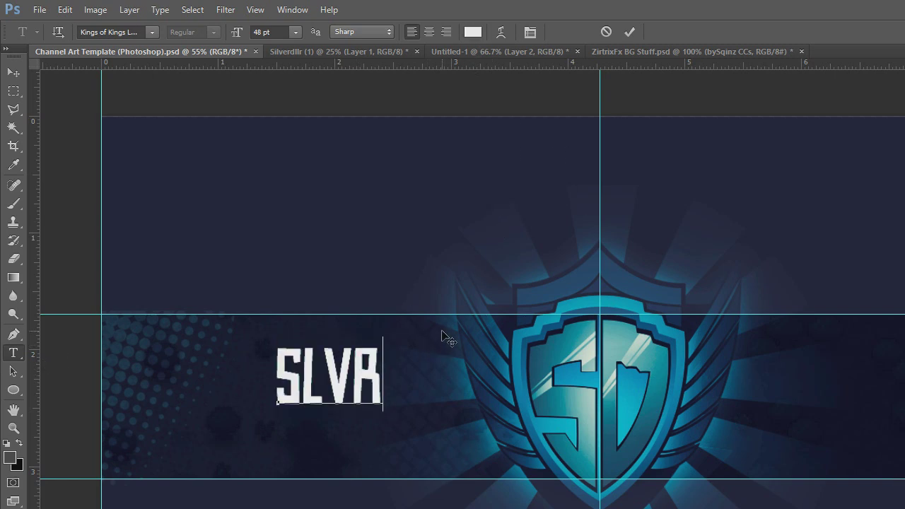
{"action": "type", "text": "DLLA"}
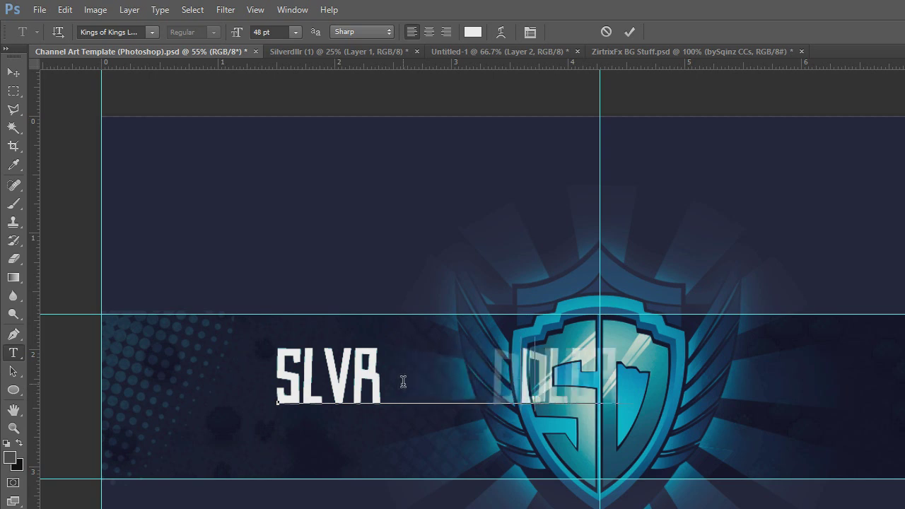
{"action": "key", "text": "ctrl+Return"}
{"action": "key", "text": "v"}
{"action": "left_click_drag", "start_coordinate": [357, 382], "coordinate": [382, 387]}
Step: Recolor the whole SLVR DLLR text with the teal sampled from the shield's rim
{"action": "left_click", "coordinate": [14, 352]}
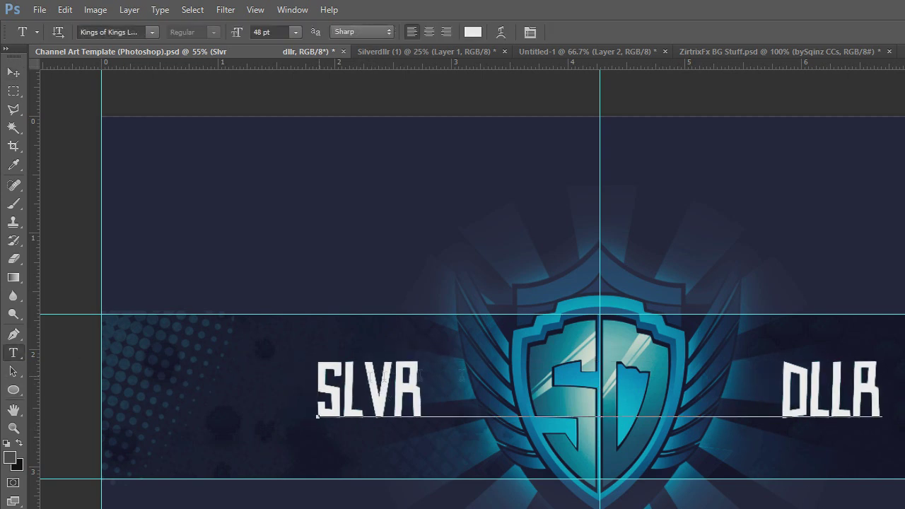
{"action": "left_click_drag", "start_coordinate": [885, 377], "coordinate": [315, 382]}
{"action": "left_click", "coordinate": [471, 33]}
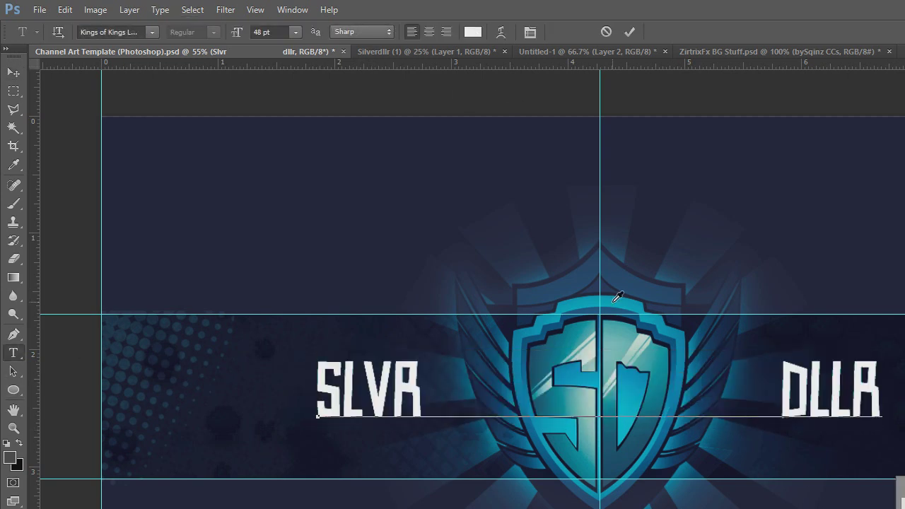
{"action": "left_click", "coordinate": [617, 297]}
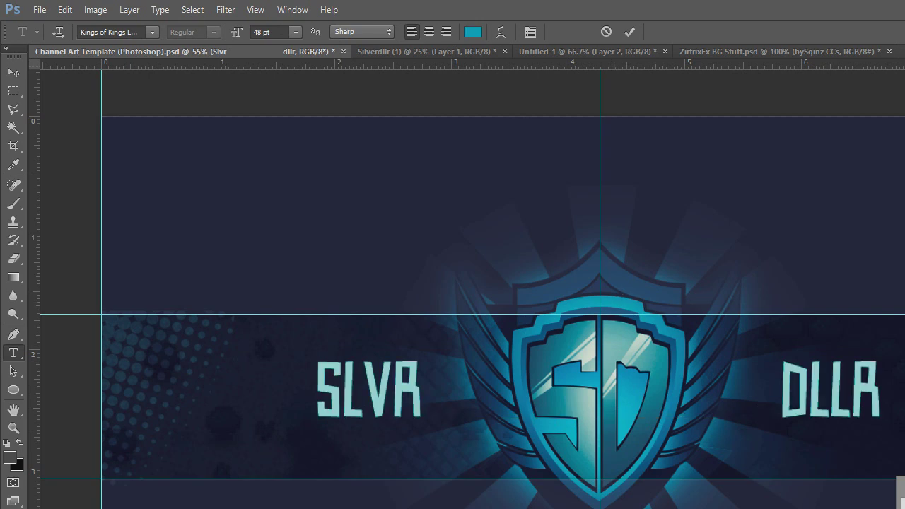
{"action": "key", "text": "Return"}
{"action": "left_click", "coordinate": [802, 392]}
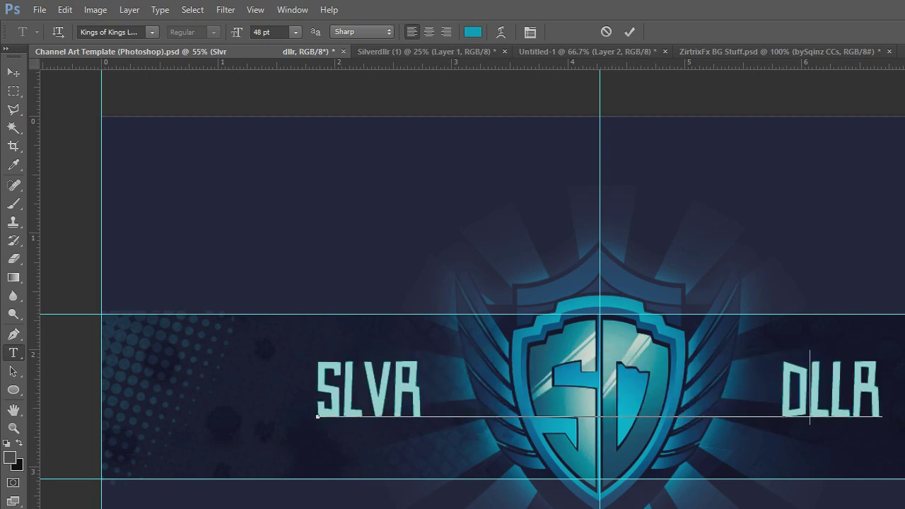
{"action": "left_click", "coordinate": [630, 32]}
Step: Give the SLVR DLLR text a blue gradient and try a stroke colored with the teal sampled from the shield's rim
{"action": "key", "text": "Down"}
{"action": "key", "text": "Down"}
{"action": "key", "text": "Down"}
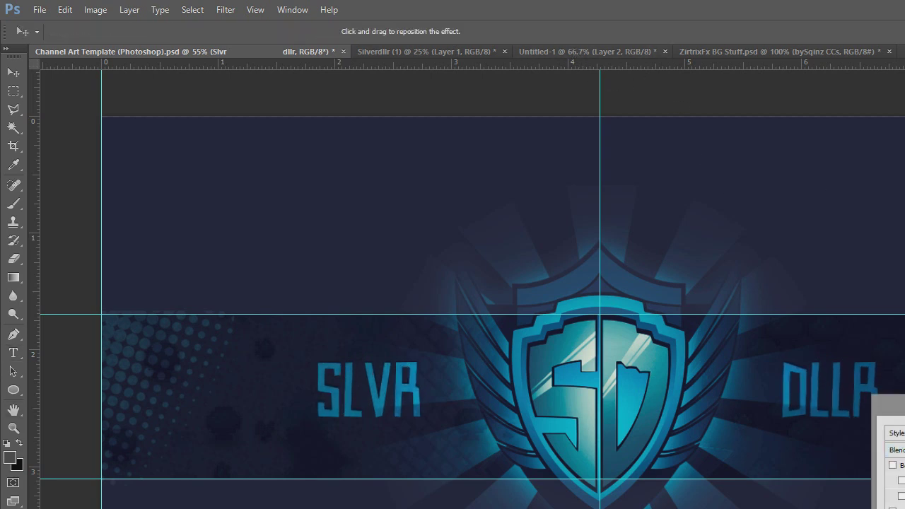
{"action": "key", "text": "space"}
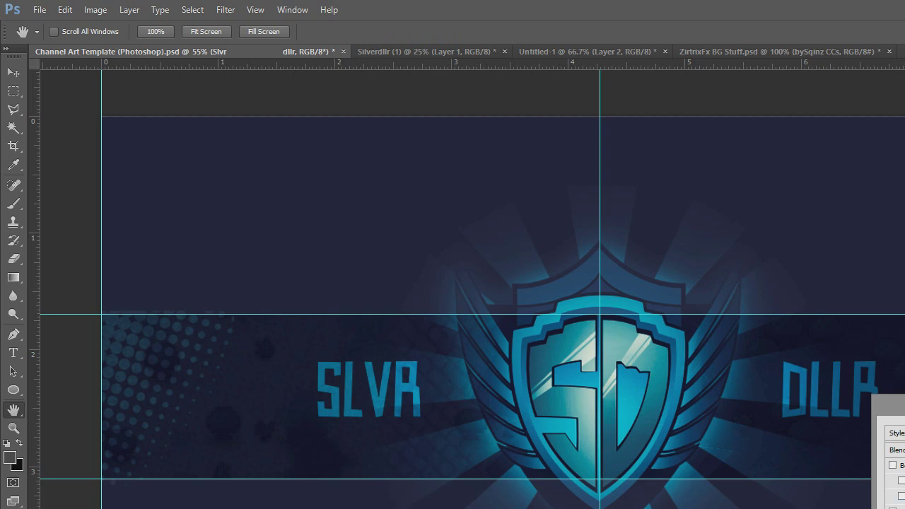
{"action": "key", "text": "i"}
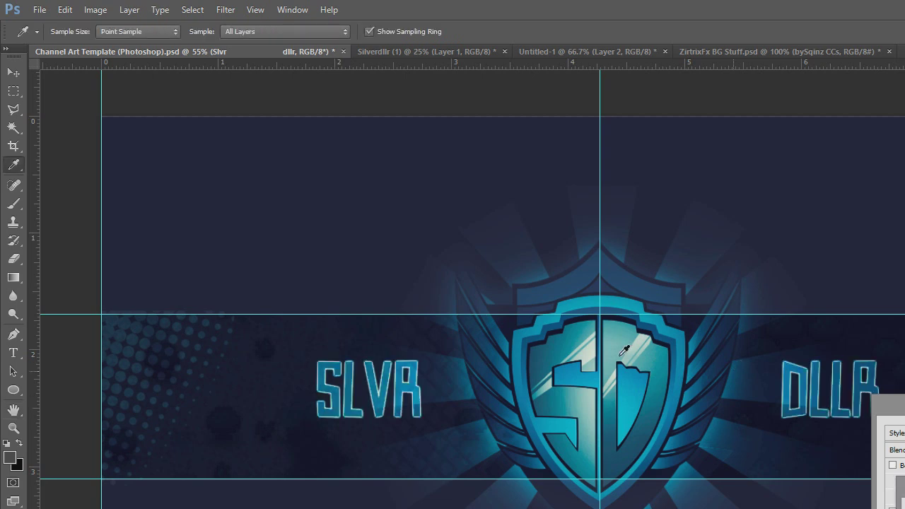
{"action": "left_click", "coordinate": [666, 322]}
{"action": "left_click", "coordinate": [621, 303]}
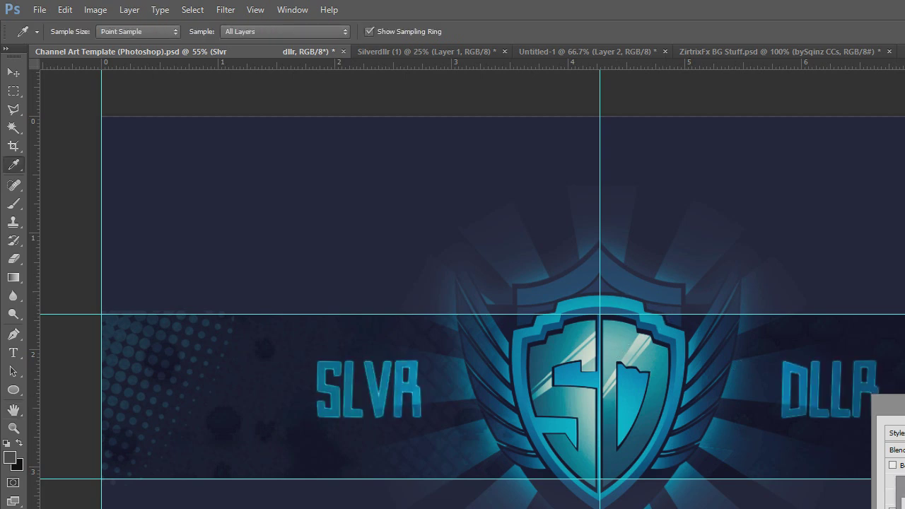
{"action": "key", "text": "Return"}
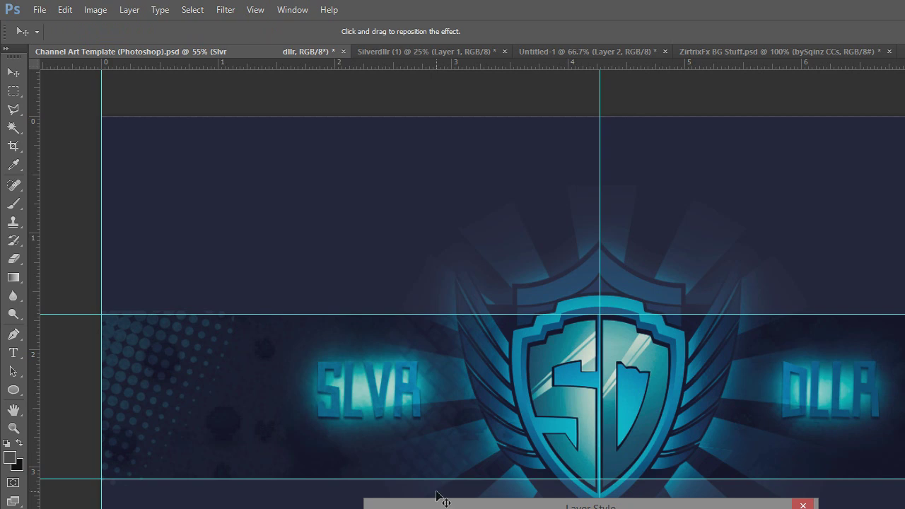
Step: Remove the teal outer glow from the SLVR DLLR text and keep its drop shadow
{"action": "left_click_drag", "start_coordinate": [438, 507], "coordinate": [904, 508]}
{"action": "key", "text": "ctrl+z"}
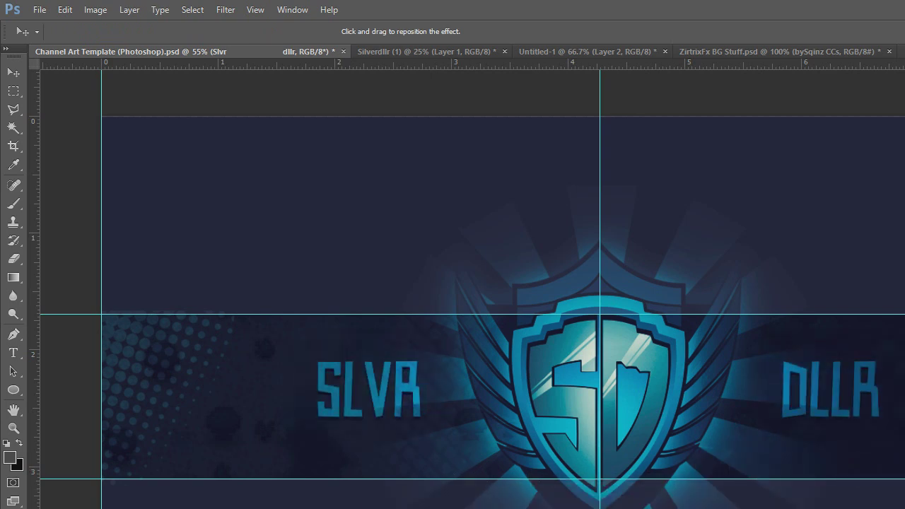
{"action": "key", "text": "ctrl+z"}
{"action": "key", "text": "ctrl+z"}
{"action": "key", "text": "t"}
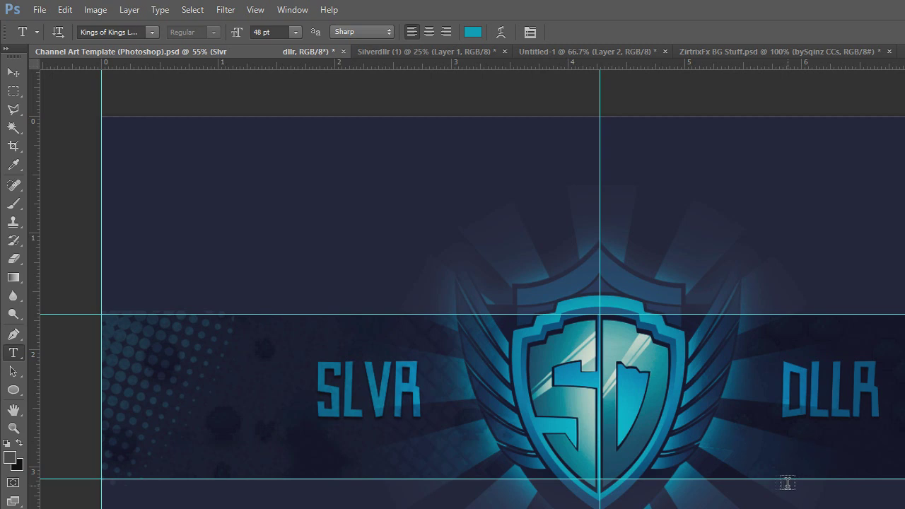
Step: Close ZirtrixFx BG Stuff.psd and open Turk GFX pack from the GFX Packs folder
{"action": "left_click", "coordinate": [777, 51]}
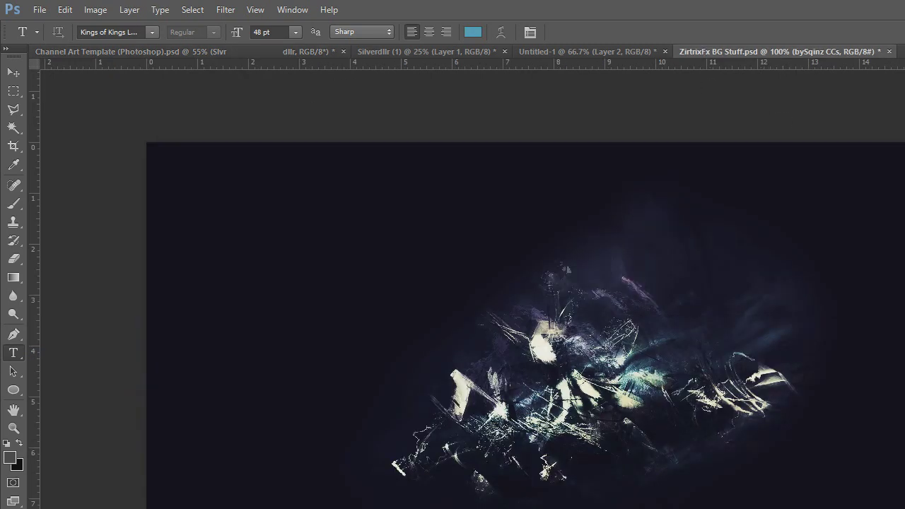
{"action": "key", "text": "alt+bracketleft"}
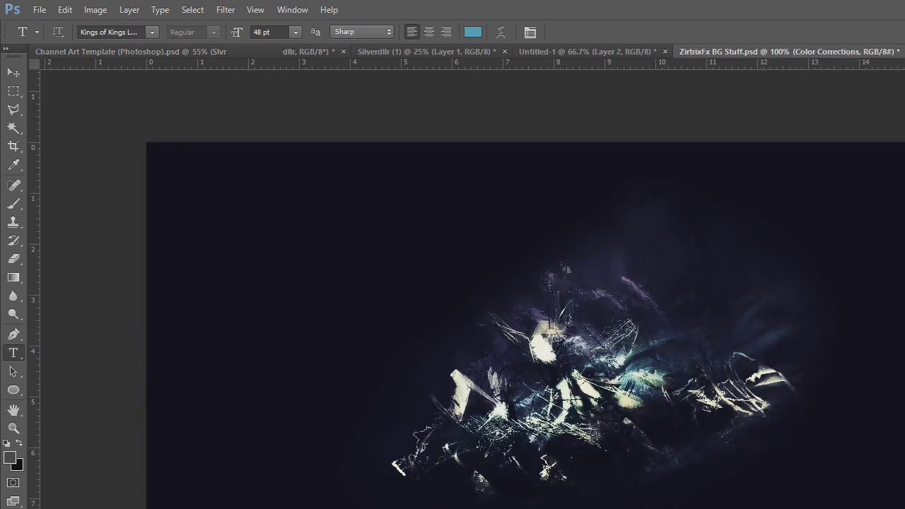
{"action": "key", "text": "ctrl+w"}
{"action": "left_click", "coordinate": [656, 282]}
{"action": "left_click", "coordinate": [40, 9]}
{"action": "left_click", "coordinate": [61, 36]}
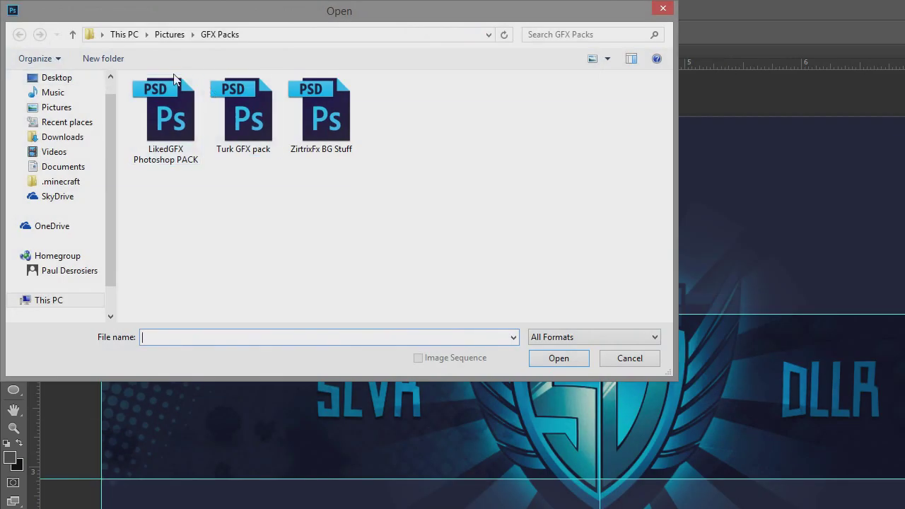
{"action": "double_click", "coordinate": [289, 119]}
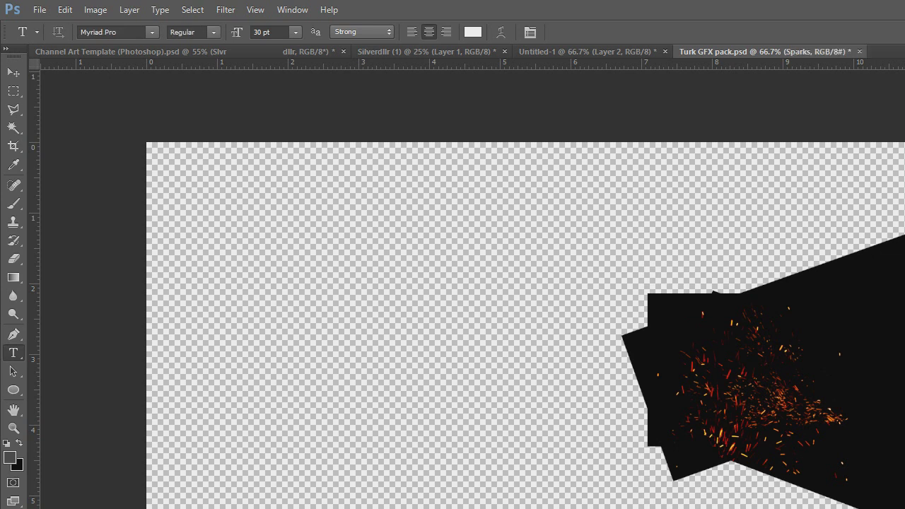
Step: Try the Sparks layer from Turk GFX pack.psd over the SLVR text with different blending modes
{"action": "key", "text": "v"}
{"action": "left_click_drag", "start_coordinate": [168, 63], "coordinate": [245, 361]}
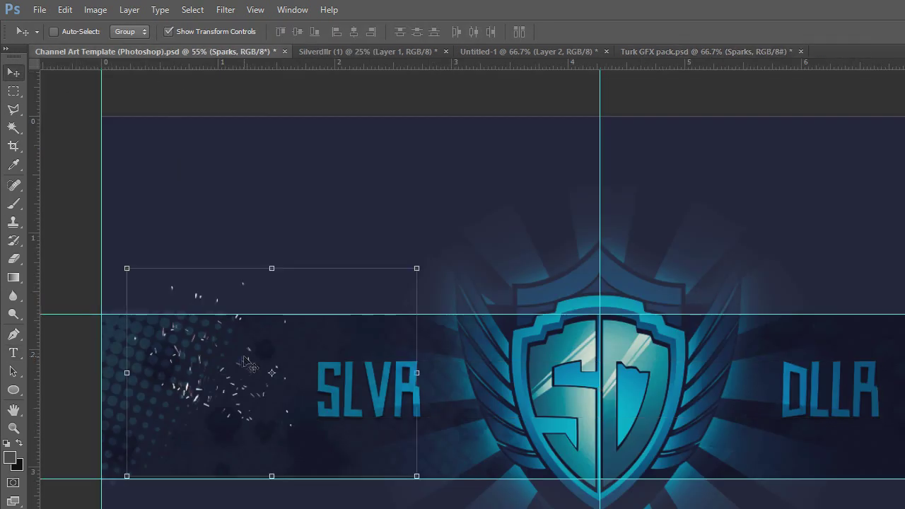
{"action": "mouse_move", "coordinate": [370, 427]}
{"action": "left_mouse_down"}
{"action": "mouse_move", "coordinate": [421, 415]}
{"action": "mouse_move", "coordinate": [378, 429]}
{"action": "mouse_move", "coordinate": [370, 421]}
{"action": "left_mouse_up"}
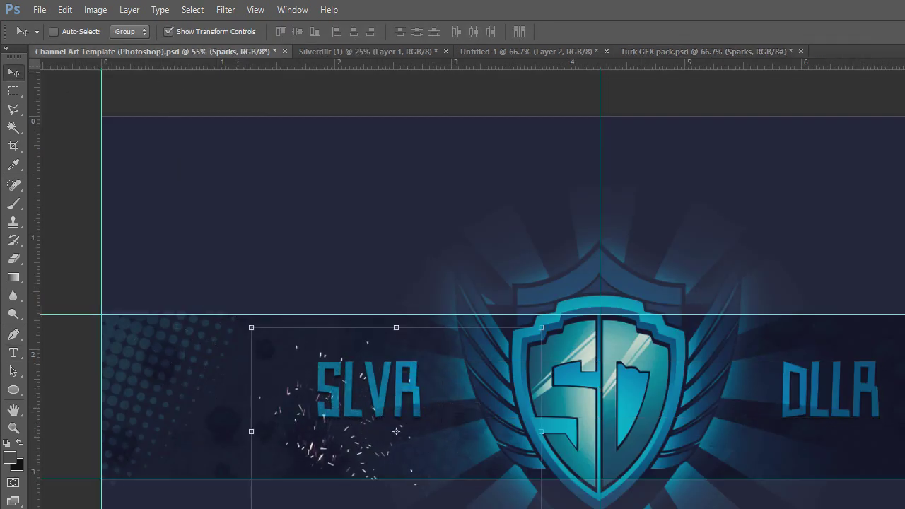
{"action": "key", "text": "h"}
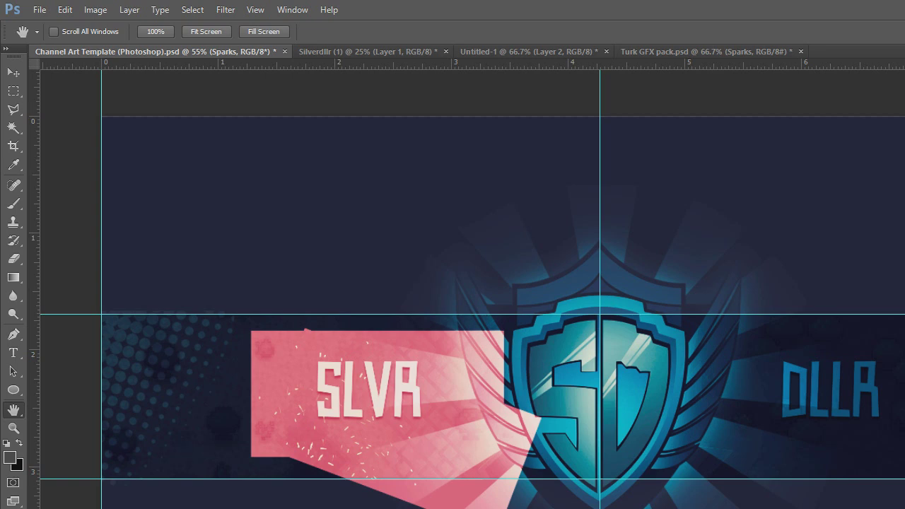
{"action": "key", "text": "shift+plus"}
{"action": "key", "text": "v"}
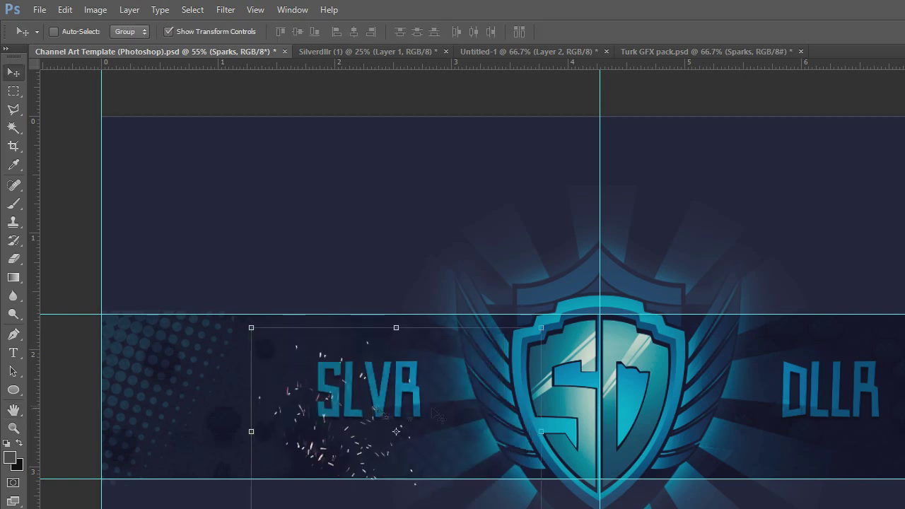
{"action": "left_click_drag", "start_coordinate": [710, 393], "coordinate": [266, 415]}
{"action": "key", "text": "Delete"}
Step: Try the Flames/Sparks layer from Turk GFX pack.psd in the channel art
{"action": "left_click", "coordinate": [705, 50]}
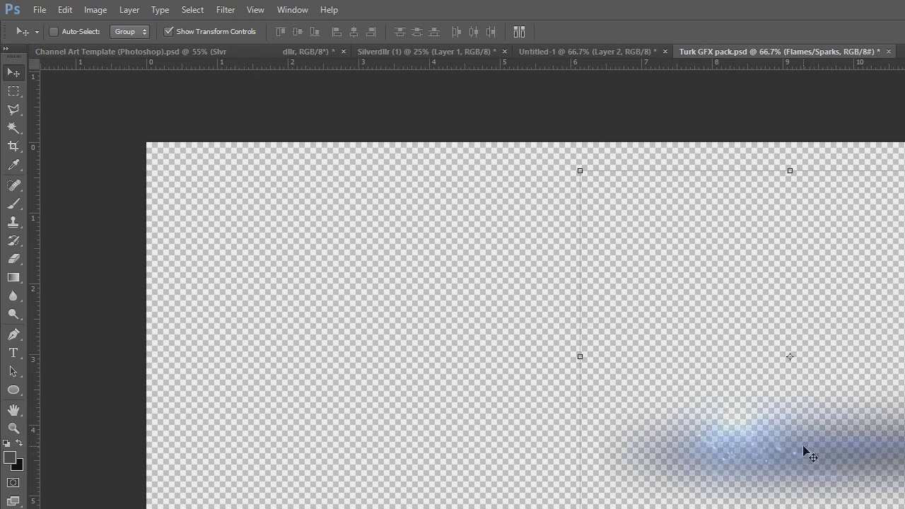
{"action": "left_click_drag", "start_coordinate": [145, 58], "coordinate": [432, 456]}
{"action": "key", "text": "m"}
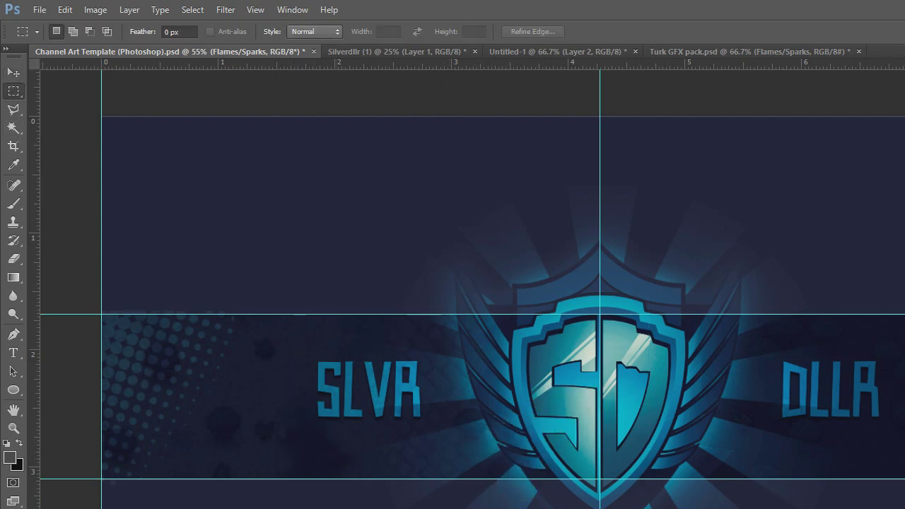
Step: Bring the flare layer from Turk GFX pack.psd over the SLVR text and place a copy of it over DLLR
{"action": "left_click", "coordinate": [683, 52]}
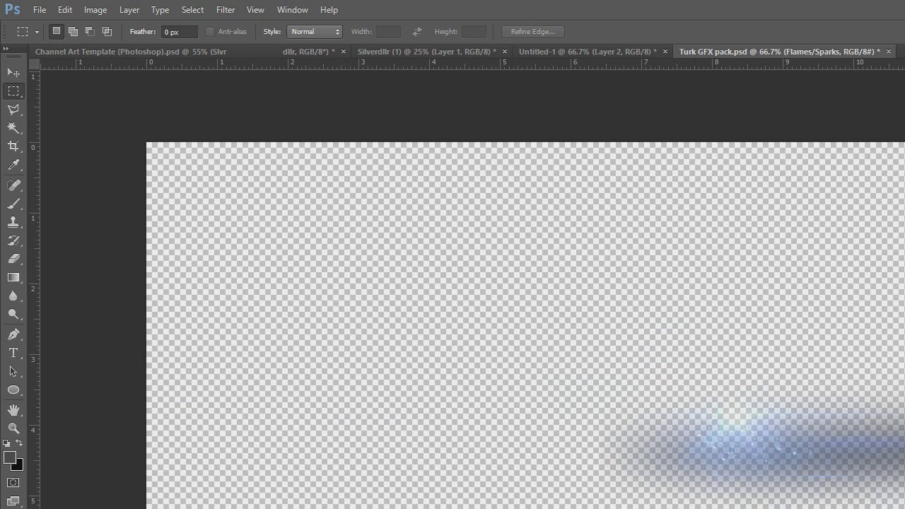
{"action": "left_click", "coordinate": [12, 76]}
{"action": "left_click_drag", "start_coordinate": [159, 56], "coordinate": [413, 381]}
{"action": "left_click_drag", "start_coordinate": [894, 391], "coordinate": [904, 386]}
Step: Flip the flare copy horizontally and reposition it over the DLLR text with its sparks on the outer side
{"action": "left_click", "coordinate": [95, 10]}
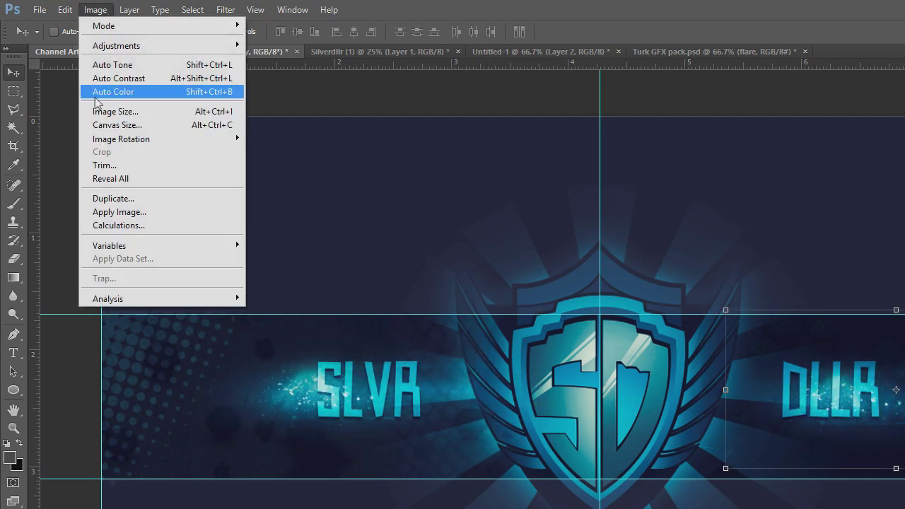
{"action": "mouse_move", "coordinate": [67, 6]}
{"action": "mouse_move", "coordinate": [205, 286]}
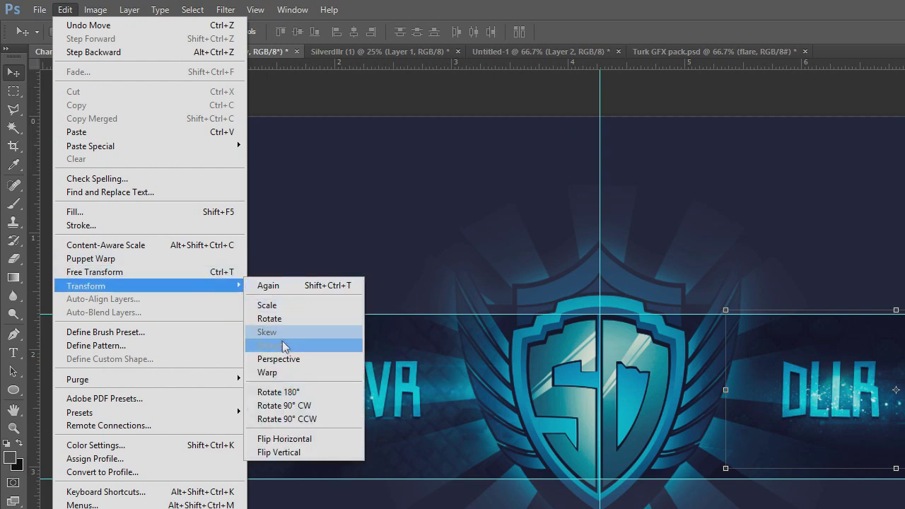
{"action": "left_click", "coordinate": [302, 465]}
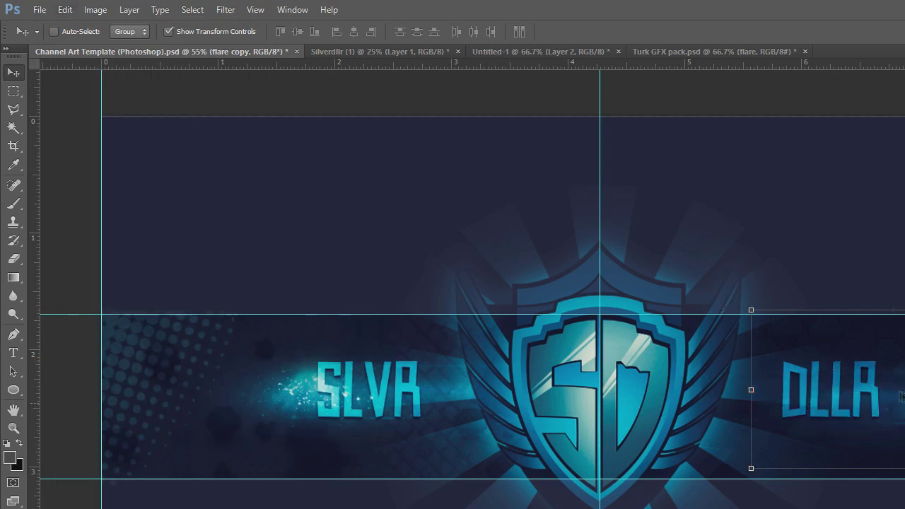
{"action": "left_click_drag", "start_coordinate": [901, 396], "coordinate": [816, 391]}
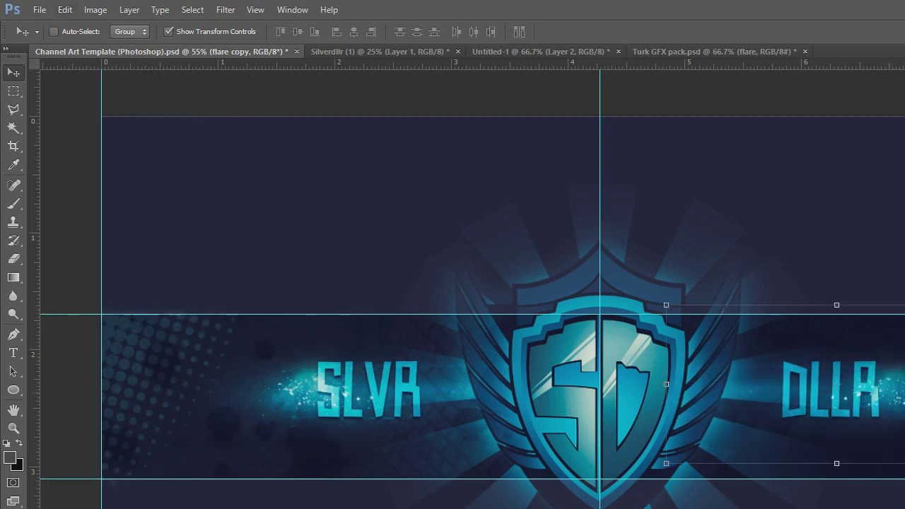
{"action": "key", "text": "Up"}
{"action": "key", "text": "Up"}
{"action": "key", "text": "Up"}
{"action": "key", "text": "Up"}
{"action": "key", "text": "Up"}
{"action": "key", "text": "Up"}
{"action": "key", "text": "Up"}
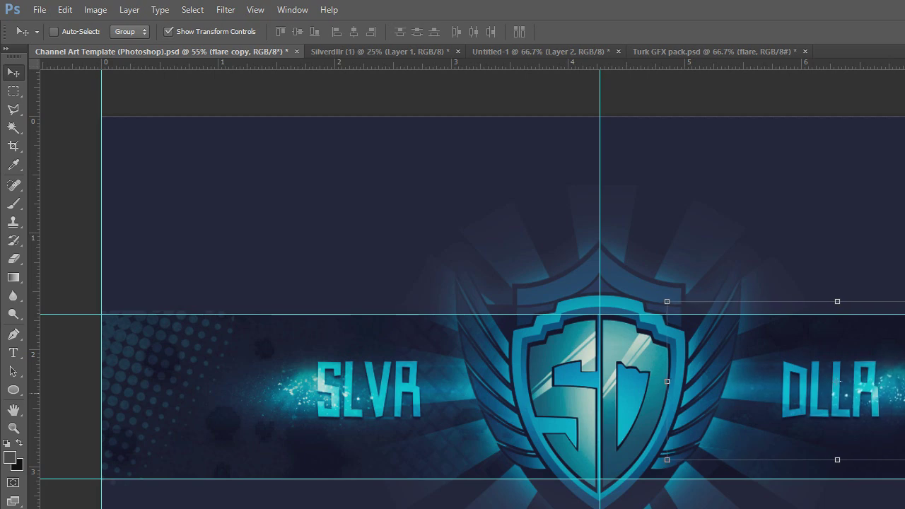
Step: Bring the thin blue line flare from Turk GFX pack.psd into the channel art beneath the SLVR text
{"action": "left_click", "coordinate": [14, 92]}
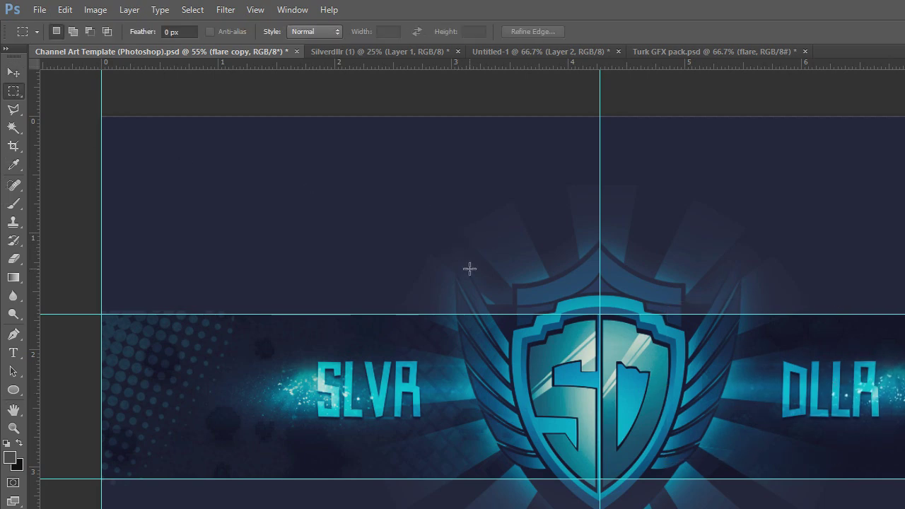
{"action": "left_click", "coordinate": [707, 52]}
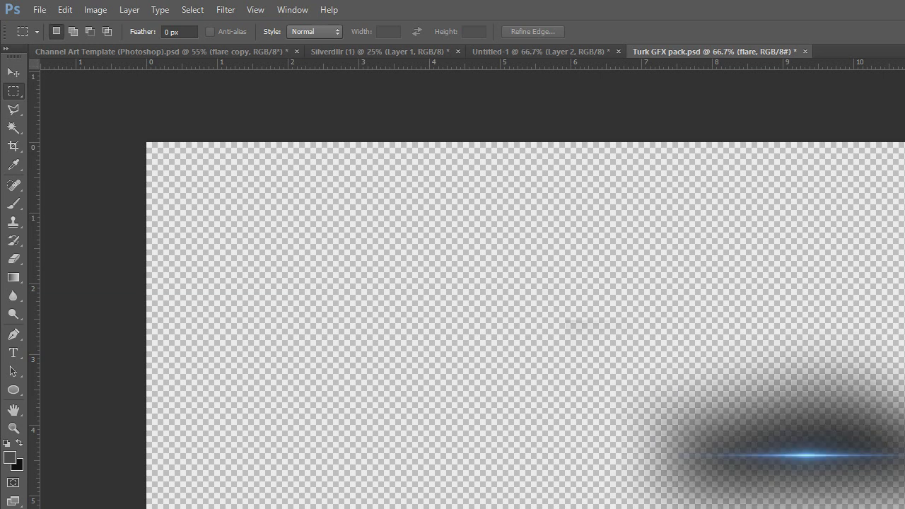
{"action": "key", "text": "v"}
{"action": "key", "text": "ctrl+t"}
{"action": "left_click_drag", "start_coordinate": [109, 55], "coordinate": [757, 442]}
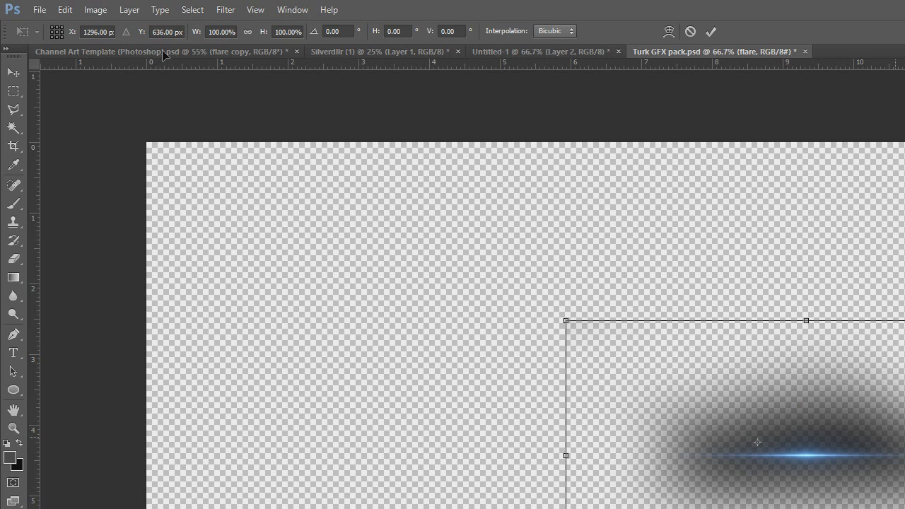
{"action": "left_click_drag", "start_coordinate": [895, 441], "coordinate": [876, 319]}
{"action": "left_click_drag", "start_coordinate": [165, 56], "coordinate": [732, 262]}
{"action": "left_click", "coordinate": [690, 32]}
{"action": "left_click_drag", "start_coordinate": [141, 57], "coordinate": [453, 421]}
Step: Move the line flare up and right until it sits just below the SLVR text
{"action": "key", "text": "shift+Up"}
{"action": "key", "text": "shift+Up"}
{"action": "key", "text": "shift+Up"}
{"action": "key", "text": "shift+Up"}
{"action": "key", "text": "shift+Up"}
{"action": "key", "text": "shift+Up"}
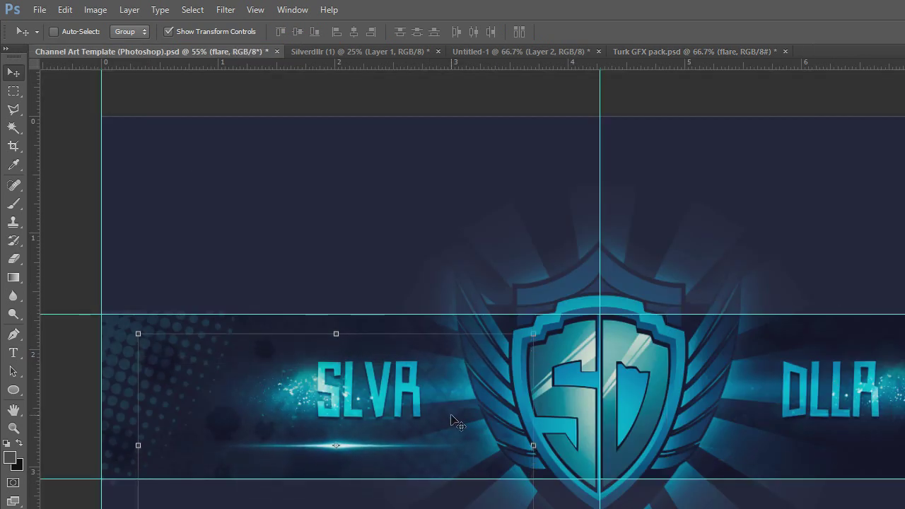
{"action": "key", "text": "shift+Right"}
{"action": "key", "text": "shift+Right"}
{"action": "key", "text": "shift+Right"}
{"action": "key", "text": "shift+Up"}
{"action": "key", "text": "shift+Up"}
{"action": "key", "text": "shift+Right"}
{"action": "key", "text": "shift+Right"}
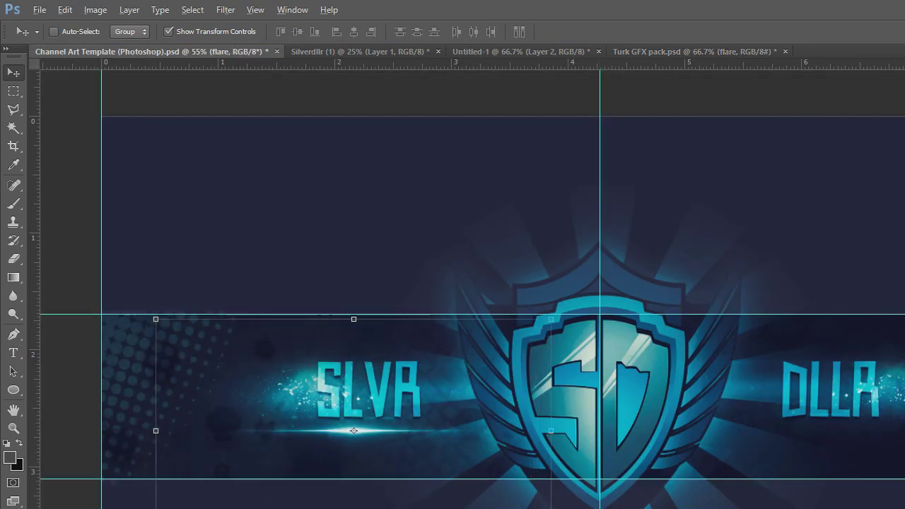
Step: Scale the line flare to about 61.6% and move it onto the lower edge of the SLVR text
{"action": "key", "text": "ctrl+t"}
{"action": "left_click_drag", "start_coordinate": [551, 508], "coordinate": [478, 500]}
{"action": "key", "text": "shift+Up"}
{"action": "key", "text": "shift+Up"}
{"action": "key", "text": "shift+Up"}
{"action": "key", "text": "shift+Up"}
{"action": "key", "text": "shift+Up"}
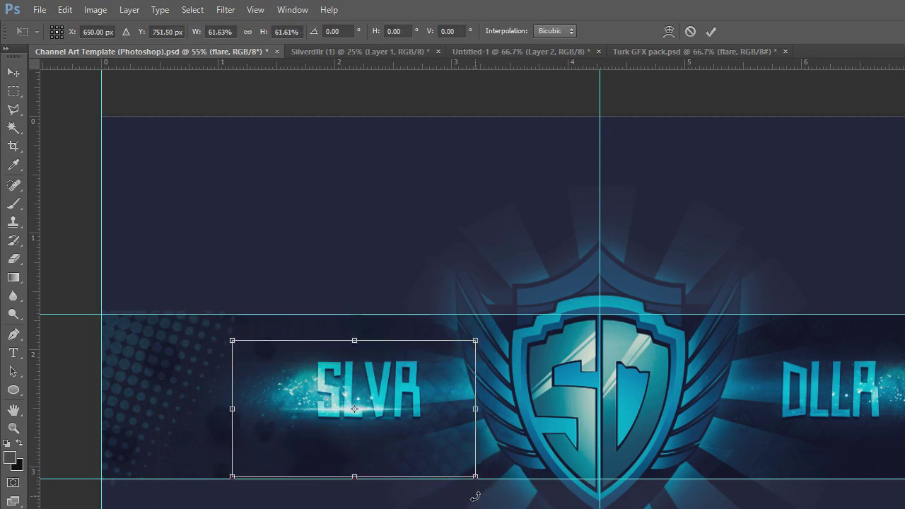
{"action": "key", "text": "shift+Down"}
{"action": "key", "text": "shift+Down"}
{"action": "key", "text": "shift+Right"}
{"action": "key", "text": "shift+Right"}
{"action": "key", "text": "shift+Right"}
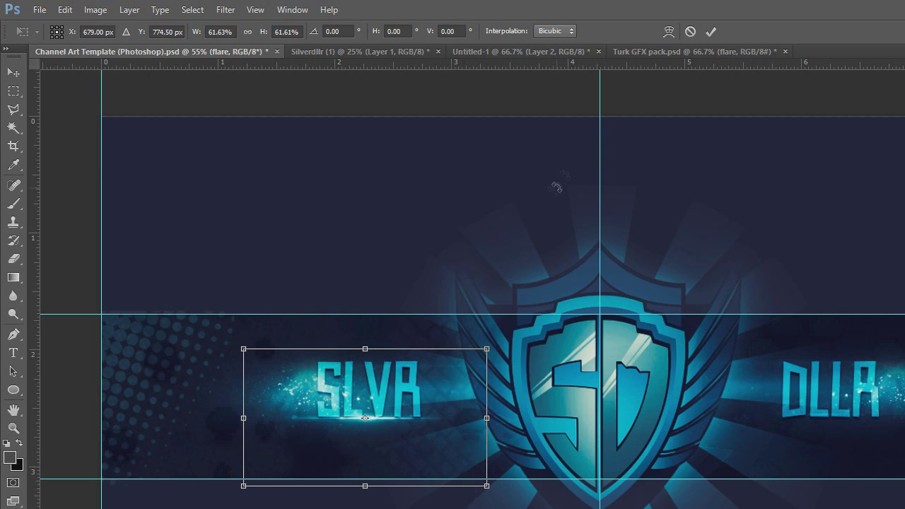
Step: Fine-tune the line flare's position under SLVR, apply the transform and place a copy of it under DLLR
{"action": "key", "text": "Down"}
{"action": "key", "text": "Down"}
{"action": "key", "text": "Down"}
{"action": "key", "text": "Left"}
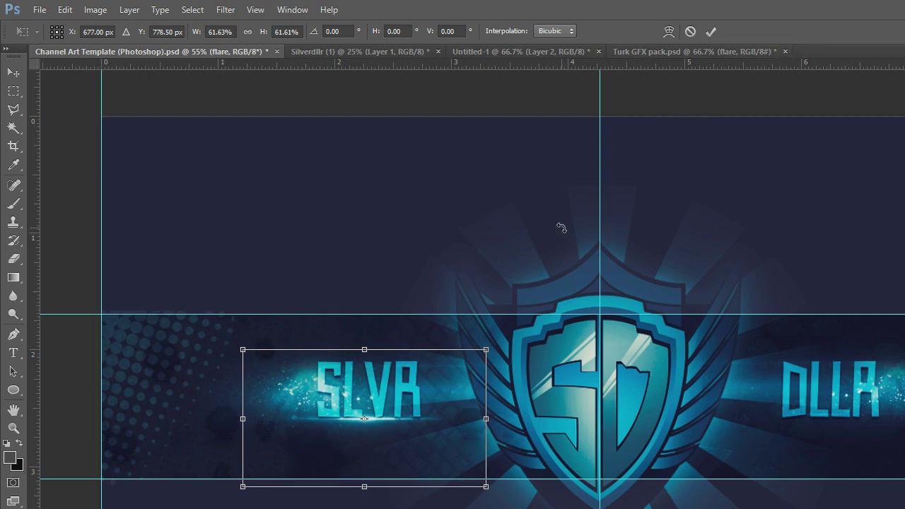
{"action": "key", "text": "Down"}
{"action": "left_click", "coordinate": [711, 31]}
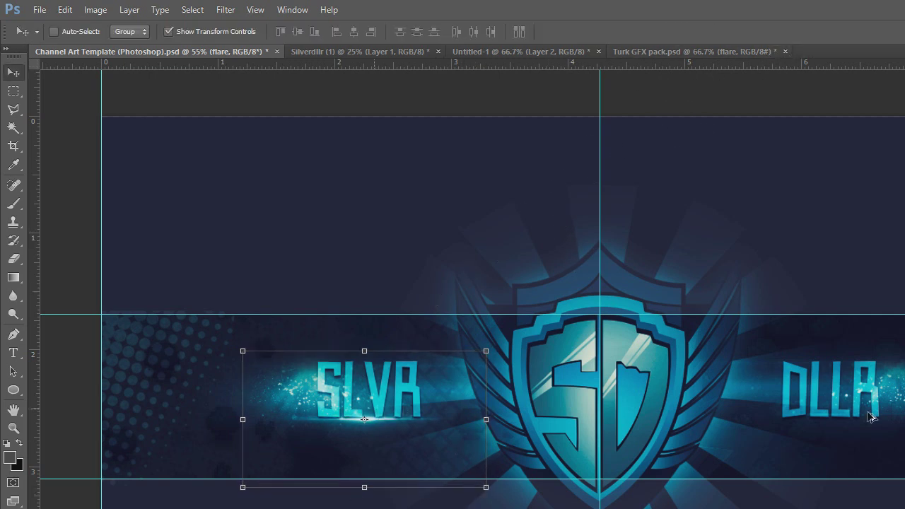
{"action": "left_click_drag", "start_coordinate": [867, 412], "coordinate": [837, 413]}
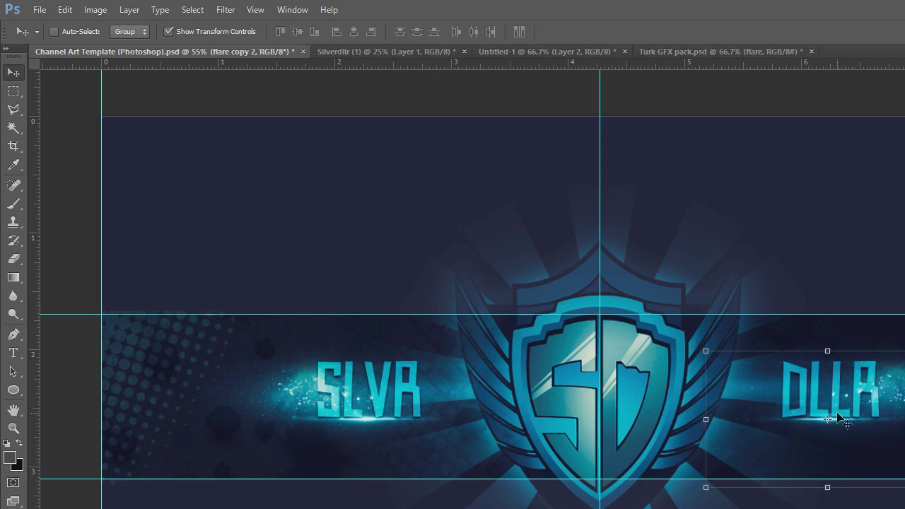
{"action": "left_click", "coordinate": [15, 91]}
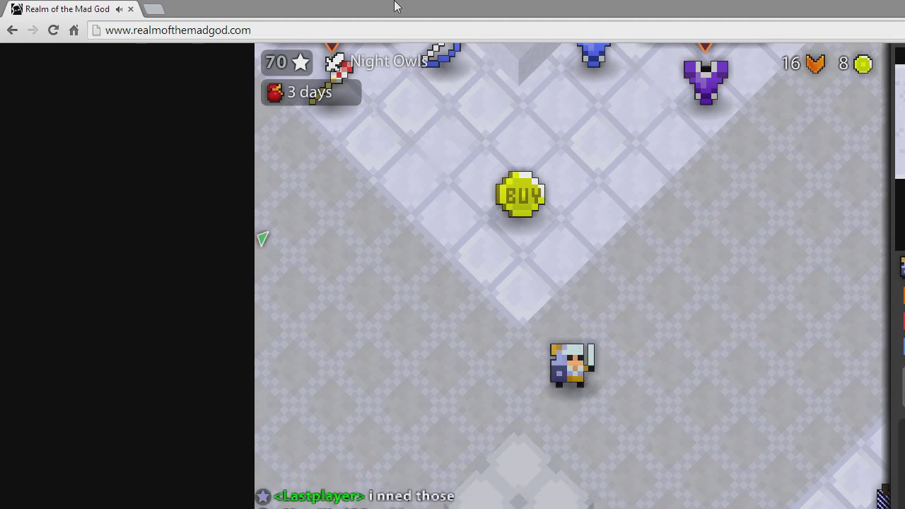
Step: Switch to Chrome, search Google Images for "curse network" and copy the curseflame.png flame image
{"action": "key", "text": "ctrl+t"}
{"action": "type", "text": "curse network"}
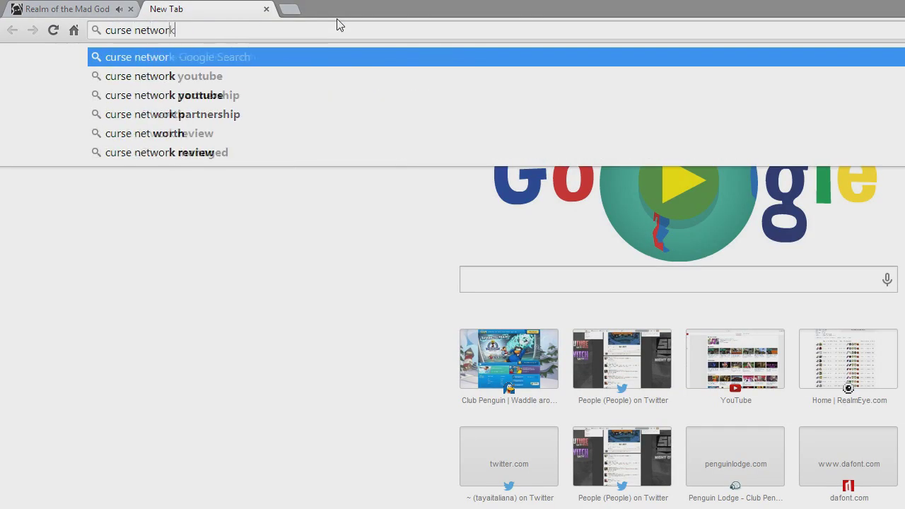
{"action": "key", "text": "Return"}
{"action": "left_click", "coordinate": [204, 107]}
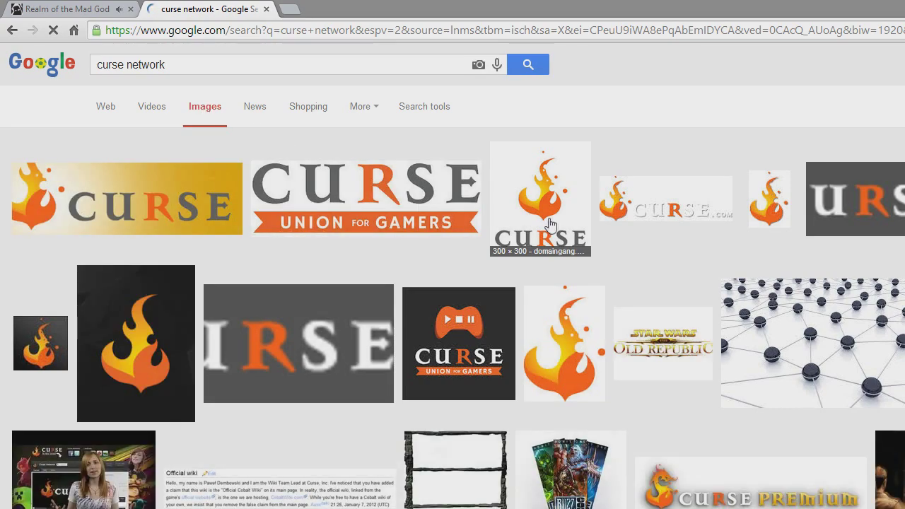
{"action": "left_click", "coordinate": [152, 350]}
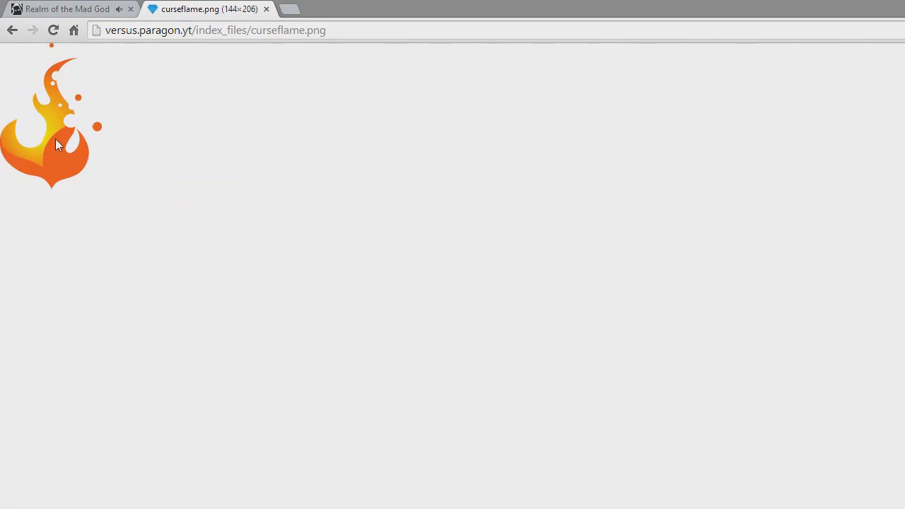
{"action": "right_click", "coordinate": [55, 138]}
{"action": "left_click", "coordinate": [113, 188]}
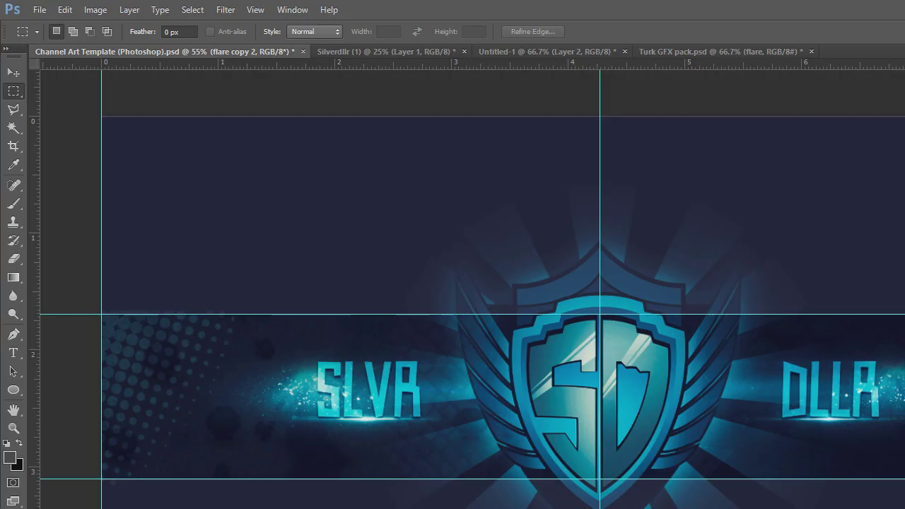
Step: Switch to Photoshop, paste the flame logo into the channel art and move it right of the shield, below DLLR
{"action": "left_click", "coordinate": [65, 10]}
{"action": "left_click", "coordinate": [81, 132]}
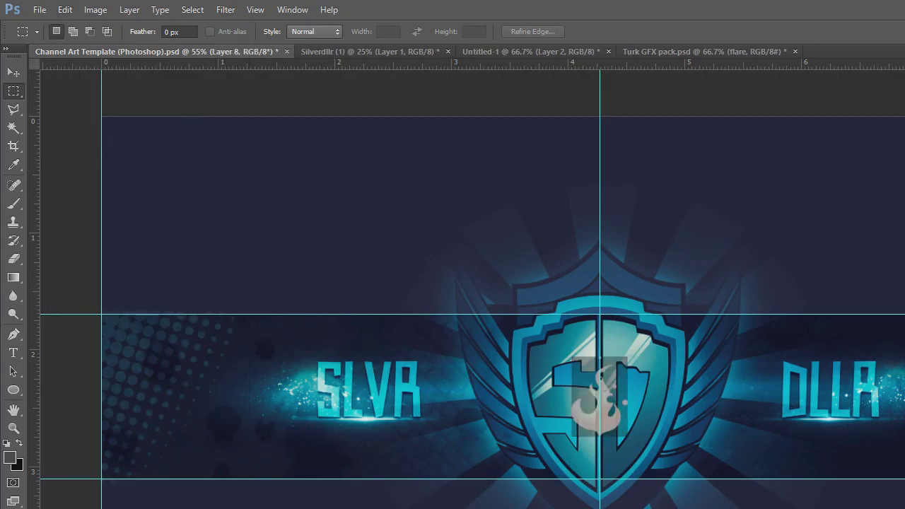
{"action": "left_click", "coordinate": [13, 73]}
{"action": "left_click_drag", "start_coordinate": [615, 429], "coordinate": [765, 455]}
Step: Scale the flame logo to about 37.5% and position it near the lower guide, beside the shield's right wing
{"action": "key", "text": "ctrl+t"}
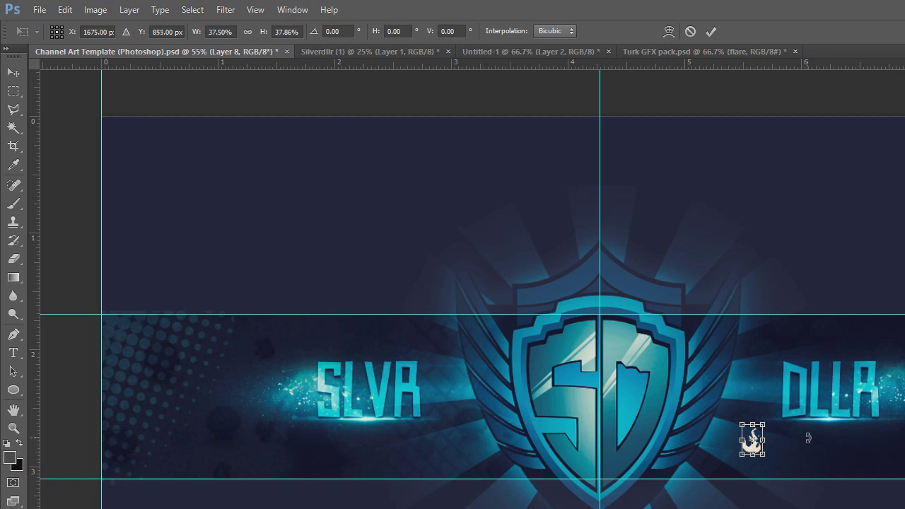
{"action": "key", "text": "shift+Down"}
{"action": "key", "text": "shift+Down"}
{"action": "key", "text": "shift+Down"}
{"action": "key", "text": "shift+Down"}
{"action": "key", "text": "shift+Down"}
{"action": "key", "text": "shift+Down"}
{"action": "key", "text": "shift+Down"}
{"action": "key", "text": "Up"}
{"action": "key", "text": "Up"}
{"action": "key", "text": "Up"}
{"action": "key", "text": "Up"}
{"action": "key", "text": "Up"}
{"action": "key", "text": "Up"}
{"action": "key", "text": "Up"}
{"action": "key", "text": "Up"}
{"action": "key", "text": "Up"}
{"action": "key", "text": "Up"}
{"action": "key", "text": "Left"}
{"action": "key", "text": "Left"}
{"action": "key", "text": "Up"}
{"action": "key", "text": "Up"}
{"action": "key", "text": "Up"}
{"action": "key", "text": "Up"}
{"action": "key", "text": "Up"}
{"action": "key", "text": "Up"}
{"action": "key", "text": "Up"}
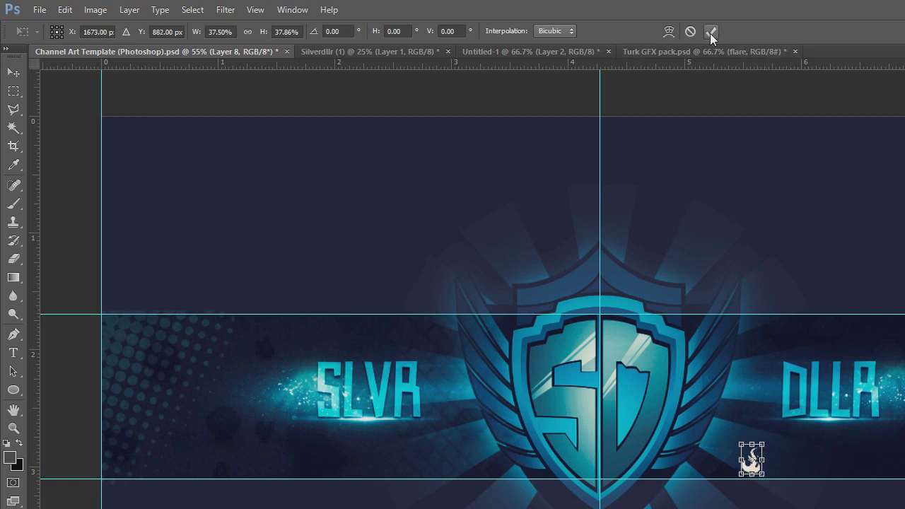
{"action": "left_click", "coordinate": [710, 32]}
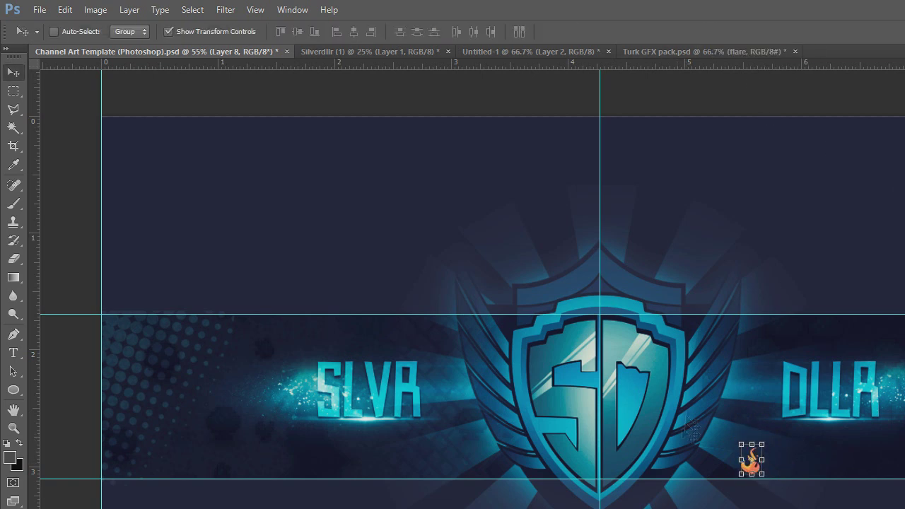
{"action": "left_click_drag", "start_coordinate": [689, 424], "coordinate": [682, 424]}
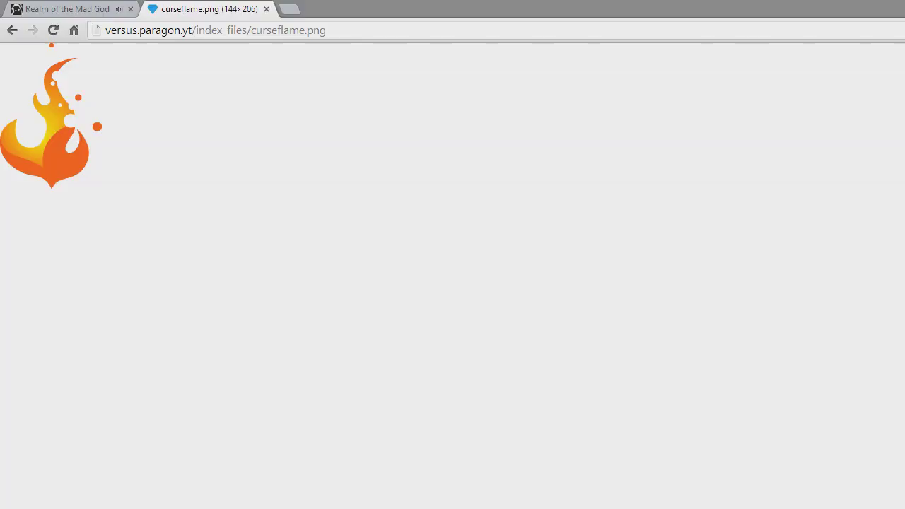
Step: Check the Curse logo in Chrome's image results, return to Photoshop and add the text CURSE by the flame logo
{"action": "left_click", "coordinate": [12, 31]}
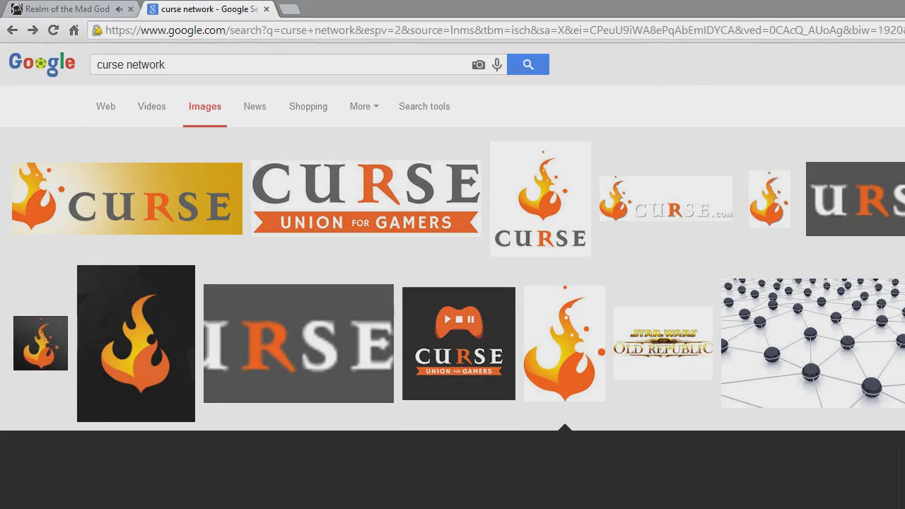
{"action": "left_click", "coordinate": [565, 346]}
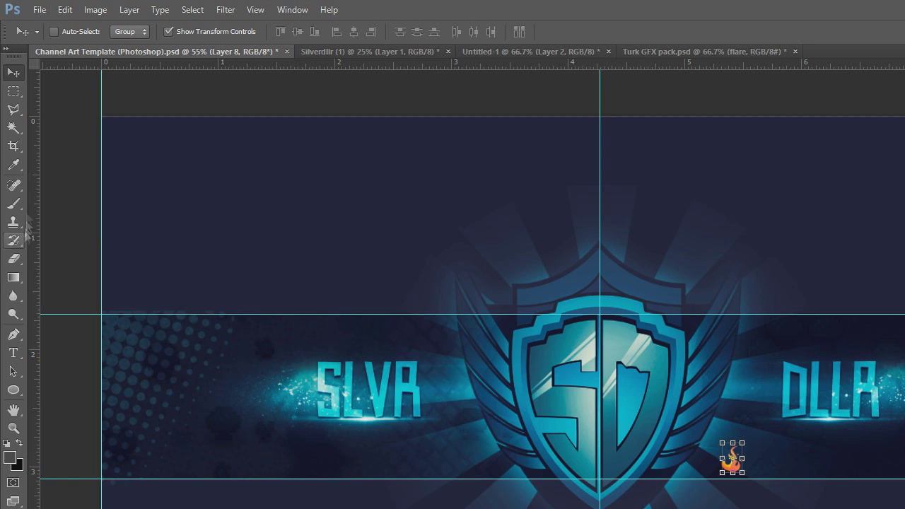
{"action": "left_click", "coordinate": [13, 352]}
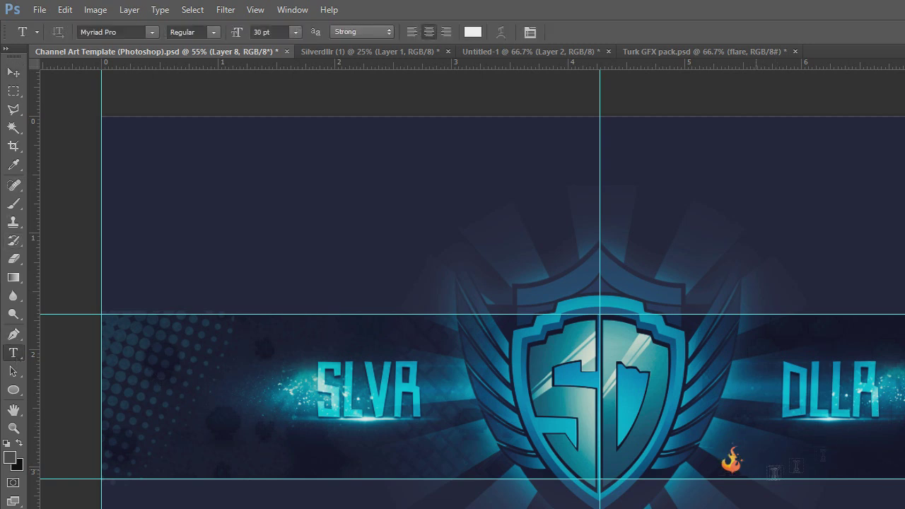
{"action": "left_click", "coordinate": [755, 468]}
{"action": "type", "text": "CURSE"}
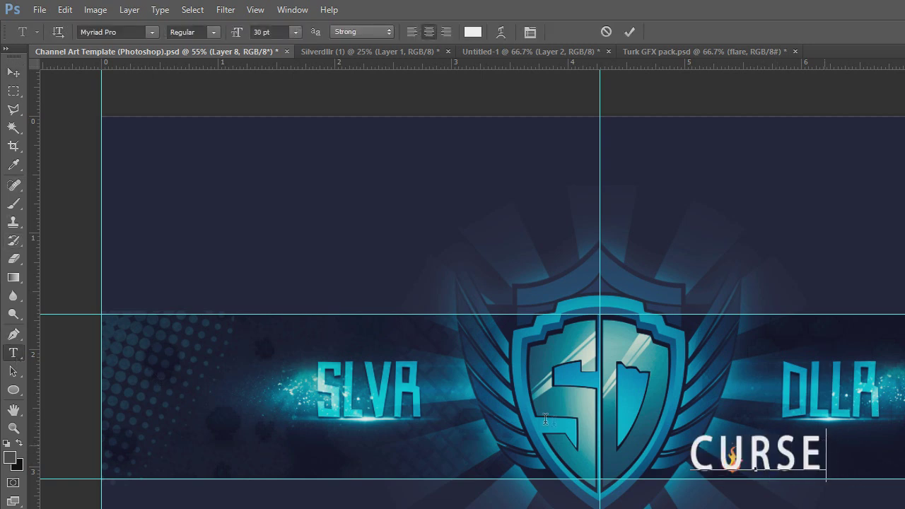
Step: Try the Sinking Ship font on the CURSE text and change it to the Kings of Kings Lynn font
{"action": "key", "text": "ctrl+a"}
{"action": "left_click", "coordinate": [152, 32]}
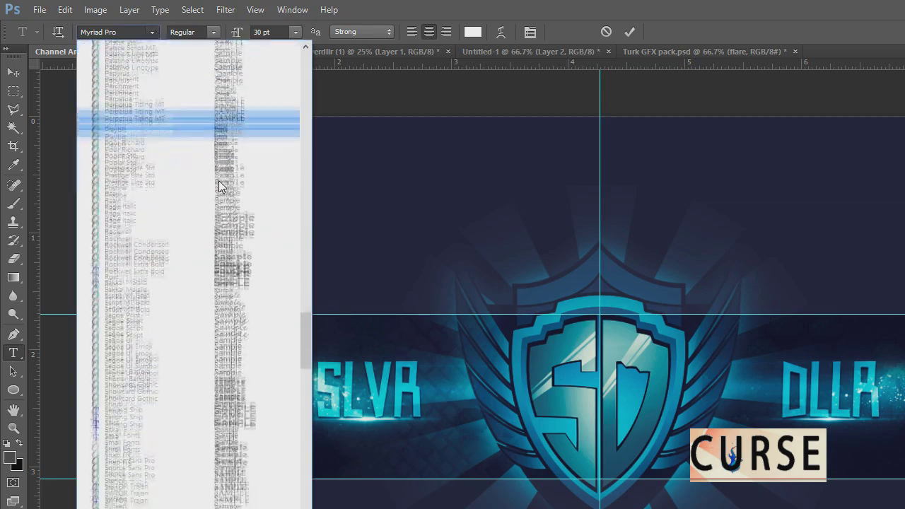
{"action": "left_click", "coordinate": [249, 403]}
{"action": "left_click", "coordinate": [151, 32]}
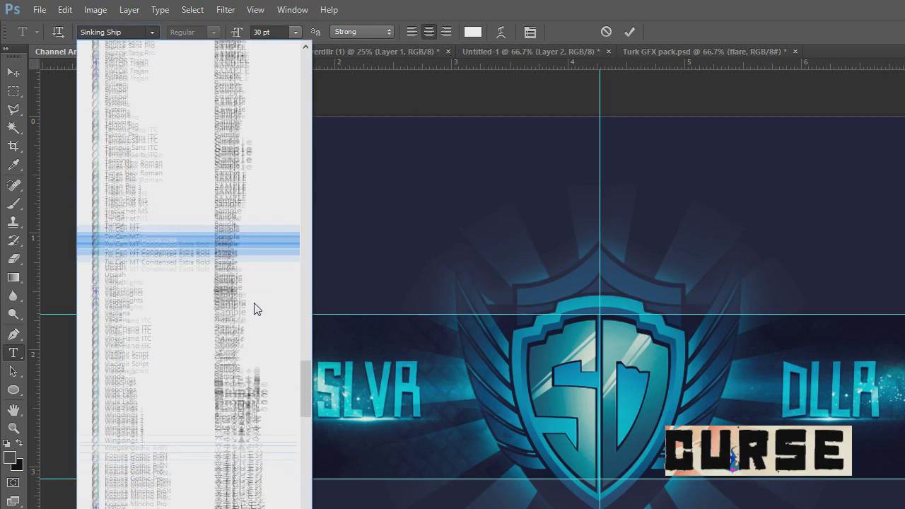
{"action": "scroll", "coordinate": [255, 308], "scroll_direction": "up", "scroll_amount": 10}
{"action": "scroll", "coordinate": [256, 308], "scroll_direction": "up", "scroll_amount": 10}
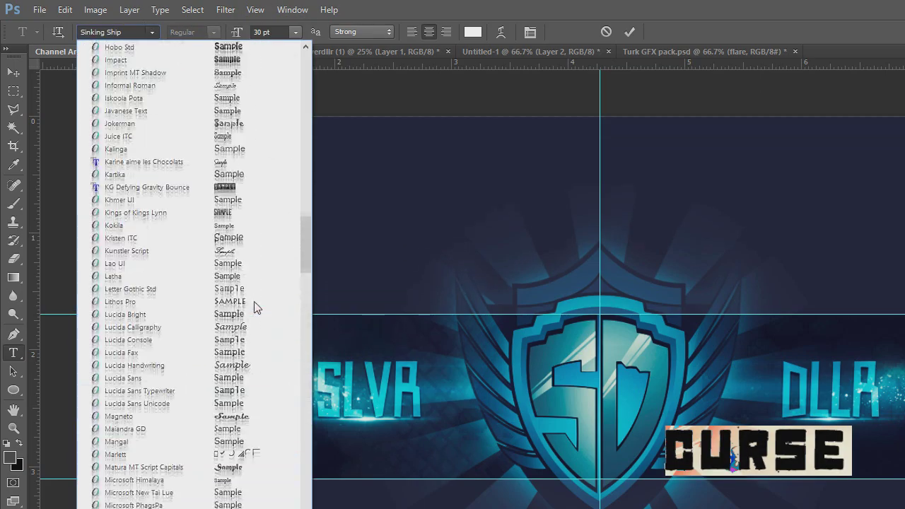
{"action": "left_click", "coordinate": [239, 333]}
{"action": "left_click", "coordinate": [771, 451]}
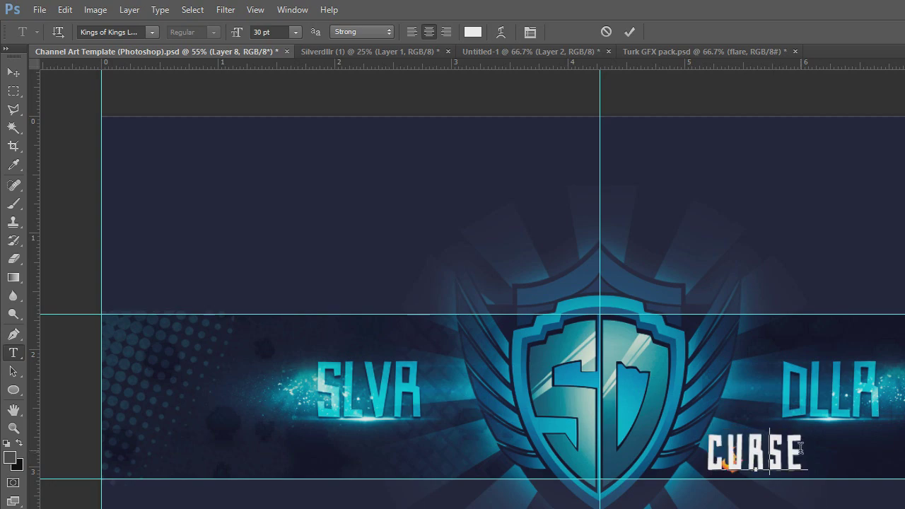
Step: Try the Chunq font on the whole CURSE text
{"action": "key", "text": "ctrl+a"}
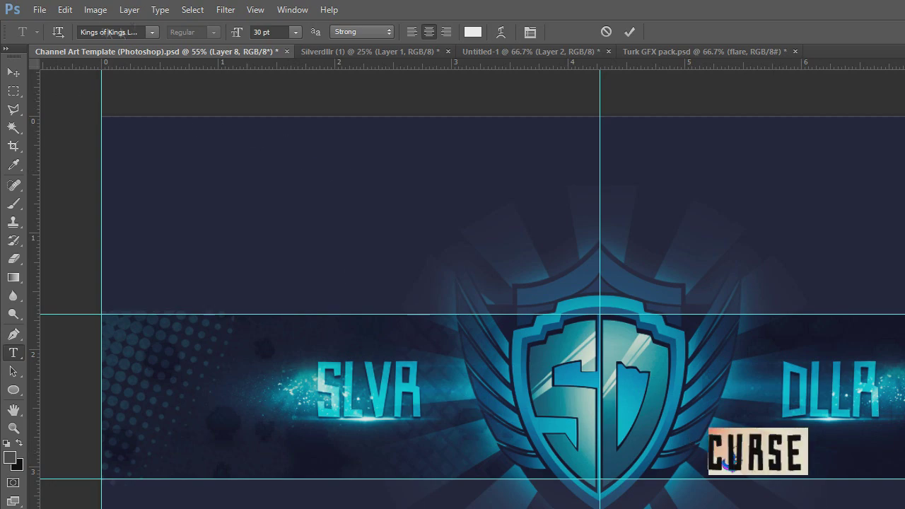
{"action": "left_click", "coordinate": [152, 33]}
{"action": "scroll", "coordinate": [194, 259], "scroll_direction": "up", "scroll_amount": 18}
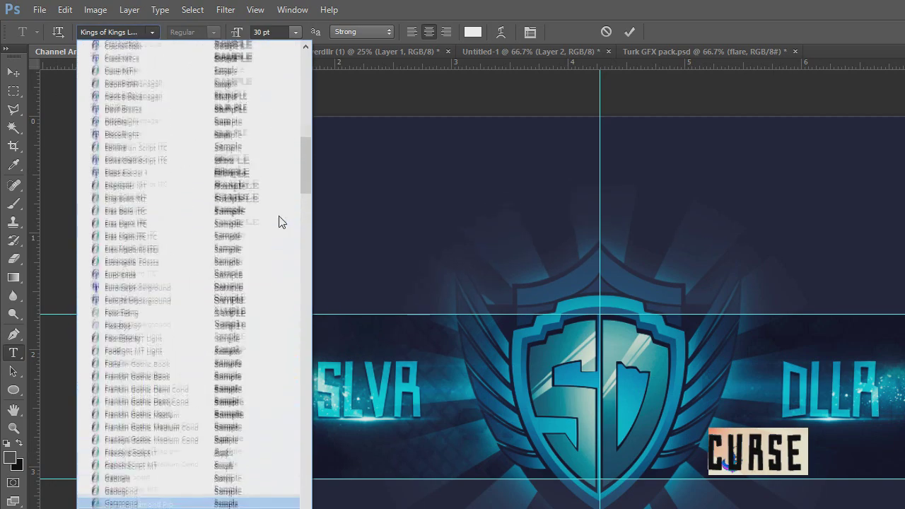
{"action": "scroll", "coordinate": [279, 222], "scroll_direction": "up", "scroll_amount": 20}
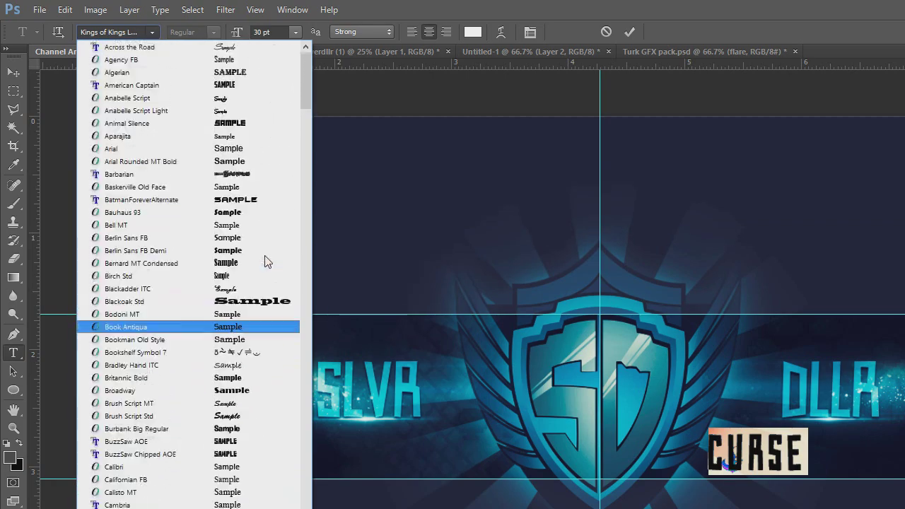
{"action": "scroll", "coordinate": [270, 208], "scroll_direction": "down", "scroll_amount": 15}
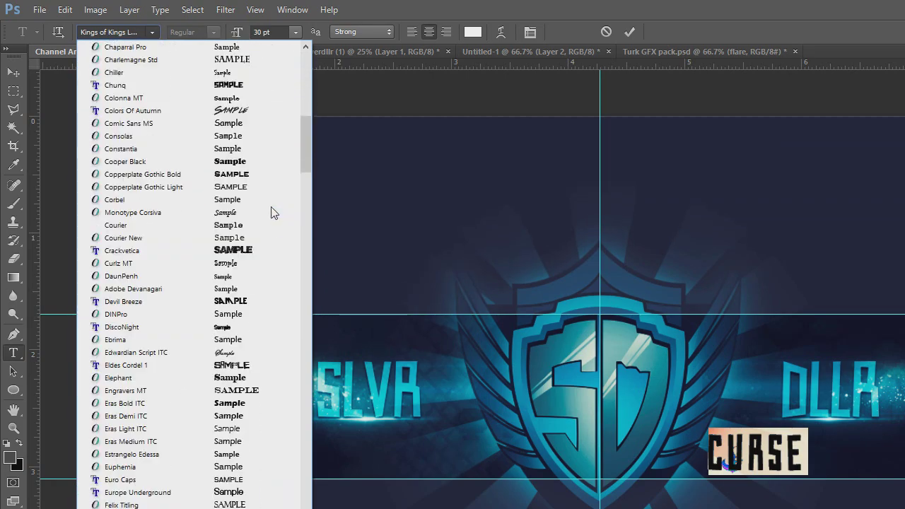
{"action": "left_click", "coordinate": [249, 83]}
Step: Change the font of the CURSE text to Rust
{"action": "left_click", "coordinate": [152, 33]}
{"action": "scroll", "coordinate": [249, 324], "scroll_direction": "down", "scroll_amount": 8}
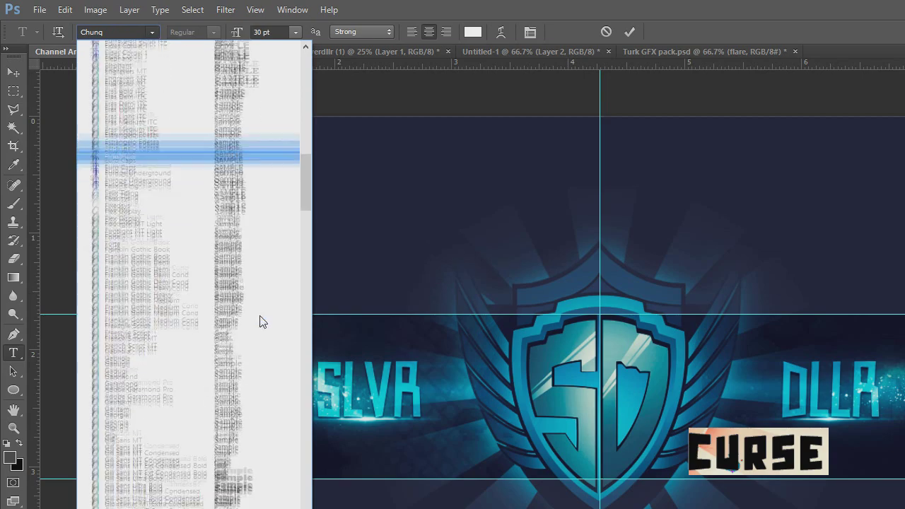
{"action": "scroll", "coordinate": [259, 321], "scroll_direction": "down", "scroll_amount": 10}
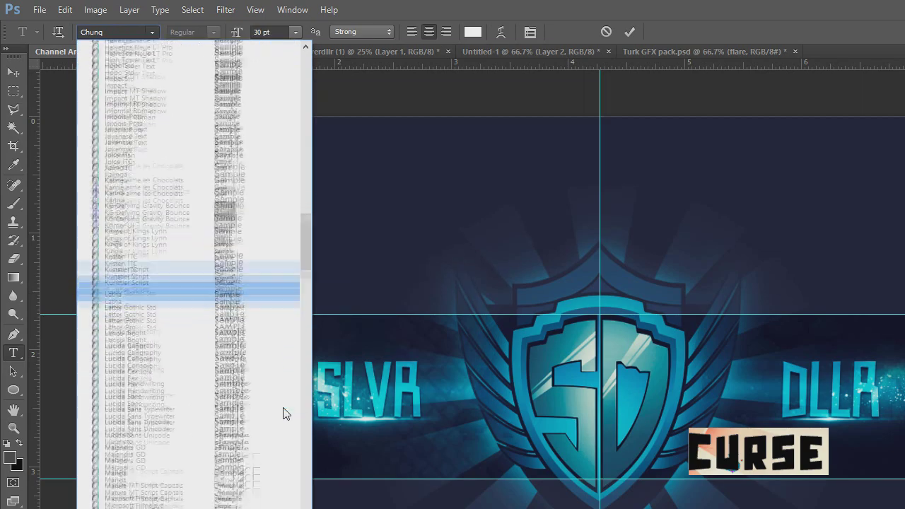
{"action": "scroll", "coordinate": [282, 414], "scroll_direction": "down", "scroll_amount": 10}
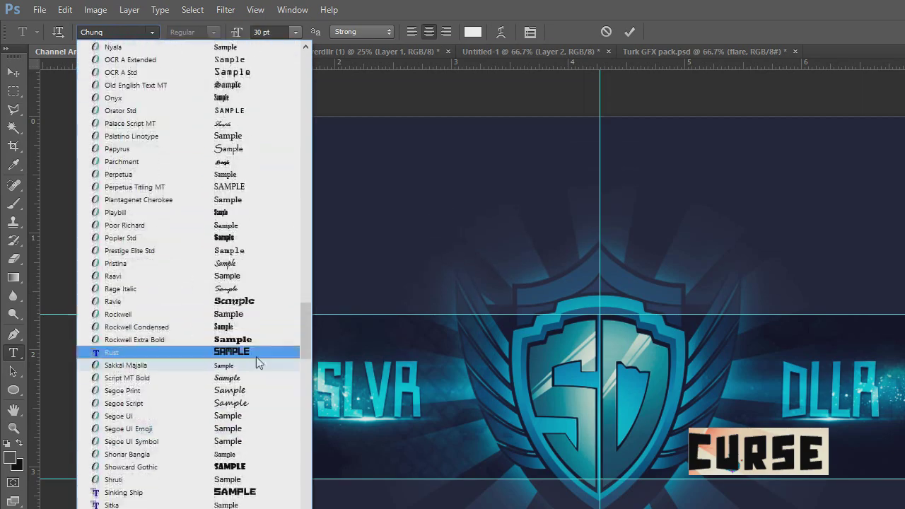
{"action": "left_click", "coordinate": [240, 352]}
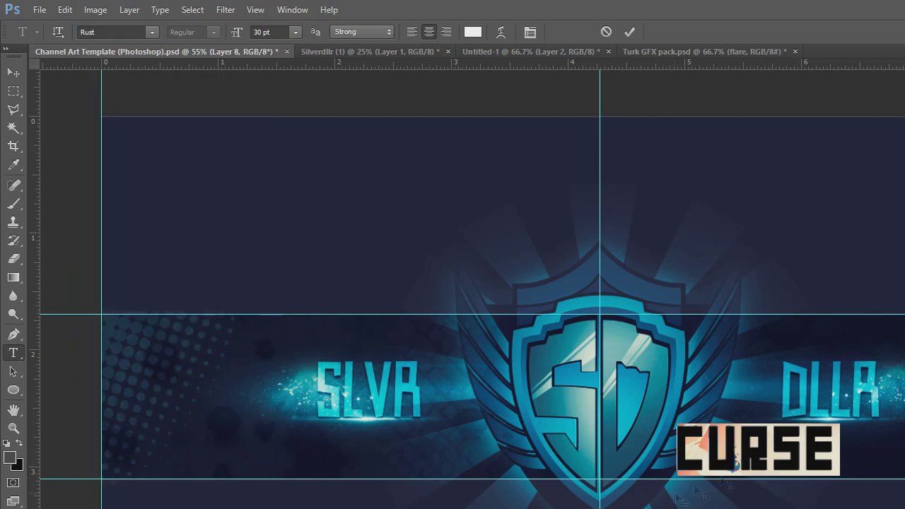
{"action": "left_click", "coordinate": [883, 425]}
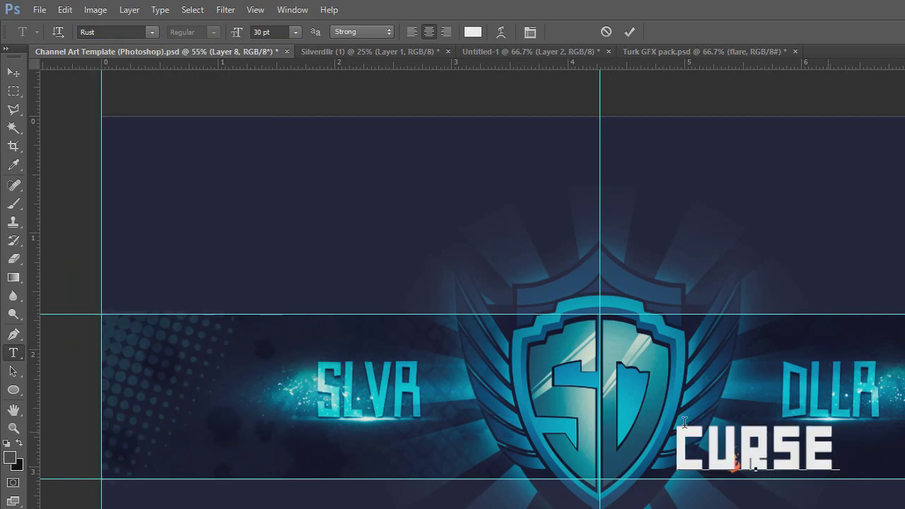
Step: Recolour only the letter R of CURSE with an orange-red sampled from the flame logo
{"action": "key", "text": "ctrl+a"}
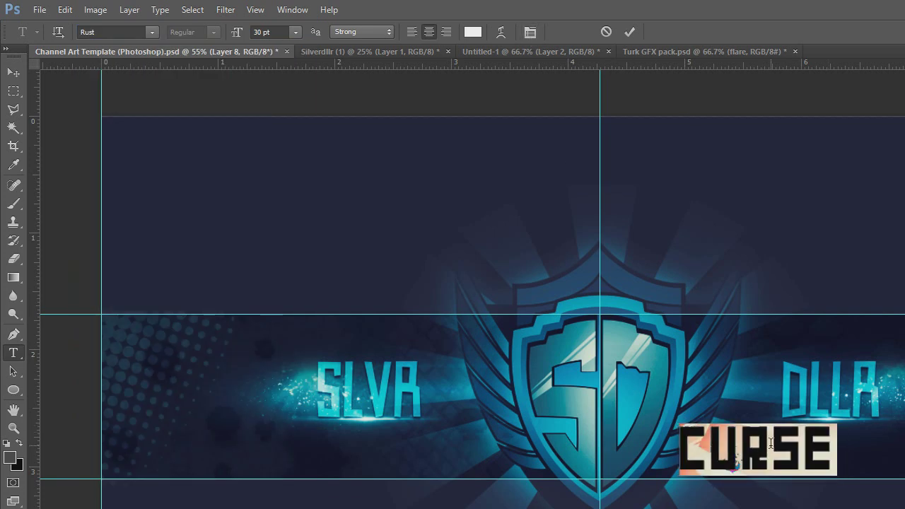
{"action": "left_click", "coordinate": [827, 434]}
{"action": "left_click", "coordinate": [768, 454]}
{"action": "left_click_drag", "start_coordinate": [771, 445], "coordinate": [738, 438]}
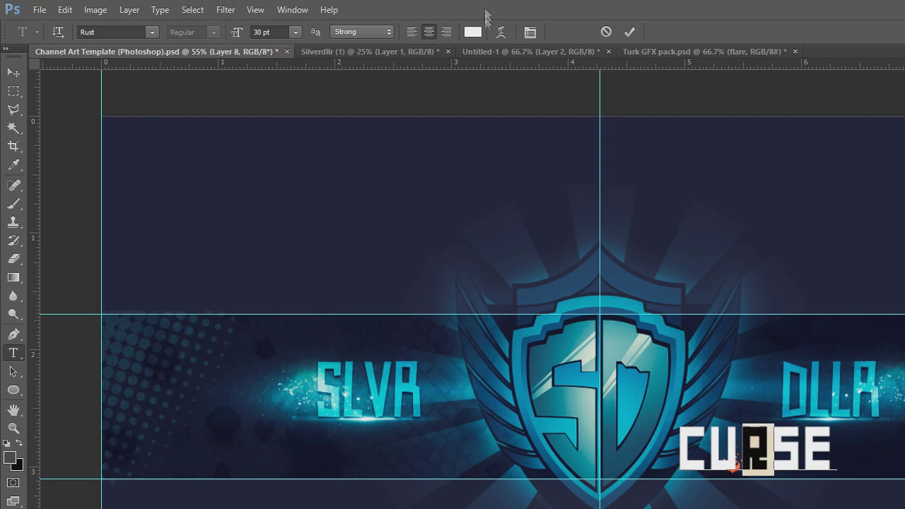
{"action": "left_click", "coordinate": [473, 32]}
{"action": "left_click", "coordinate": [733, 466]}
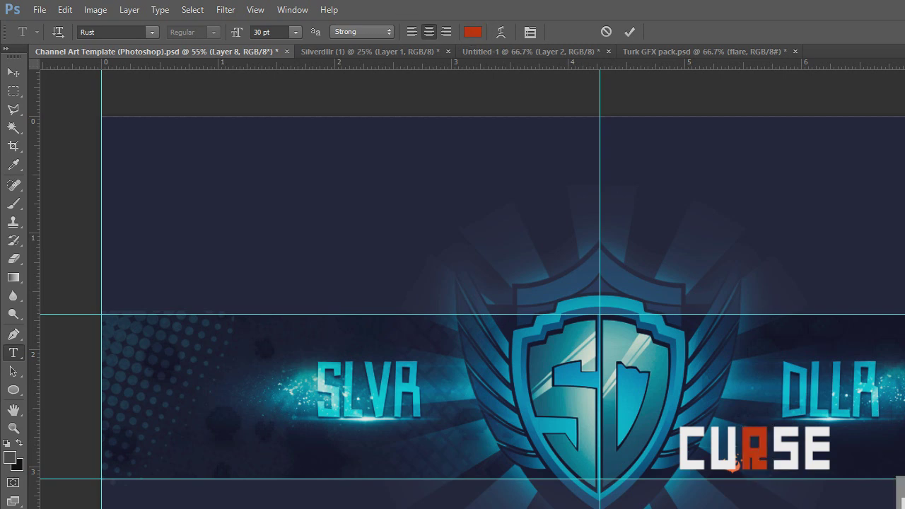
{"action": "left_click", "coordinate": [734, 465]}
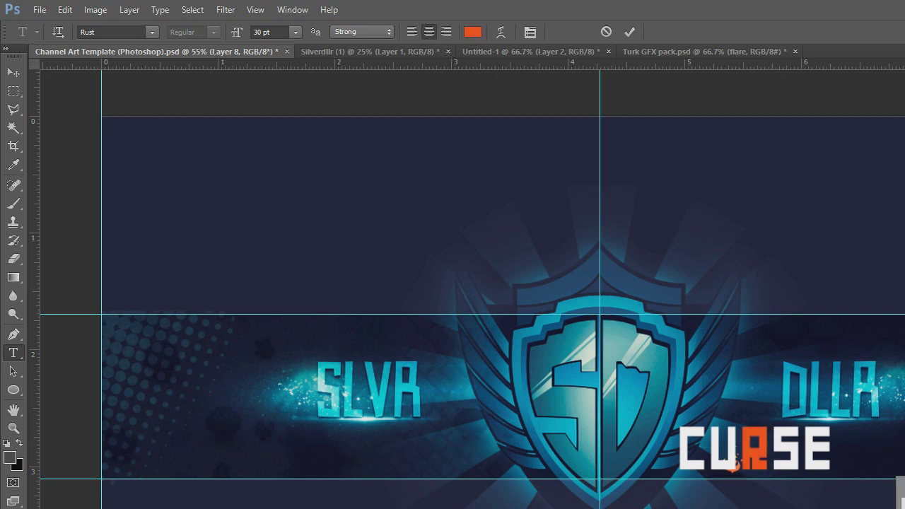
{"action": "key", "text": "ctrl+Return"}
Step: Scale the CURSE text to about 34.76% and place it directly beside the flame logo
{"action": "key", "text": "v"}
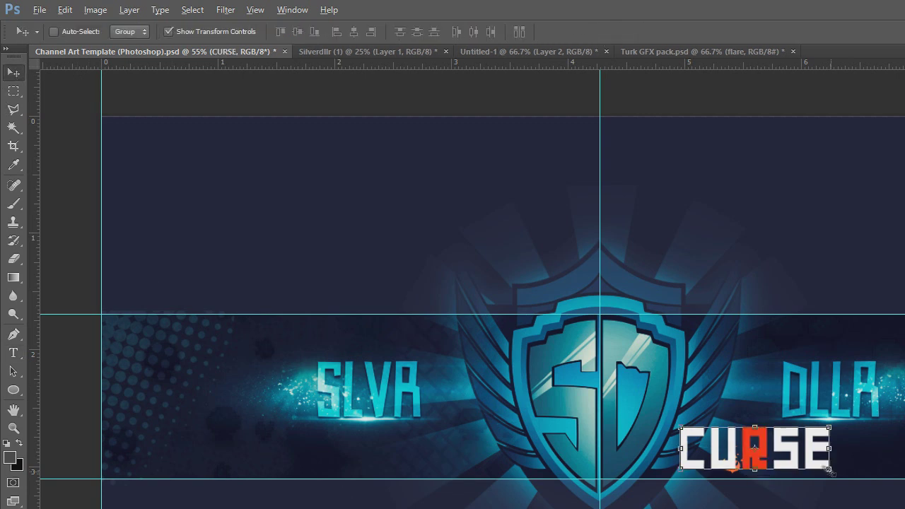
{"action": "key", "text": "ctrl+t"}
{"action": "left_click_drag", "start_coordinate": [829, 468], "coordinate": [786, 458]}
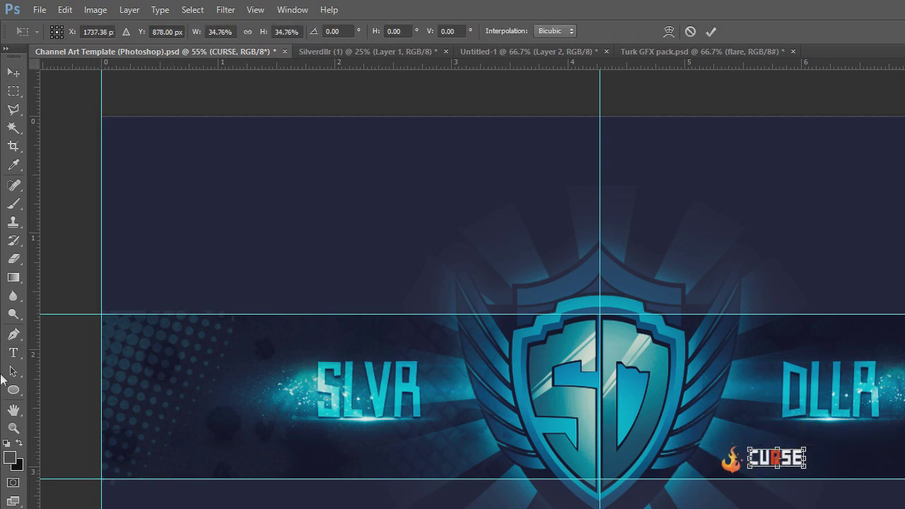
{"action": "left_click", "coordinate": [9, 356]}
{"action": "left_click", "coordinate": [597, 281]}
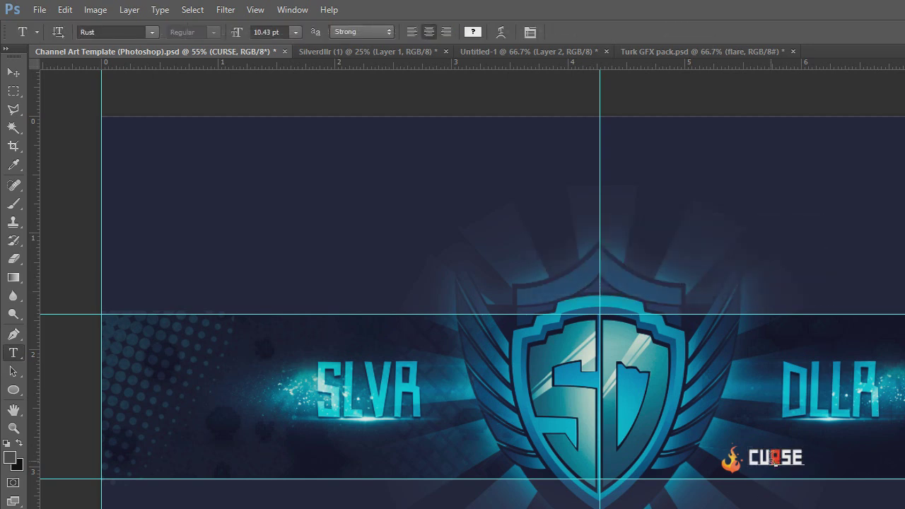
Step: Recolour the letter R of the reduced CURSE text in a lighter orange
{"action": "left_click", "coordinate": [773, 456]}
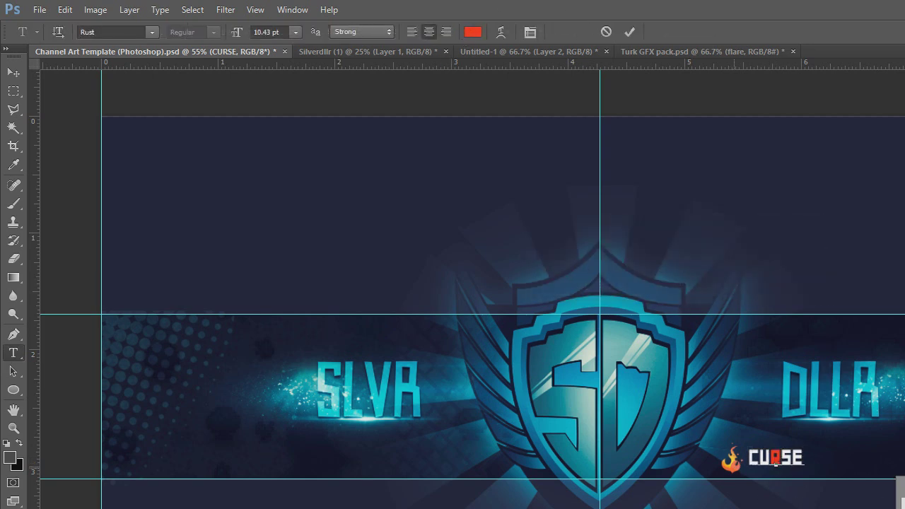
{"action": "left_click_drag", "start_coordinate": [769, 458], "coordinate": [781, 458]}
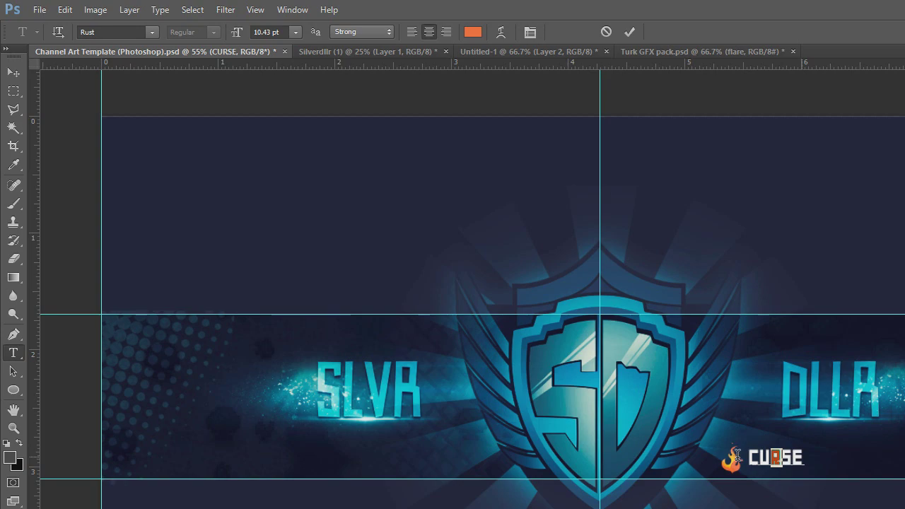
Step: Try the Poplar Std font on the CURSE text
{"action": "left_click", "coordinate": [151, 32]}
{"action": "scroll", "coordinate": [207, 208], "scroll_direction": "down", "scroll_amount": 3}
{"action": "scroll", "coordinate": [267, 326], "scroll_direction": "up", "scroll_amount": 4}
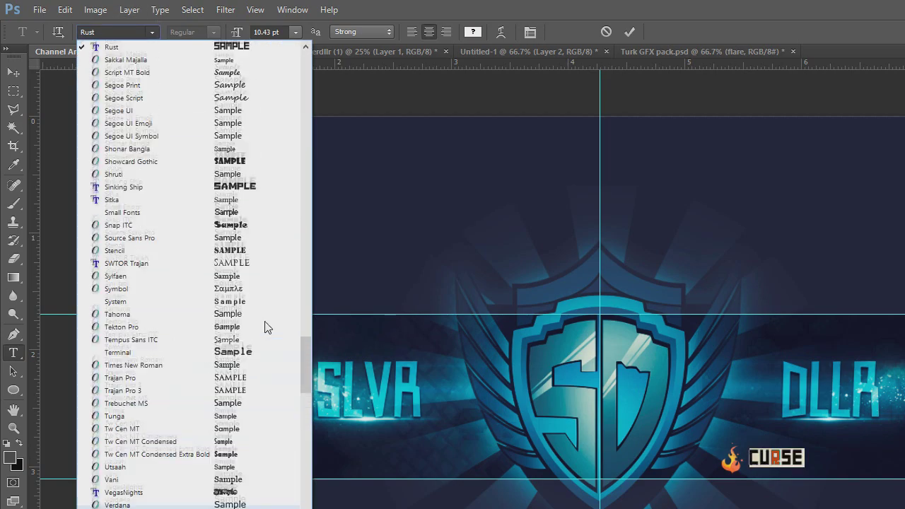
{"action": "scroll", "coordinate": [267, 327], "scroll_direction": "up", "scroll_amount": 10}
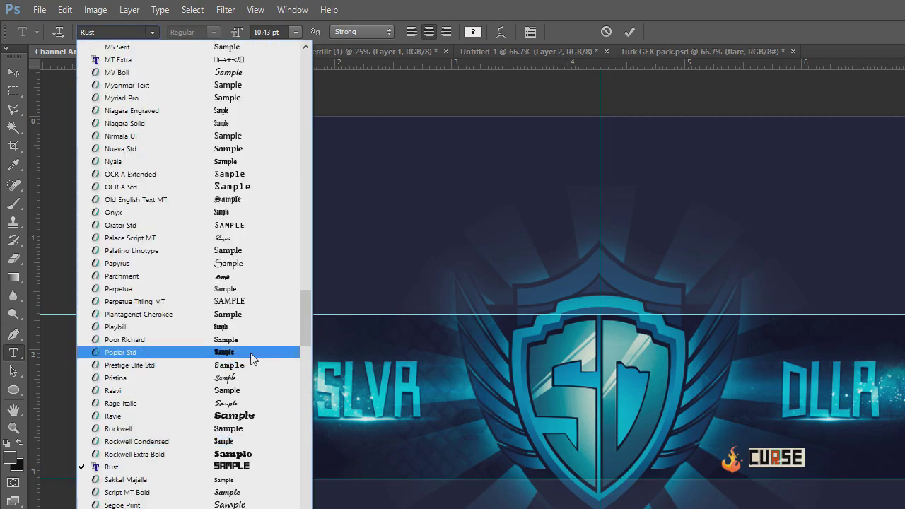
{"action": "left_click", "coordinate": [252, 352]}
Step: Check the original Curse lettering in Chrome's image results, return to Photoshop and set the CURSE text in Euro Caps
{"action": "left_click", "coordinate": [134, 31]}
{"action": "scroll", "coordinate": [212, 287], "scroll_direction": "up", "scroll_amount": 13}
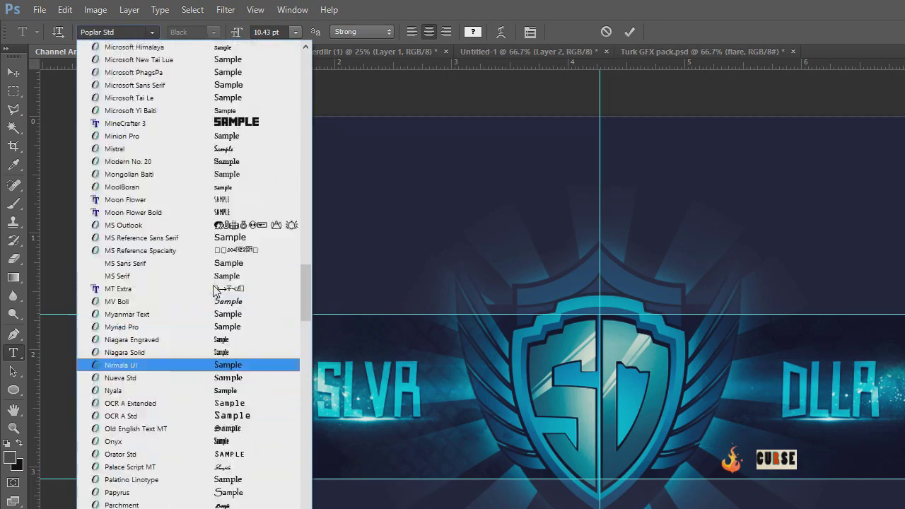
{"action": "scroll", "coordinate": [213, 286], "scroll_direction": "up", "scroll_amount": 20}
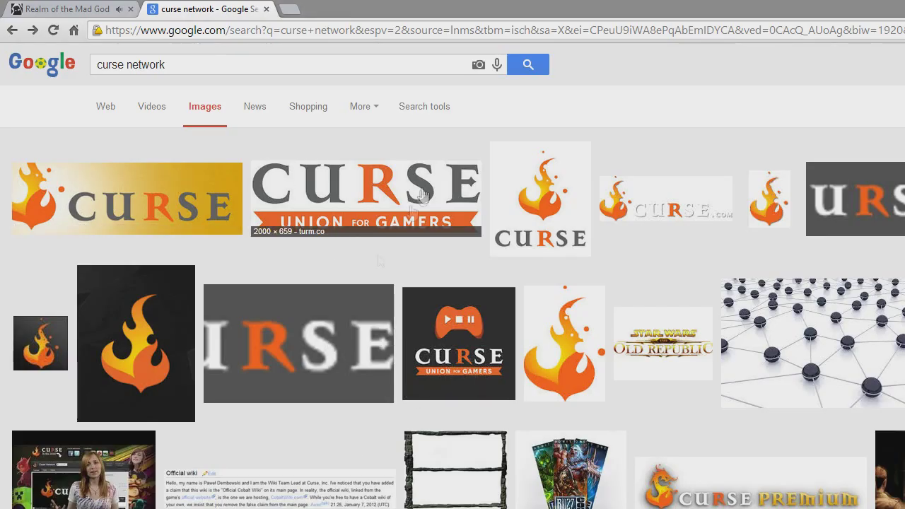
{"action": "left_click", "coordinate": [151, 33]}
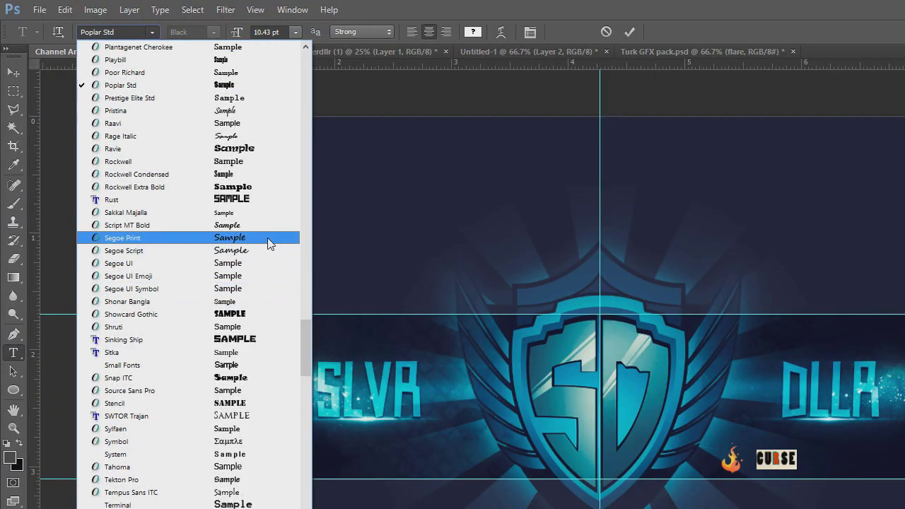
{"action": "scroll", "coordinate": [268, 243], "scroll_direction": "up", "scroll_amount": 12}
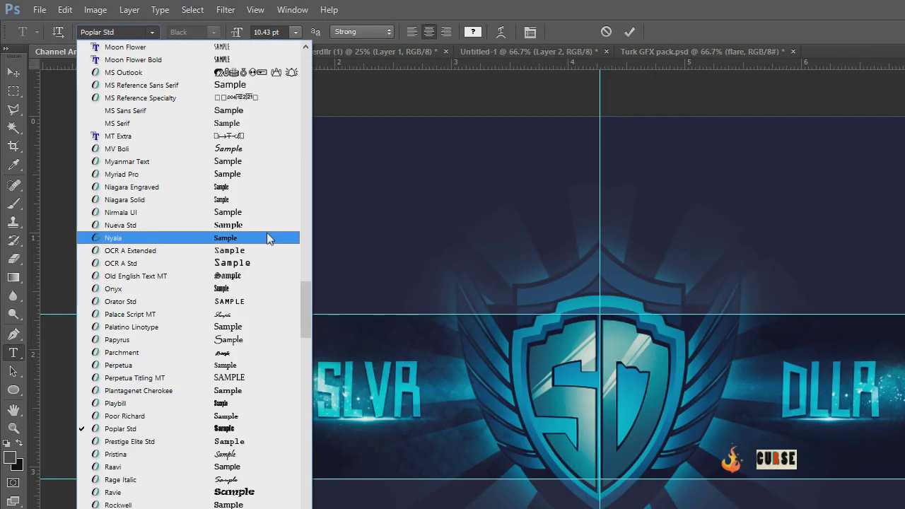
{"action": "scroll", "coordinate": [268, 238], "scroll_direction": "up", "scroll_amount": 15}
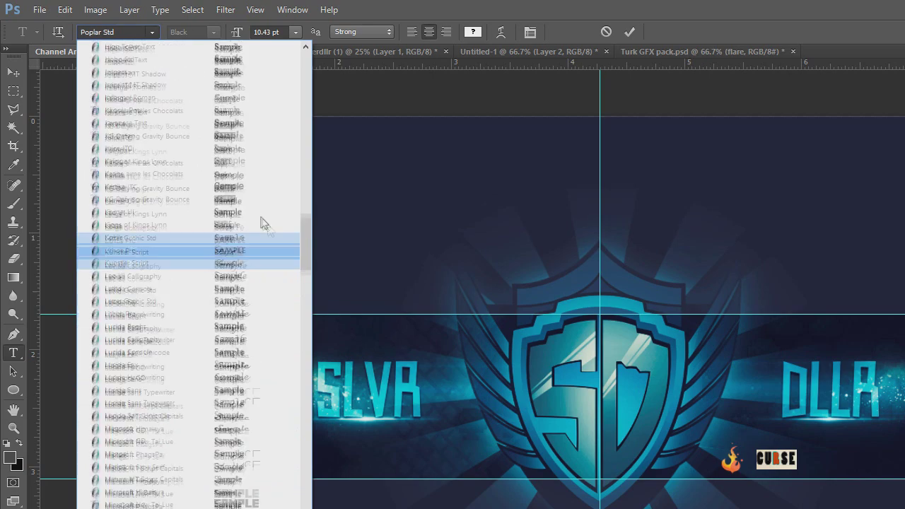
{"action": "scroll", "coordinate": [253, 219], "scroll_direction": "up", "scroll_amount": 10}
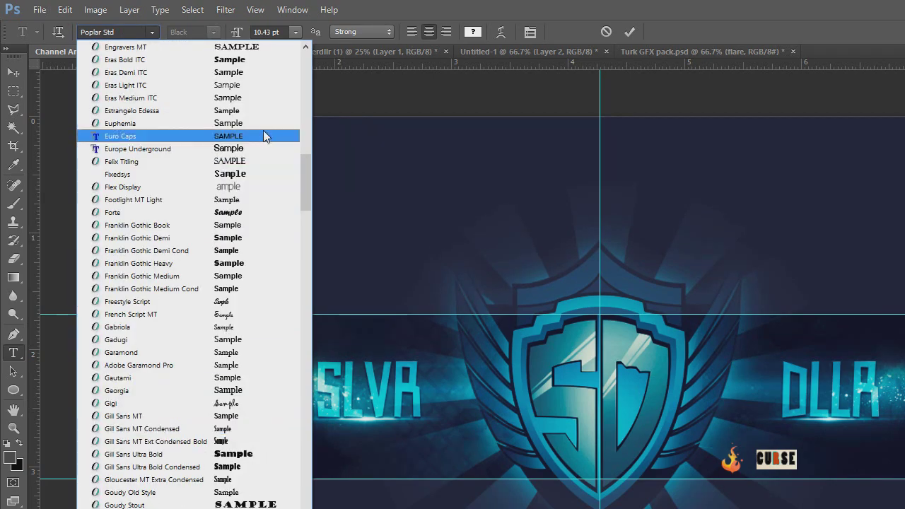
{"action": "left_click", "coordinate": [262, 135]}
Step: Scale the CURSE text to about 138.34% and nudge it down to line up with the flame logo
{"action": "key", "text": "v"}
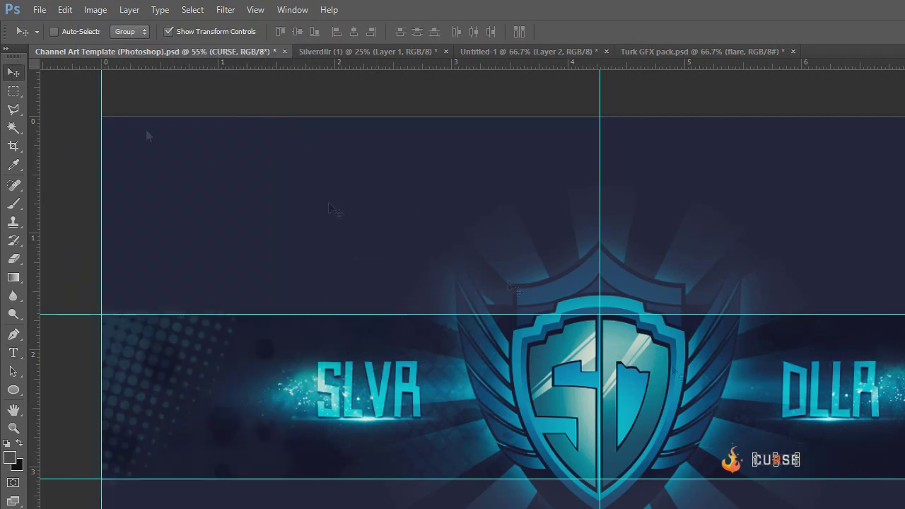
{"action": "key", "text": "ctrl+t"}
{"action": "left_click_drag", "start_coordinate": [806, 473], "coordinate": [810, 473]}
{"action": "key", "text": "Down"}
{"action": "key", "text": "Down"}
{"action": "key", "text": "Down"}
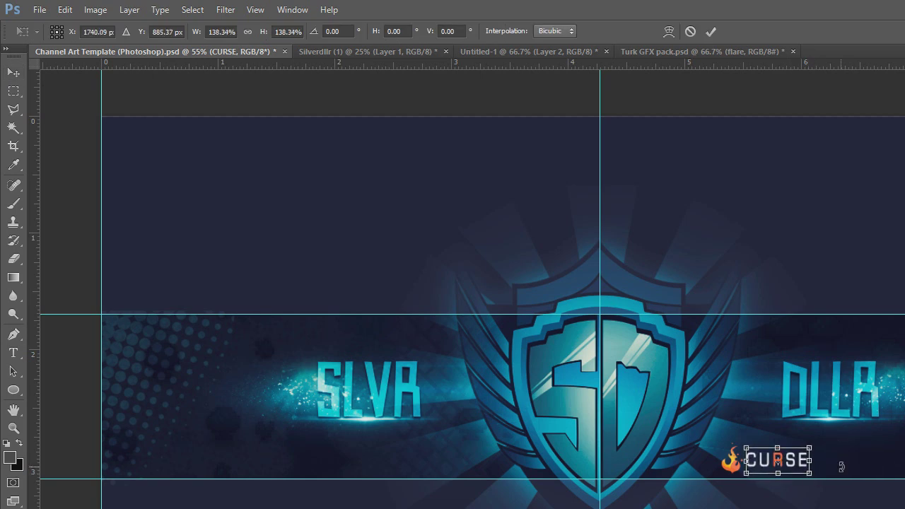
{"action": "key", "text": "Return"}
{"action": "key", "text": "m"}
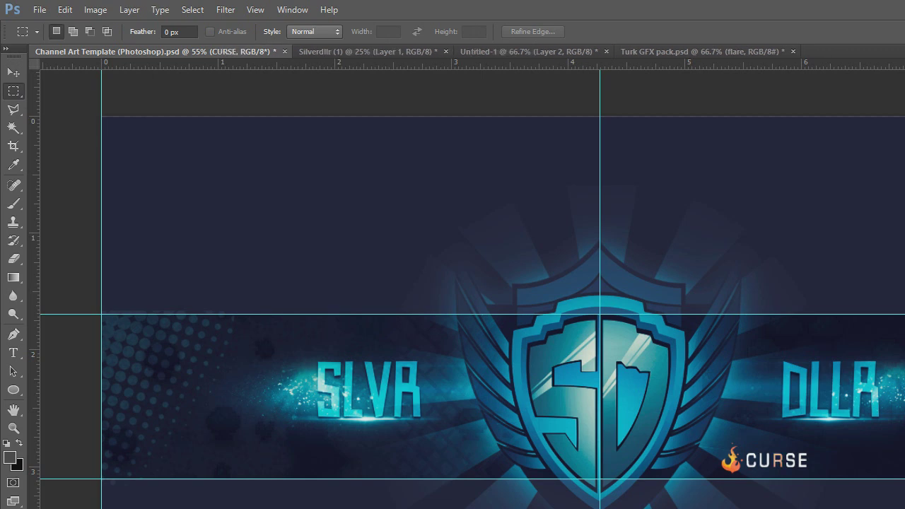
{"action": "key", "text": "v"}
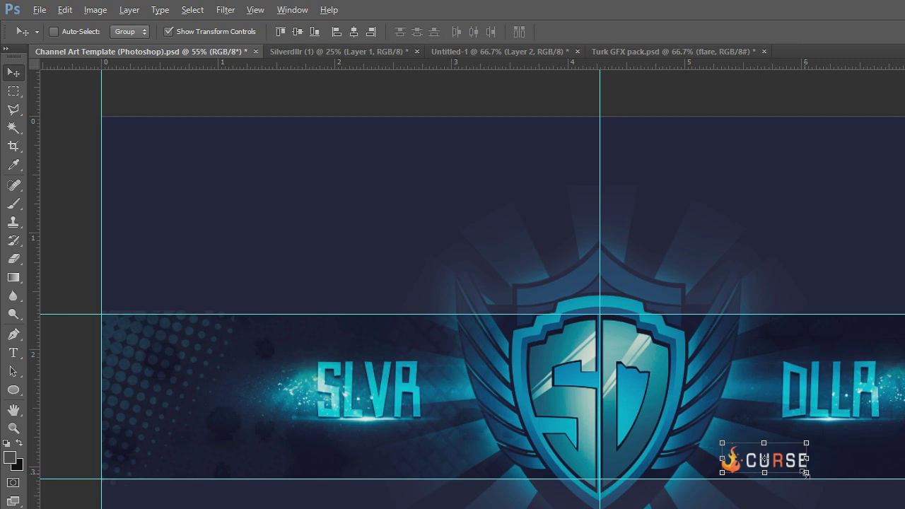
{"action": "left_click", "coordinate": [805, 472]}
{"action": "left_click_drag", "start_coordinate": [806, 472], "coordinate": [737, 458]}
{"action": "left_click", "coordinate": [691, 32]}
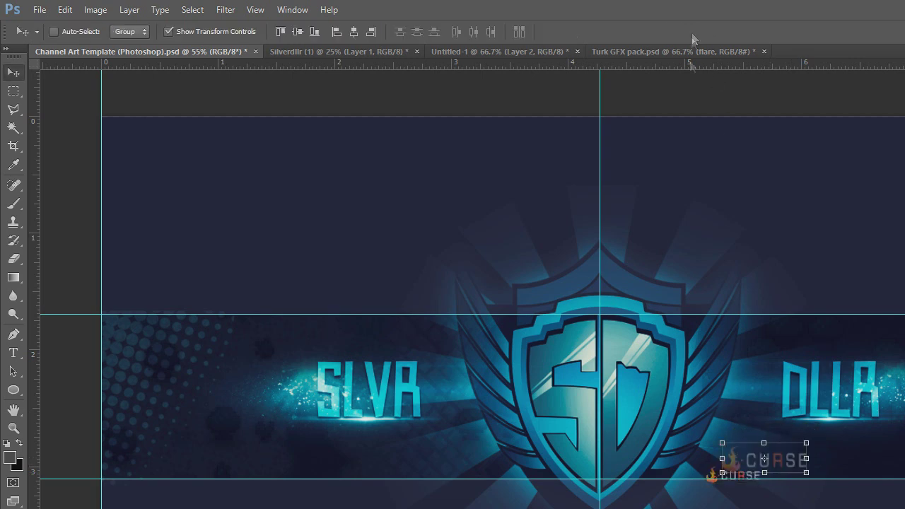
Step: Stretch only the CURSE text's width to about 142.68%, keeping its height at 100%
{"action": "left_click", "coordinate": [764, 458], "text": "ctrl"}
{"action": "key", "text": "ctrl+t"}
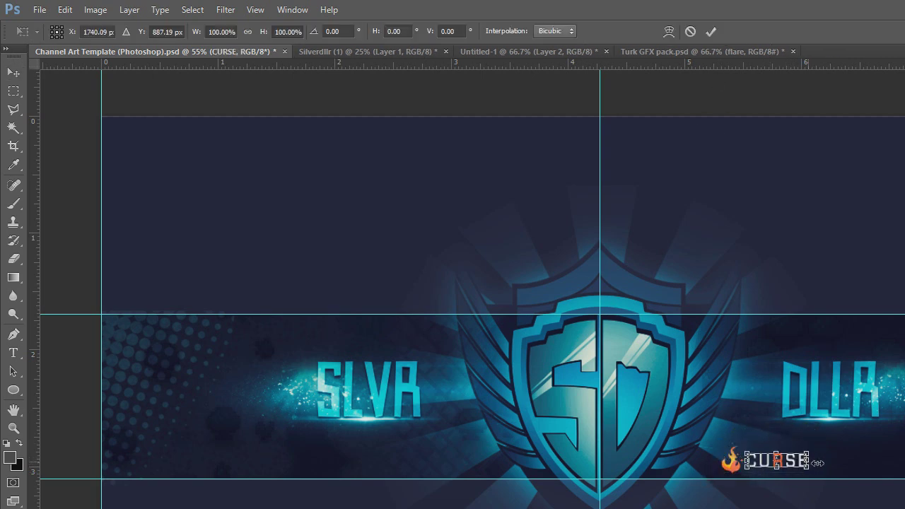
{"action": "left_click_drag", "start_coordinate": [817, 463], "coordinate": [833, 460]}
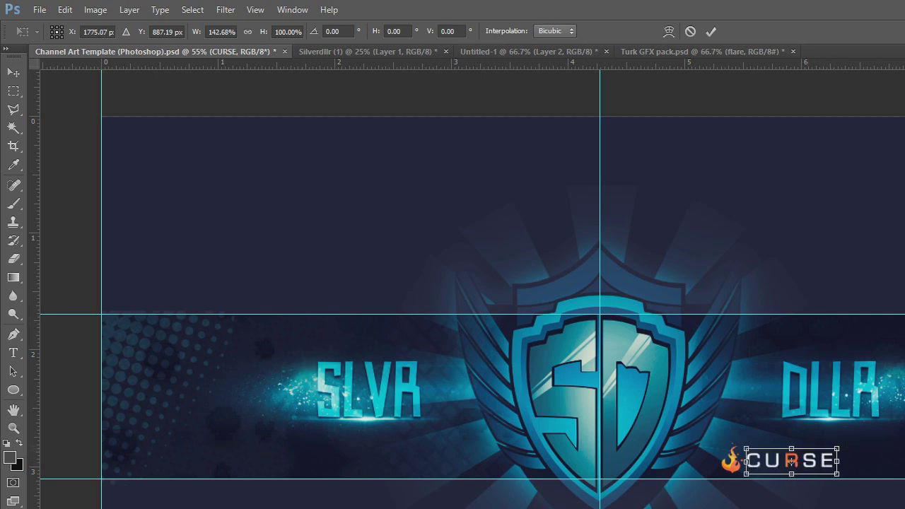
{"action": "left_click", "coordinate": [711, 31]}
Step: Duplicate the CURSE text layer and delete the copies
{"action": "key", "text": "ctrl+j"}
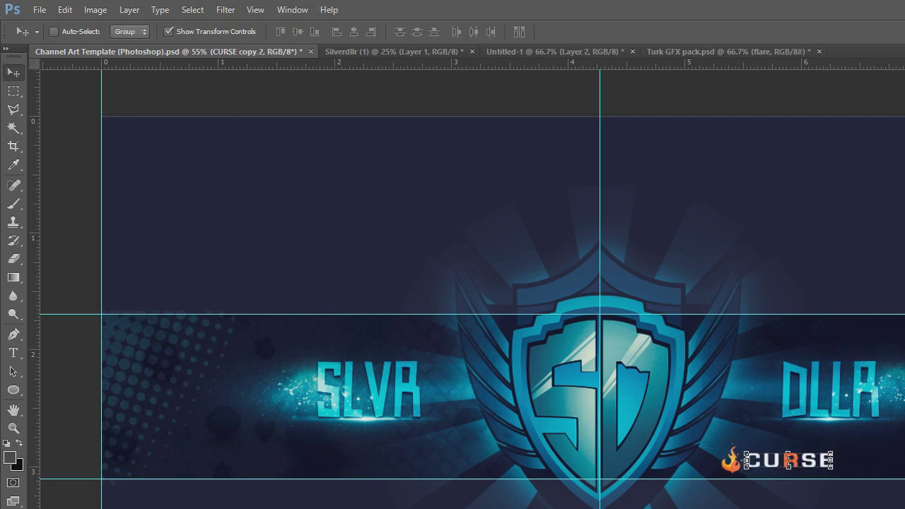
{"action": "key", "text": "Delete"}
{"action": "key", "text": "Delete"}
Step: Fine-tune the horizontal position of the CURSE text beside the flame logo in small nudges
{"action": "key", "text": "Right"}
{"action": "key", "text": "Right"}
{"action": "key", "text": "Right"}
{"action": "key", "text": "Right"}
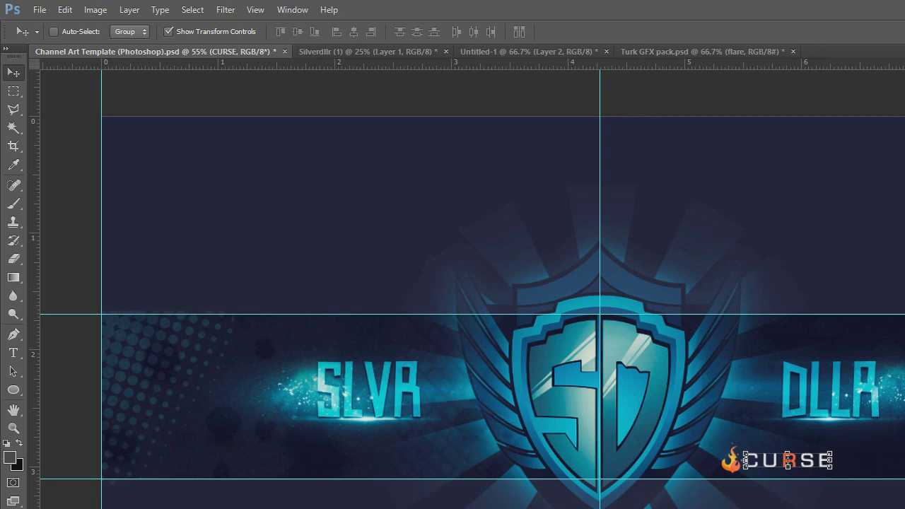
Step: Nudge the CURSE text by small amounts to fine-tune its horizontal position and lower it slightly beside the flame logo
{"action": "key", "text": "Left"}
{"action": "key", "text": "Left"}
{"action": "key", "text": "Left"}
{"action": "key", "text": "Down"}
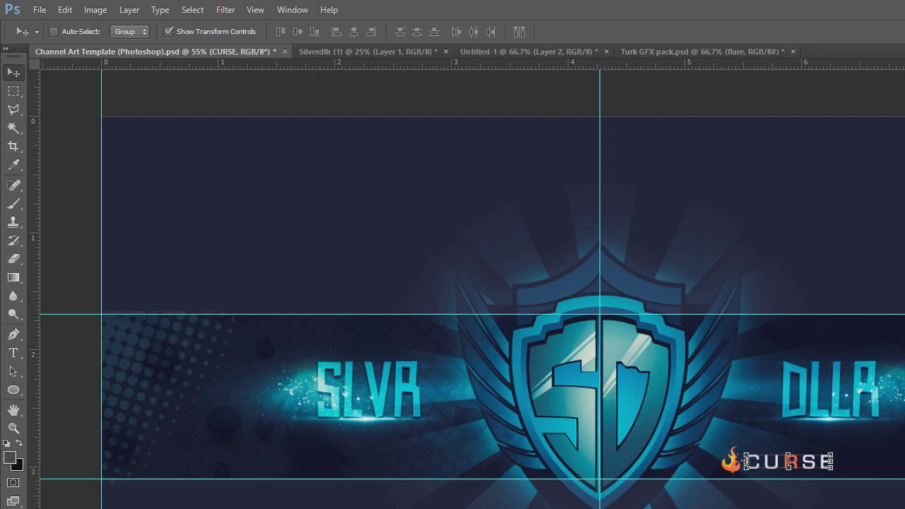
Step: Scale the flame logo and CURSE text down together, move them closer to the shield's lower edge, and nudge them slightly down
{"action": "key", "text": "ctrl+t"}
{"action": "left_click_drag", "start_coordinate": [815, 466], "coordinate": [745, 470]}
{"action": "left_click", "coordinate": [711, 31]}
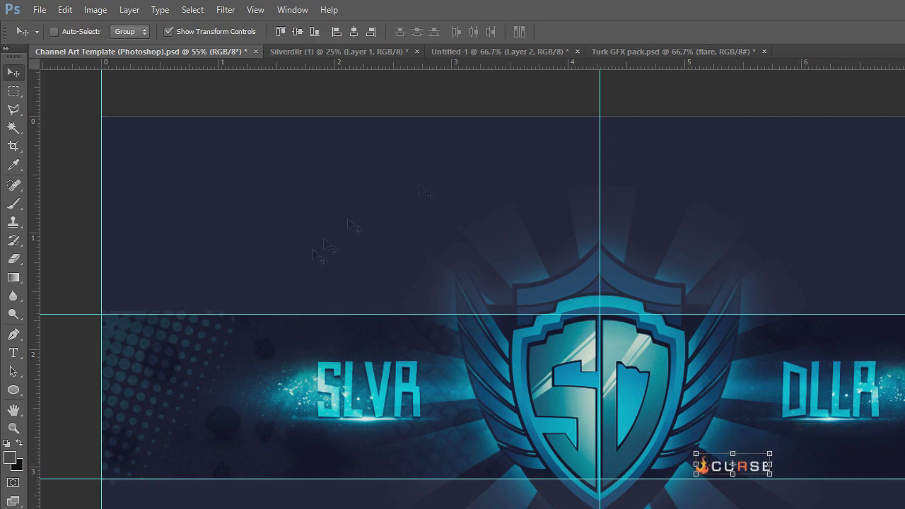
{"action": "key", "text": "m"}
{"action": "left_click", "coordinate": [13, 72]}
{"action": "key", "text": "Down"}
{"action": "key", "text": "Down"}
{"action": "key", "text": "Down"}
{"action": "left_click", "coordinate": [14, 90]}
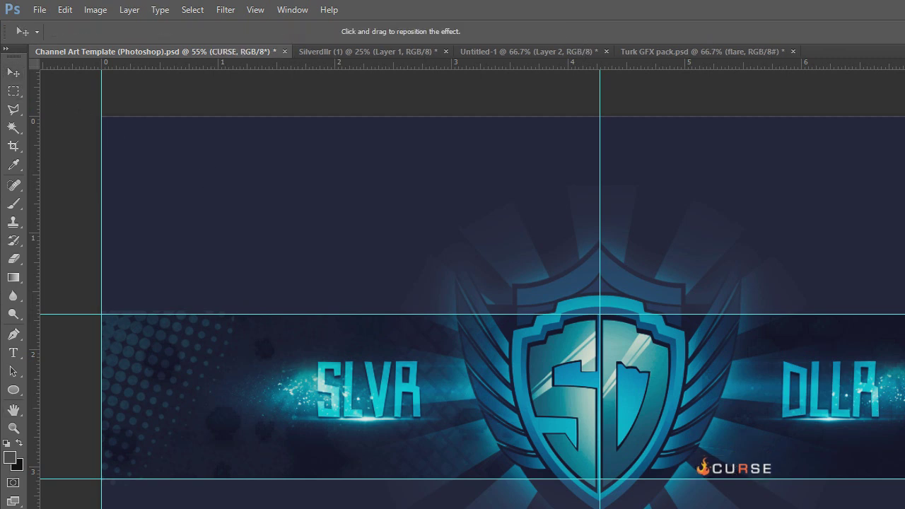
Step: Add an outer glow layer effect to the CURSE text and choose an orange glow color
{"action": "key", "text": "h"}
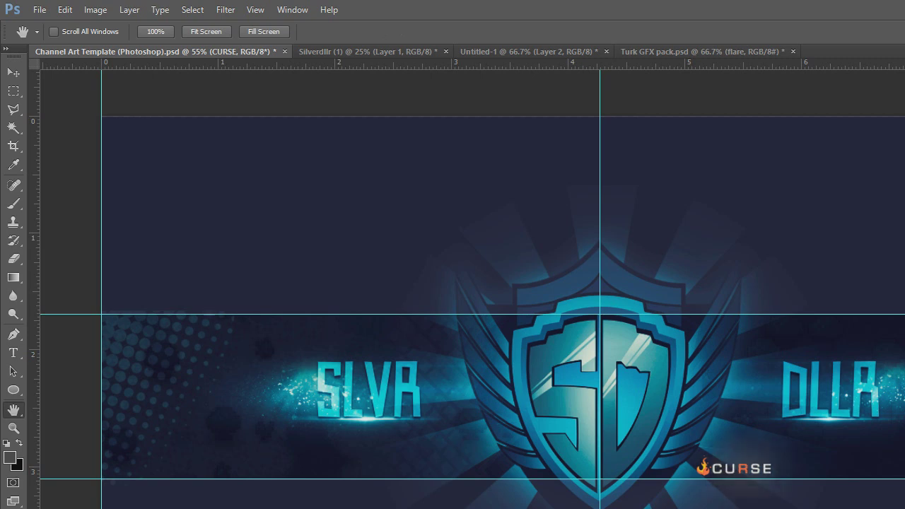
{"action": "key", "text": "i"}
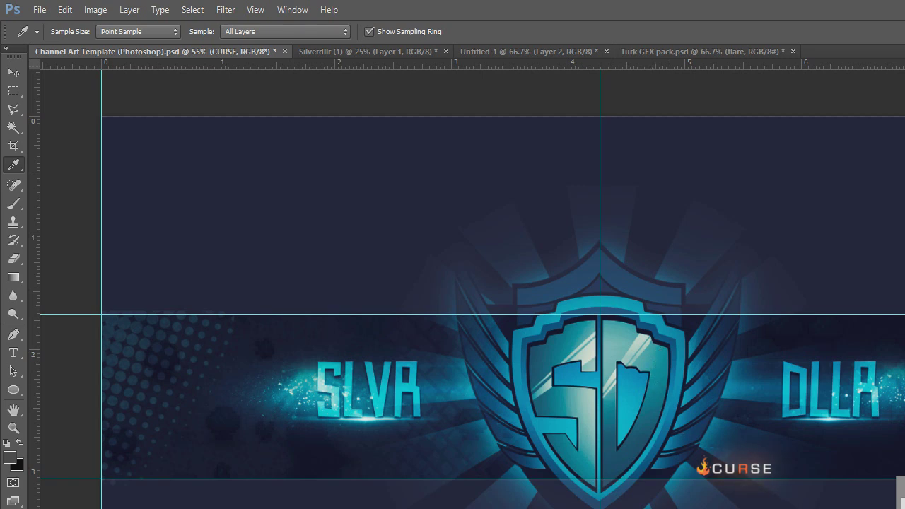
{"action": "key", "text": "h"}
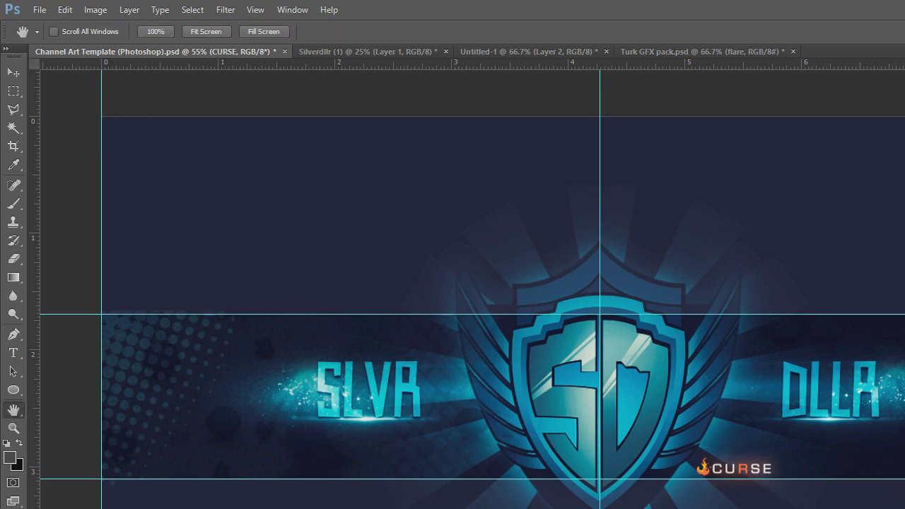